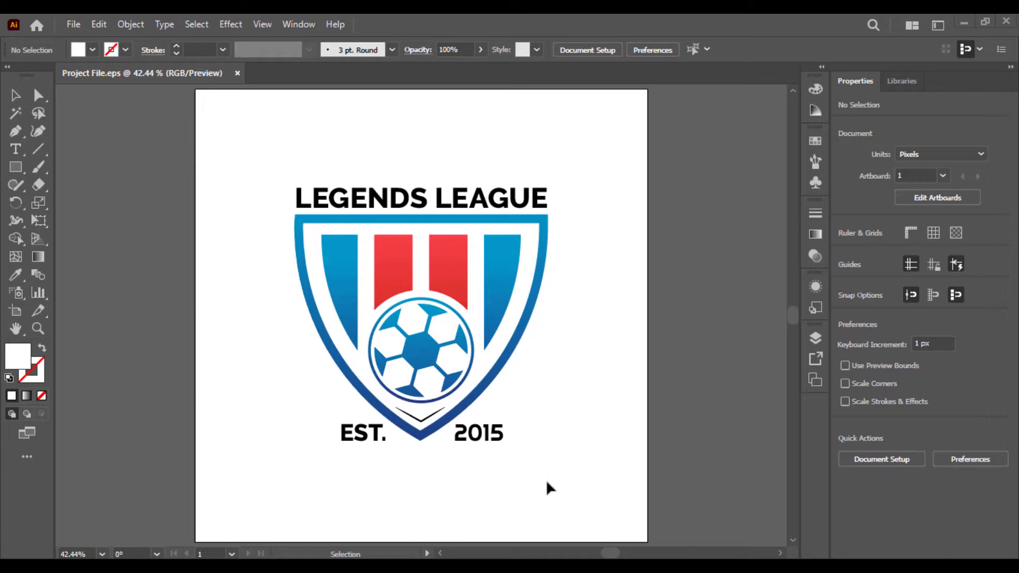
Shrink the Legends League crest and park it on the pasteboard left of the artboard
{"action": "left_click_drag", "start_coordinate": [546, 480], "coordinate": [294, 154]}
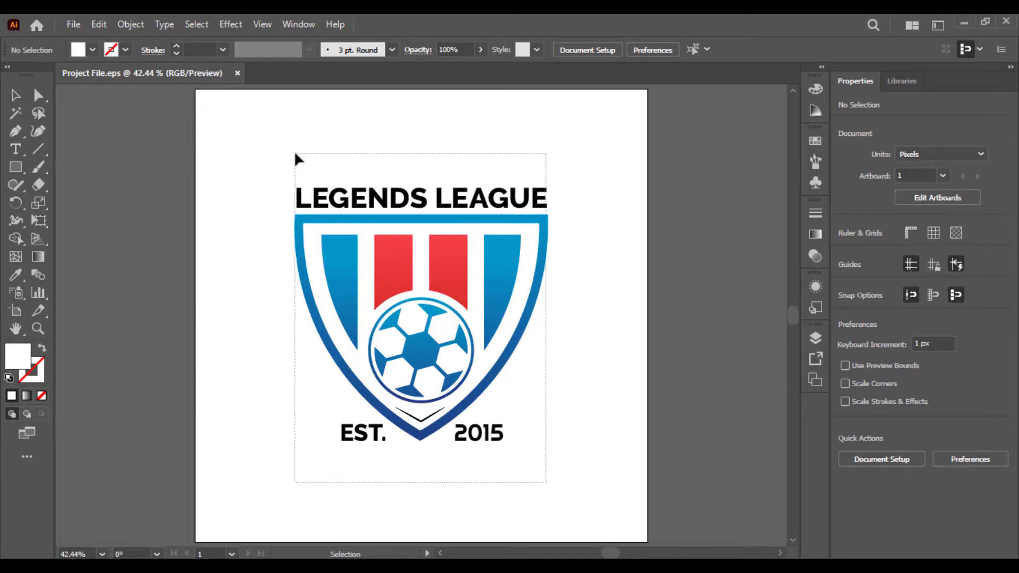
{"action": "left_click_drag", "start_coordinate": [550, 183], "coordinate": [472, 264]}
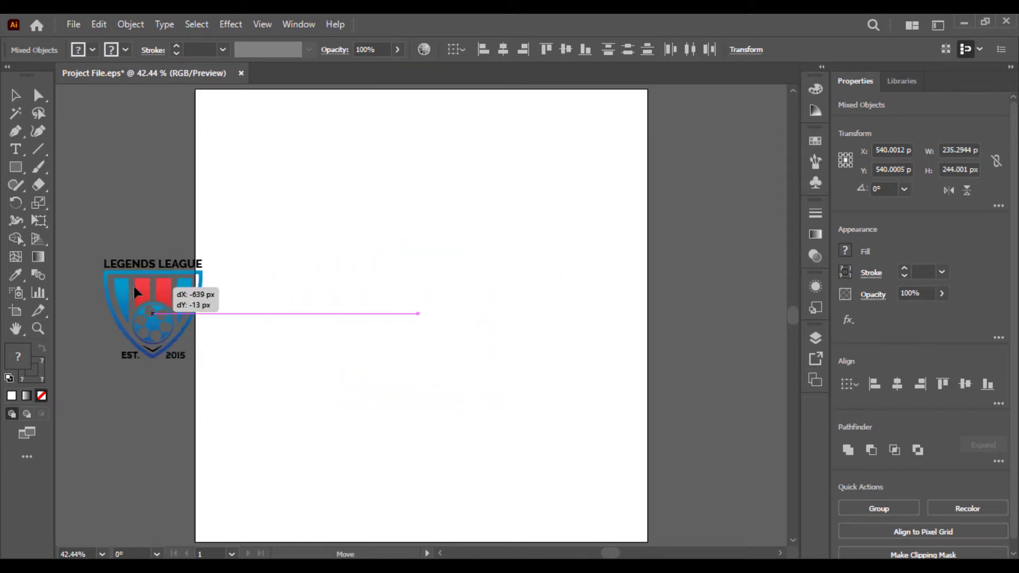
{"action": "left_click_drag", "start_coordinate": [412, 295], "coordinate": [106, 289]}
{"action": "left_click", "coordinate": [310, 316]}
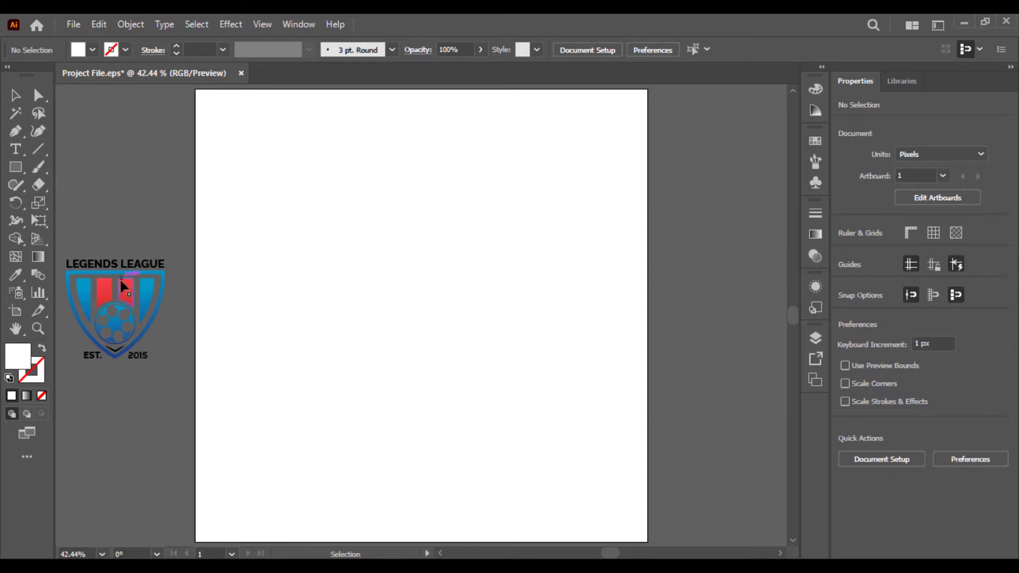
Draw a 342 px black circle near the artboard's top left
{"action": "key", "text": "ctrl+equal"}
{"action": "key", "text": "ctrl+equal"}
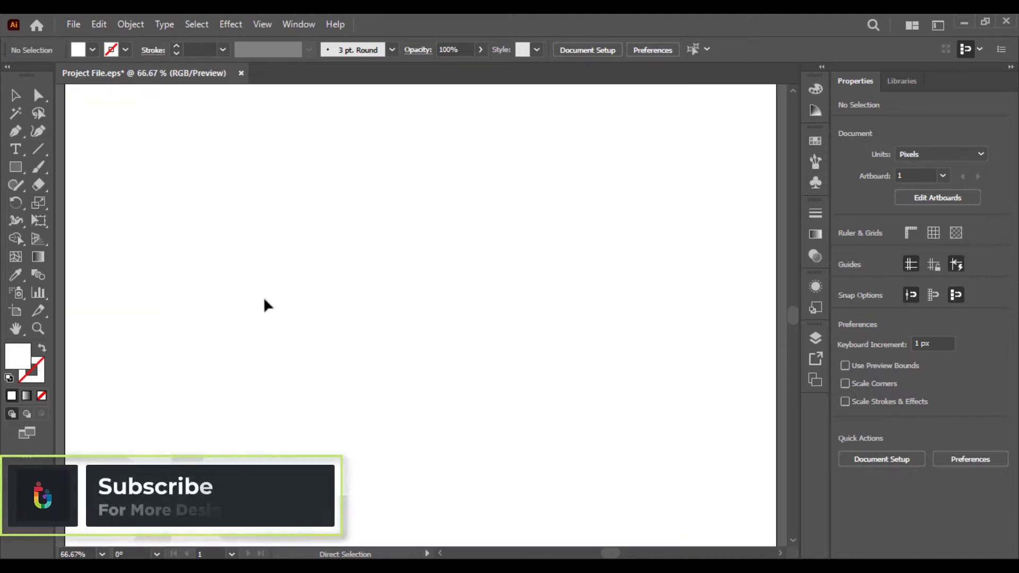
{"action": "left_click", "coordinate": [15, 167]}
{"action": "left_click", "coordinate": [46, 201]}
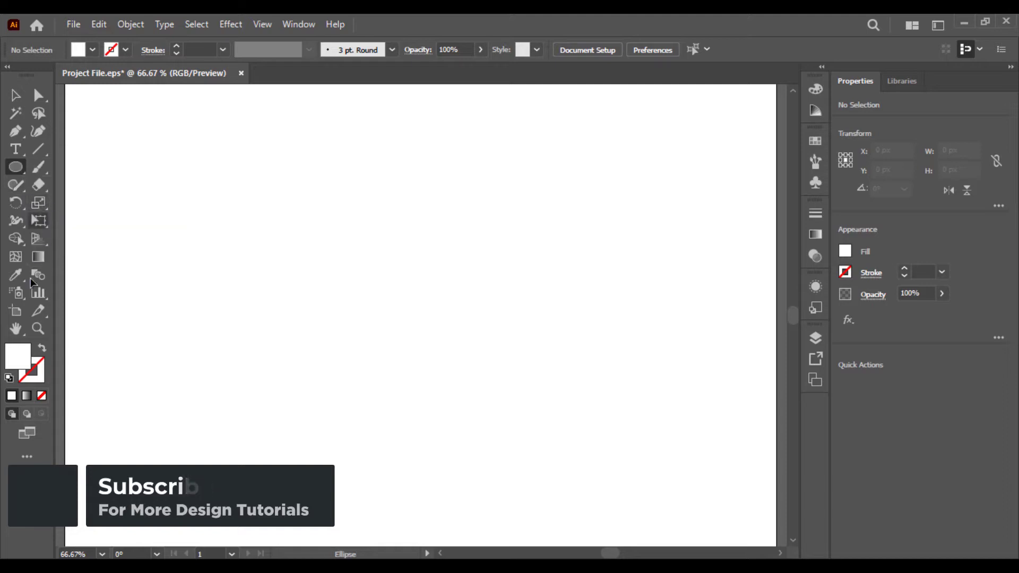
{"action": "left_click", "coordinate": [41, 349]}
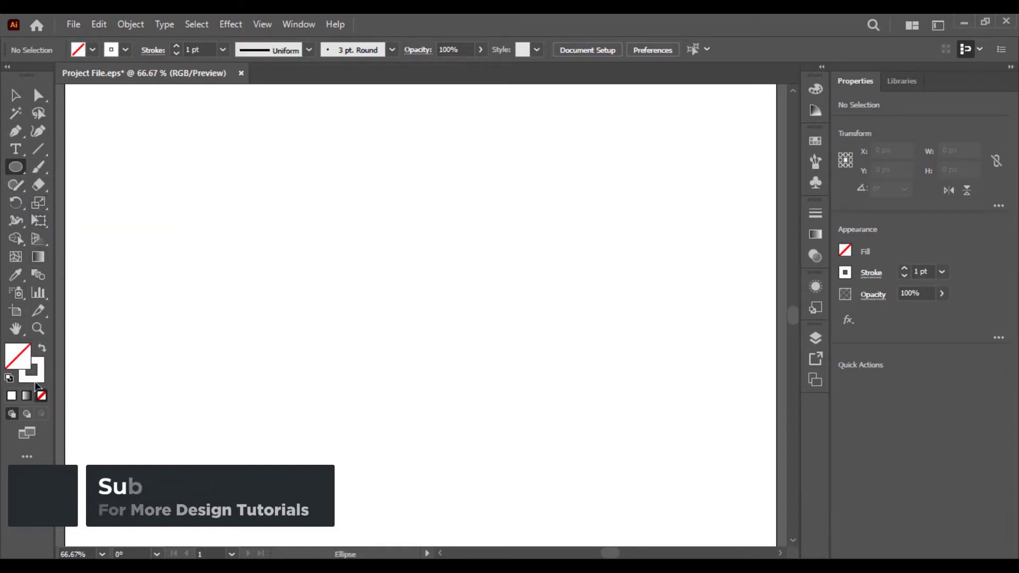
{"action": "left_click", "coordinate": [93, 50]}
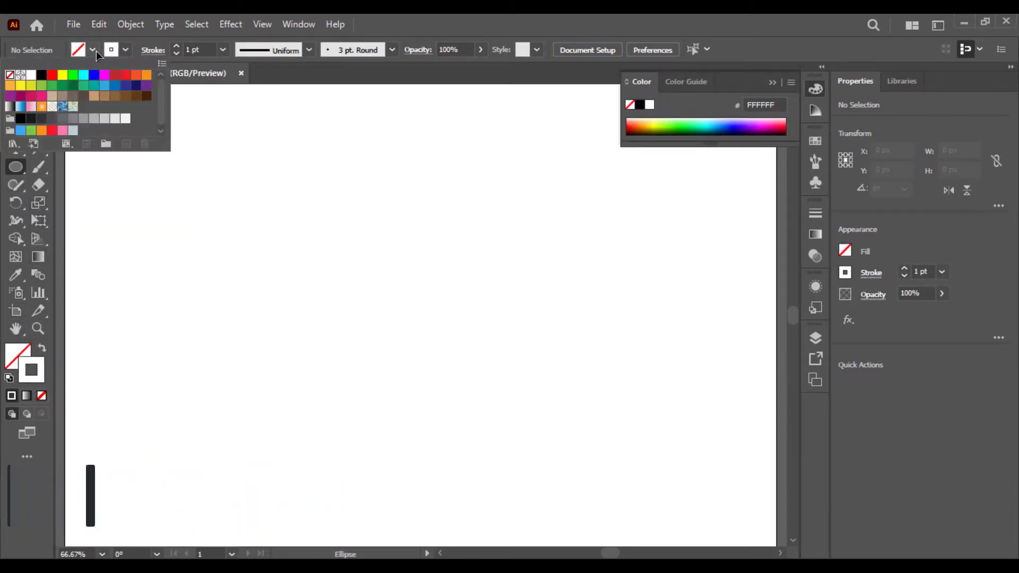
{"action": "left_click", "coordinate": [41, 74]}
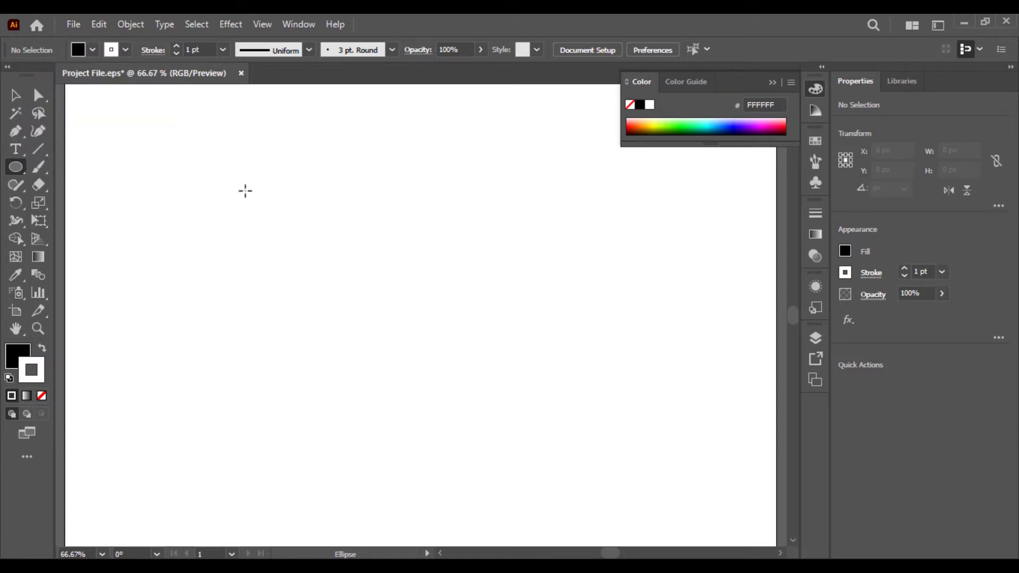
{"action": "left_click_drag", "start_coordinate": [199, 205], "coordinate": [312, 316]}
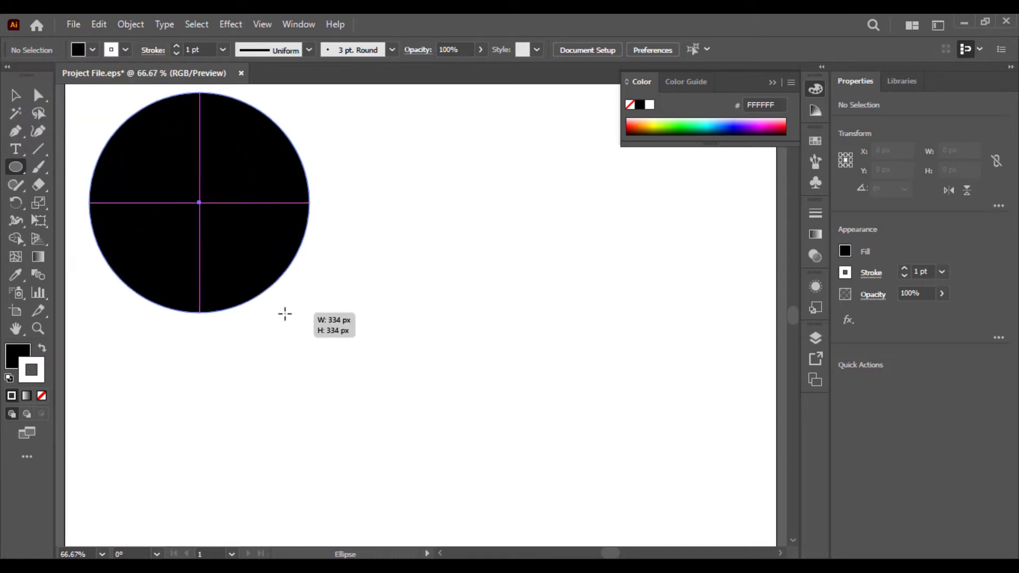
Remove the circle's fill and give it a black 1 pt outline
{"action": "left_click", "coordinate": [25, 353]}
{"action": "left_click", "coordinate": [41, 395]}
{"action": "left_click", "coordinate": [44, 375]}
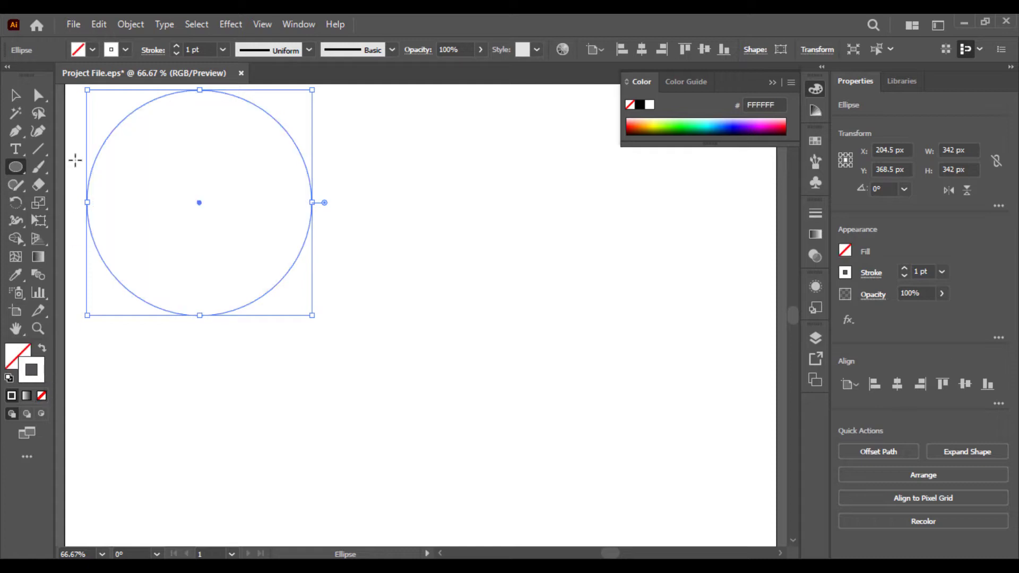
{"action": "left_click", "coordinate": [93, 50]}
{"action": "left_click", "coordinate": [126, 50]}
{"action": "left_click", "coordinate": [42, 75]}
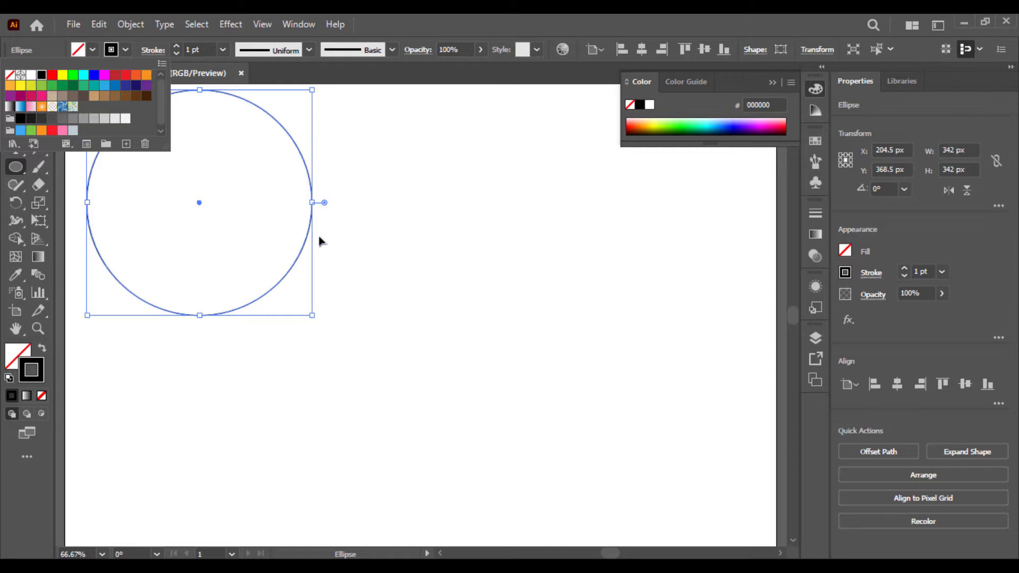
{"action": "left_click", "coordinate": [201, 208]}
Paste a copy of the circle in front and shift it right to overlap the original
{"action": "left_click_drag", "start_coordinate": [199, 202], "coordinate": [287, 333]}
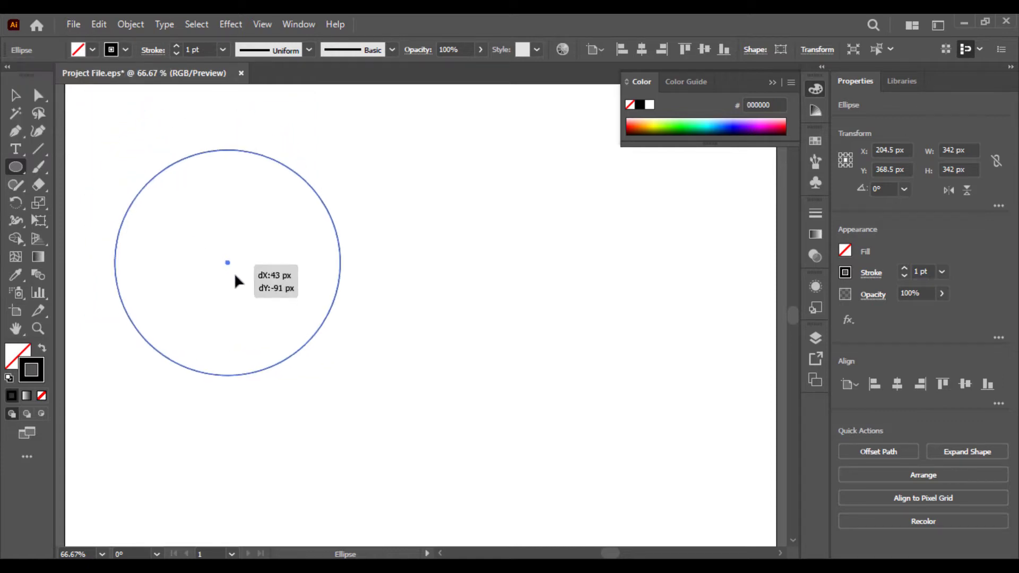
{"action": "left_click", "coordinate": [435, 335]}
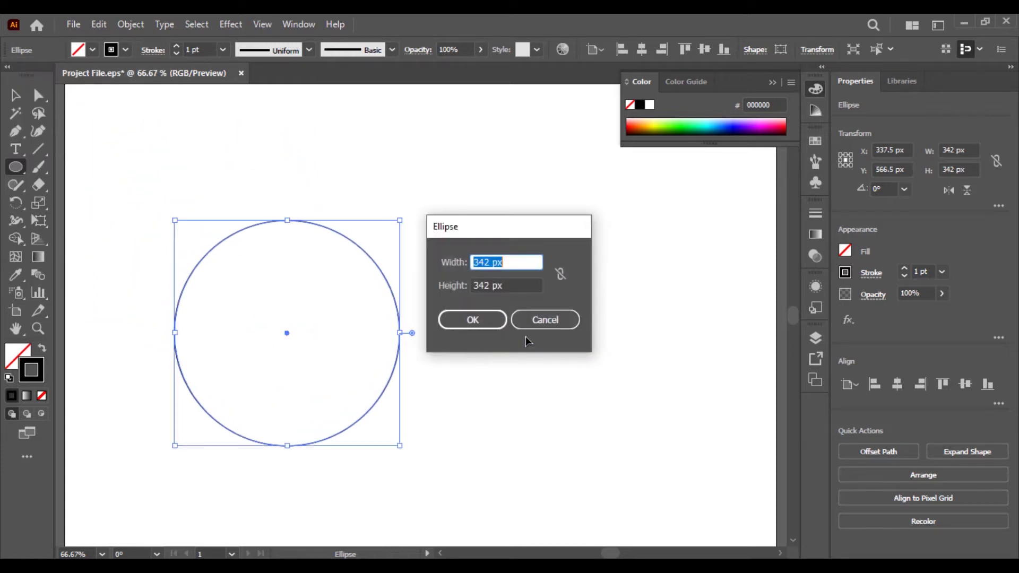
{"action": "key", "text": "Escape"}
{"action": "left_click", "coordinate": [99, 24]}
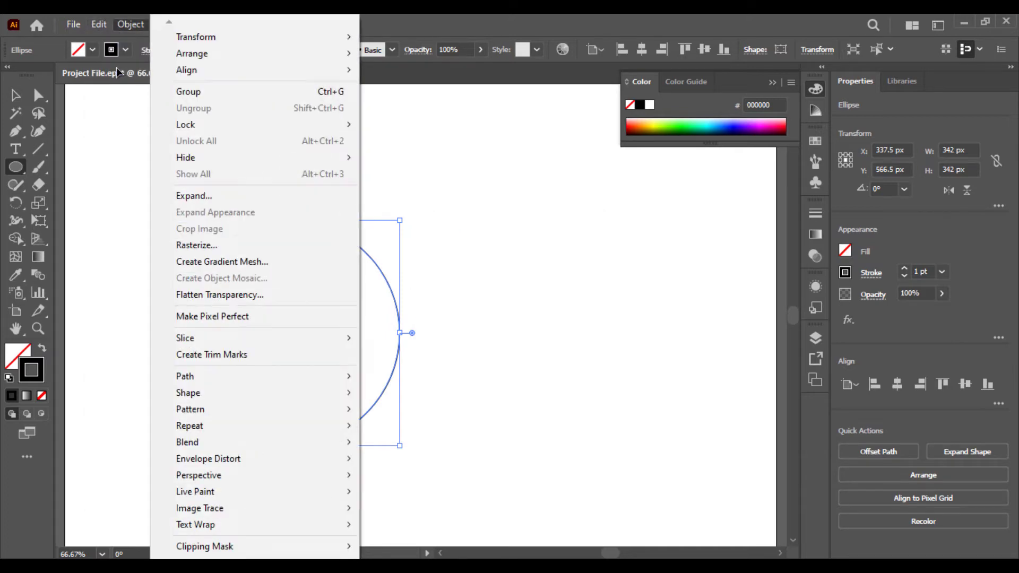
{"action": "left_click", "coordinate": [118, 97]}
{"action": "left_click", "coordinate": [98, 24]}
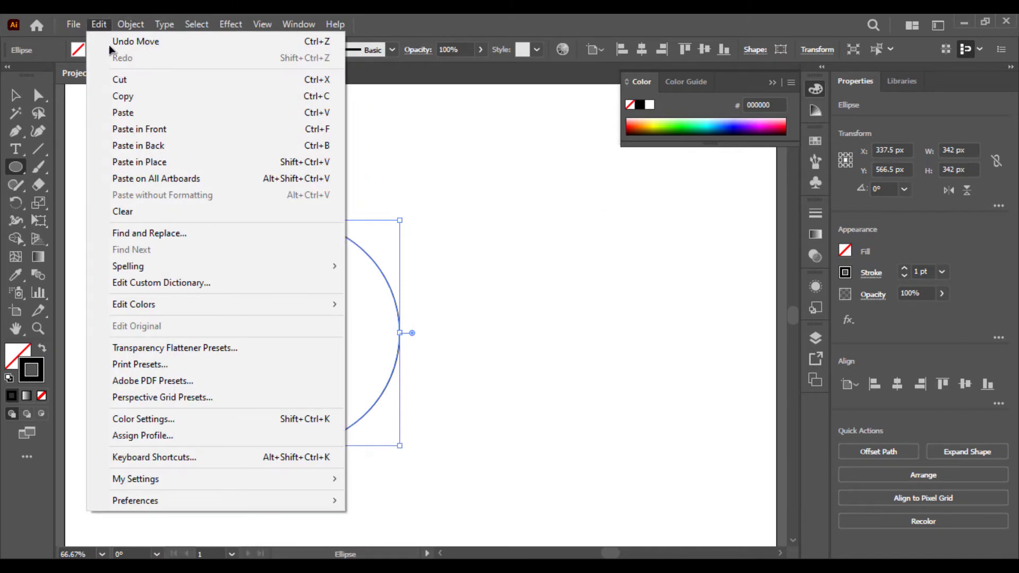
{"action": "left_click", "coordinate": [133, 129]}
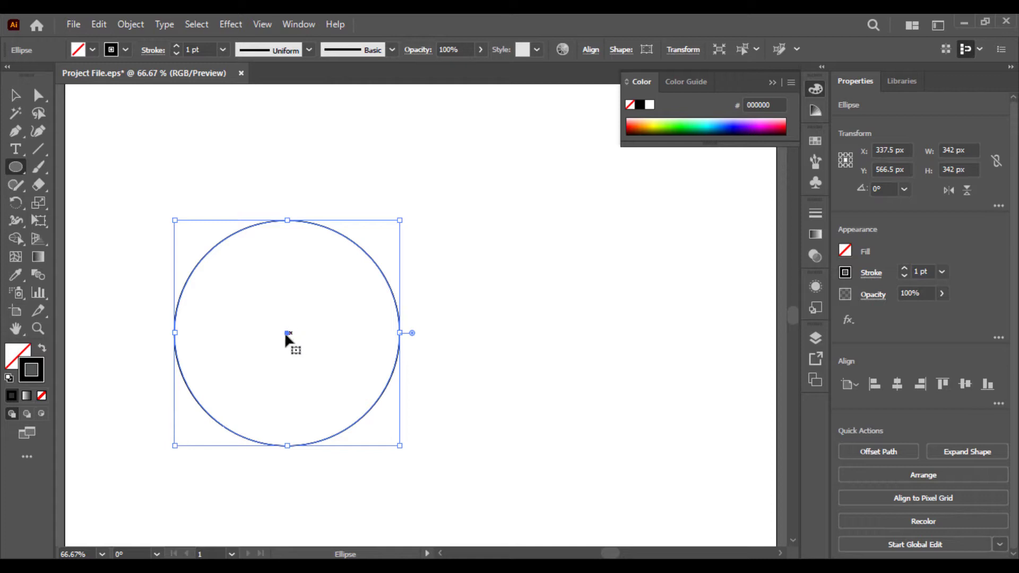
{"action": "left_click_drag", "start_coordinate": [286, 334], "coordinate": [402, 343]}
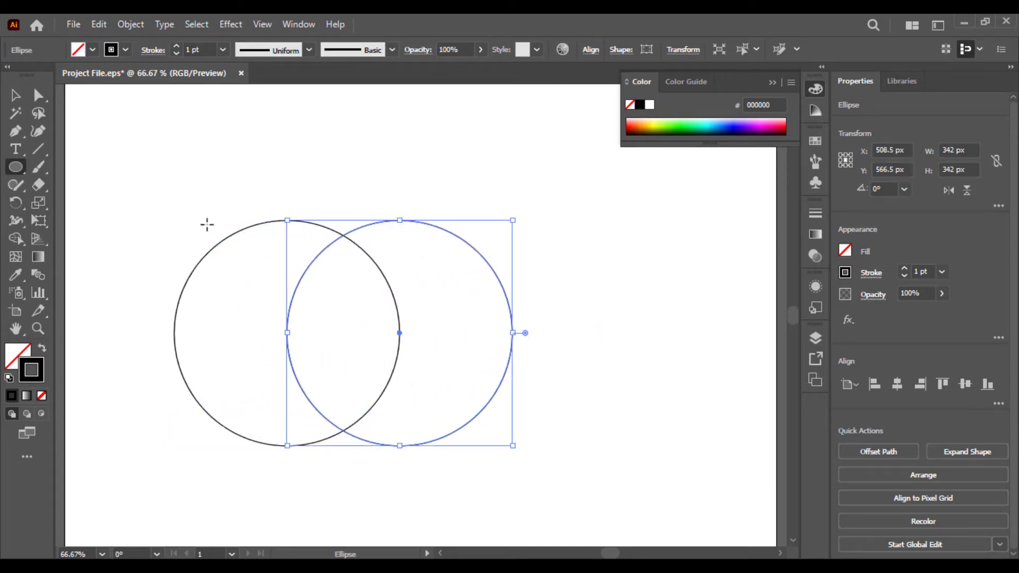
Draw a 569 px horizontal line through both circle centres and select everything
{"action": "left_click", "coordinate": [38, 149]}
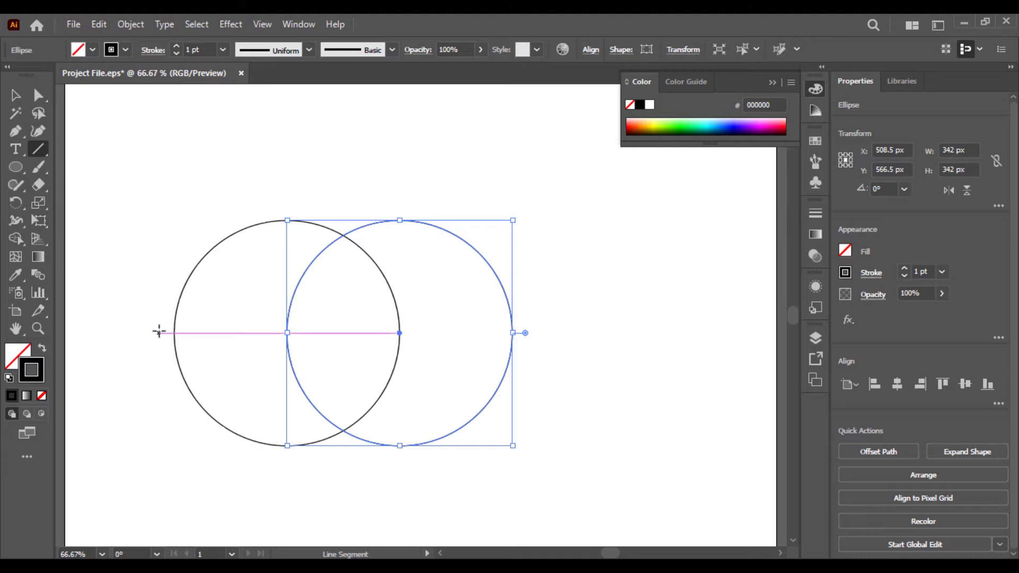
{"action": "mouse_move", "coordinate": [159, 332]}
{"action": "left_mouse_down"}
{"action": "mouse_move", "coordinate": [548, 338]}
{"action": "mouse_move", "coordinate": [534, 332]}
{"action": "left_mouse_up"}
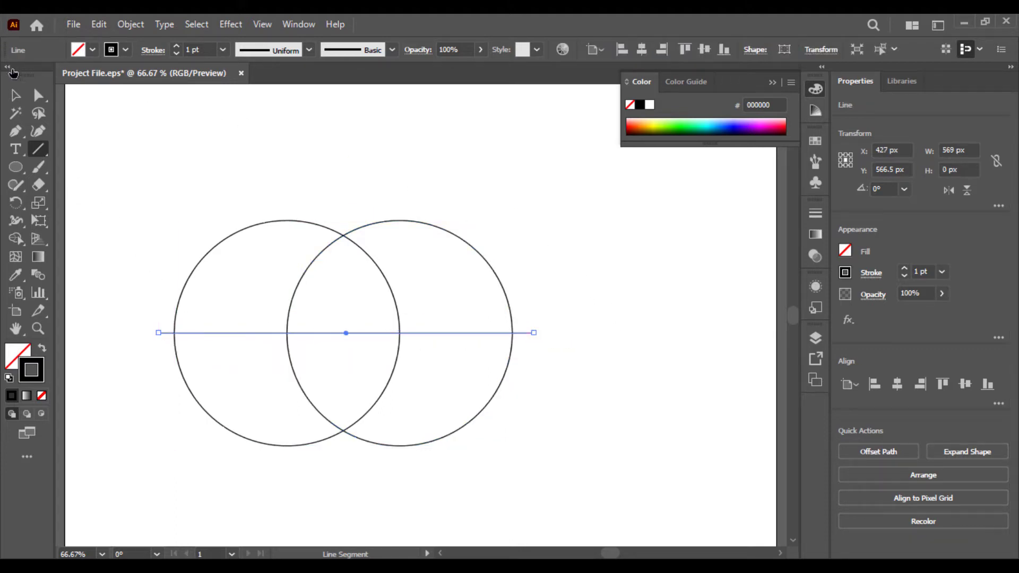
{"action": "left_click", "coordinate": [17, 96]}
{"action": "left_click_drag", "start_coordinate": [159, 165], "coordinate": [588, 456]}
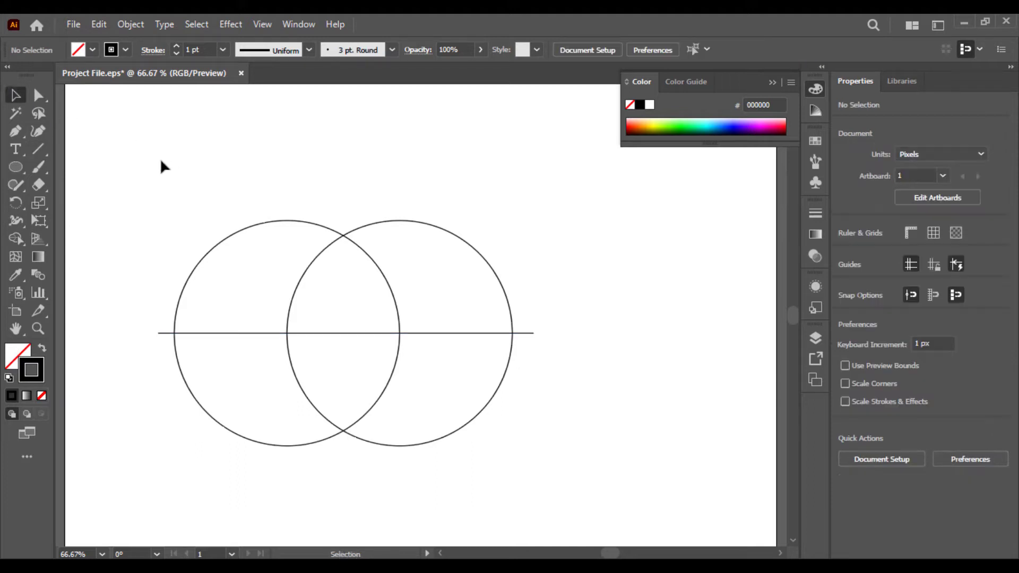
Remove every region except the lower lens with Shape Builder, and delete the leftover top line
{"action": "left_click", "coordinate": [16, 239]}
{"action": "left_click_drag", "start_coordinate": [291, 412], "coordinate": [482, 373]}
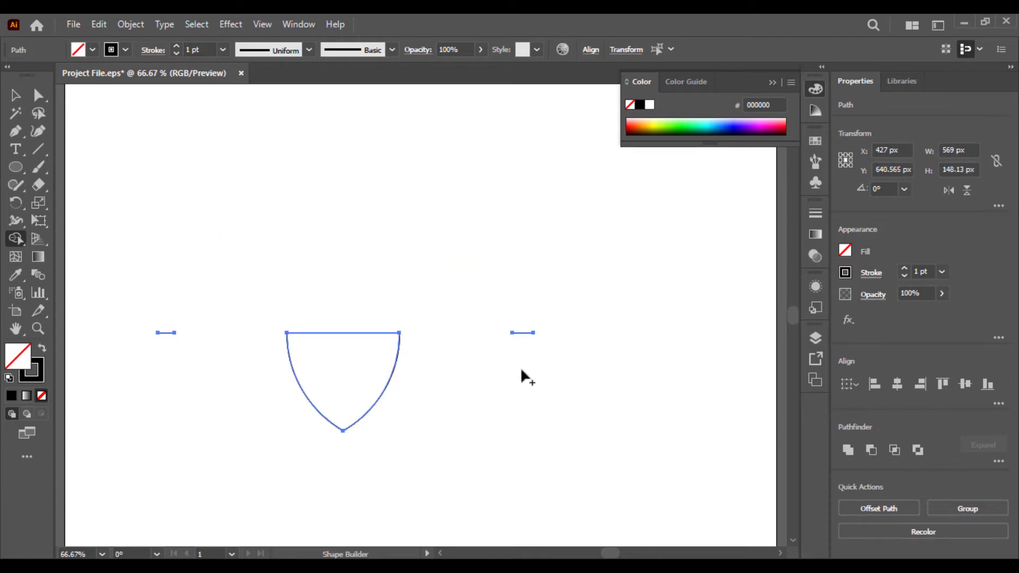
{"action": "left_click", "coordinate": [15, 95]}
{"action": "left_click", "coordinate": [132, 159]}
{"action": "left_click_drag", "start_coordinate": [374, 334], "coordinate": [511, 352]}
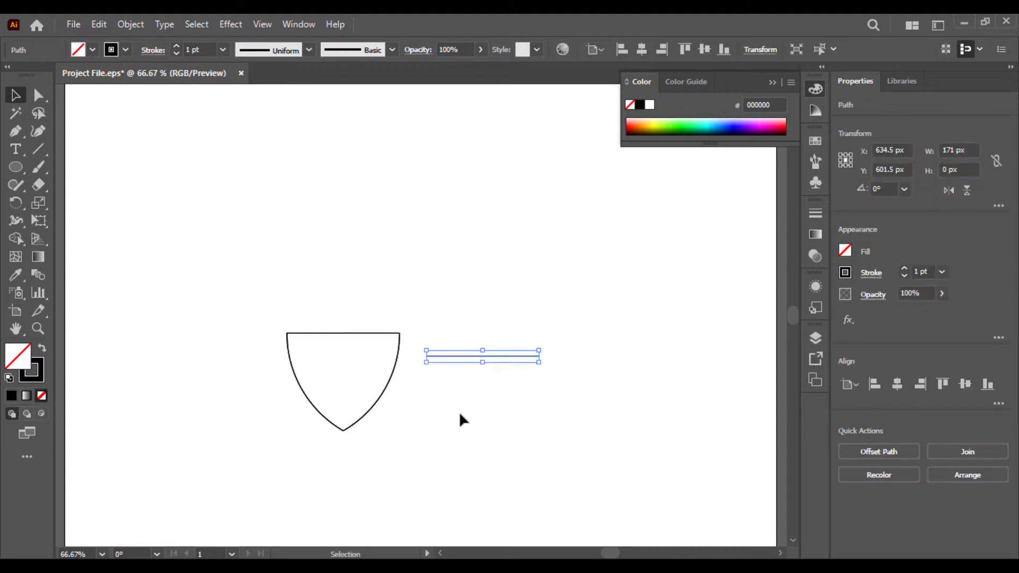
{"action": "key", "text": "Delete"}
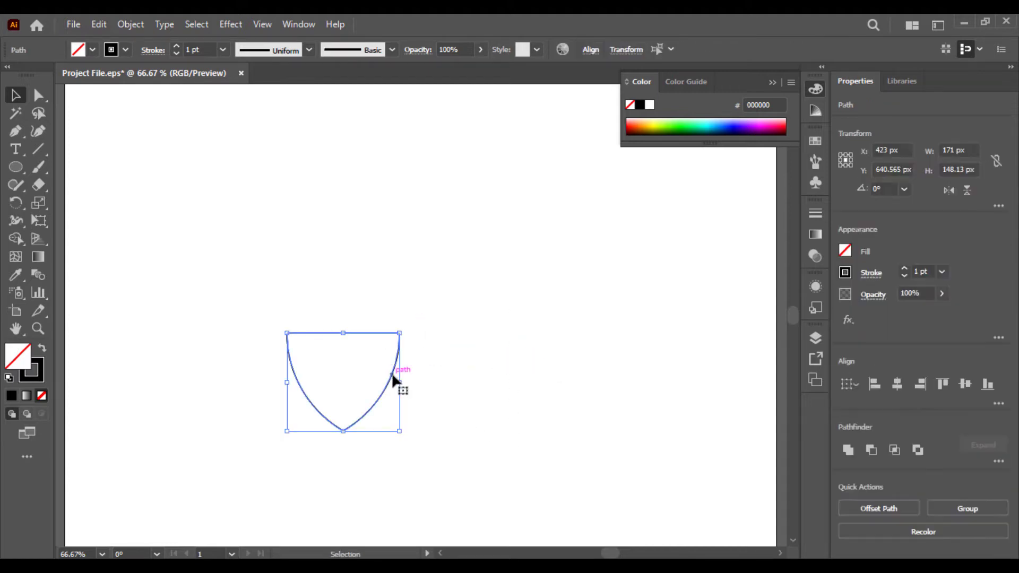
Move the 171 × 148.13 px shield right and slightly down, then reselect it
{"action": "left_click_drag", "start_coordinate": [401, 377], "coordinate": [670, 409]}
{"action": "left_click", "coordinate": [569, 390]}
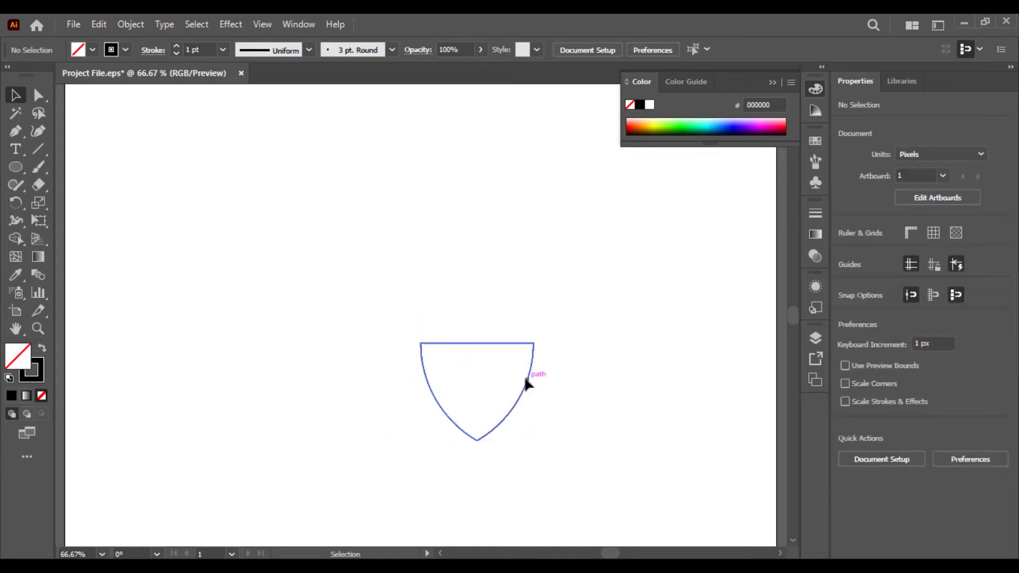
{"action": "key", "text": "ctrl+z"}
{"action": "left_click", "coordinate": [415, 433]}
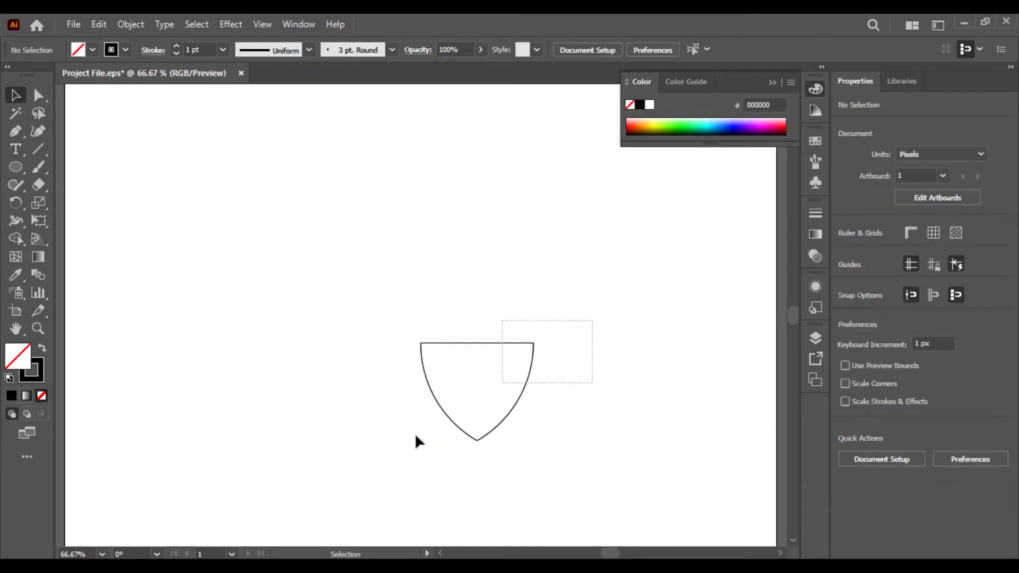
{"action": "left_click_drag", "start_coordinate": [415, 433], "coordinate": [456, 409]}
{"action": "mouse_move", "coordinate": [417, 287]}
{"action": "left_mouse_down"}
{"action": "mouse_move", "coordinate": [530, 433]}
{"action": "mouse_move", "coordinate": [532, 405]}
{"action": "left_mouse_up"}
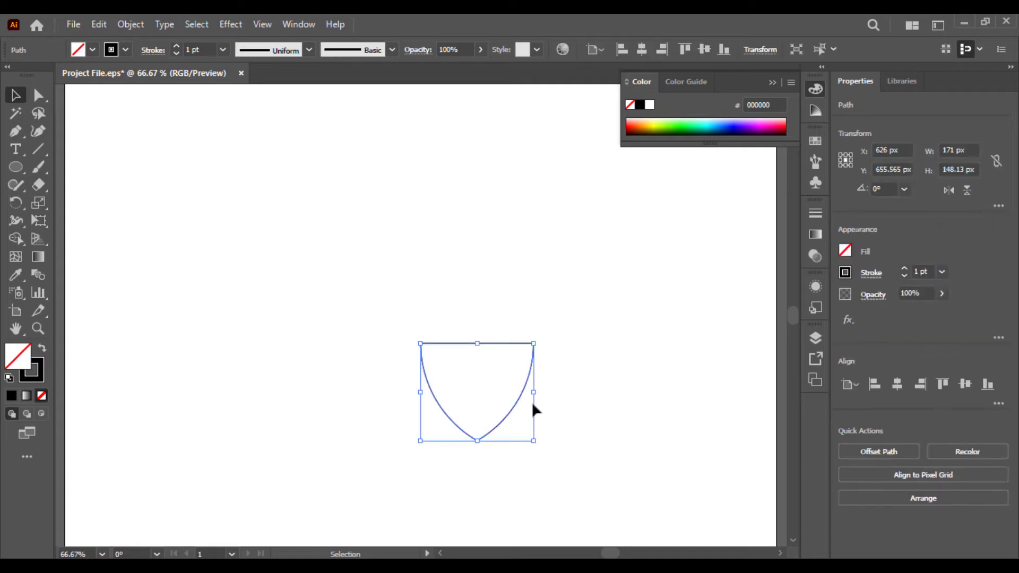
Enlarge the shield to about 519 × 450 px and move it left and down
{"action": "mouse_move", "coordinate": [534, 344]}
{"action": "left_mouse_down"}
{"action": "mouse_move", "coordinate": [621, 267]}
{"action": "mouse_move", "coordinate": [469, 218]}
{"action": "left_mouse_up"}
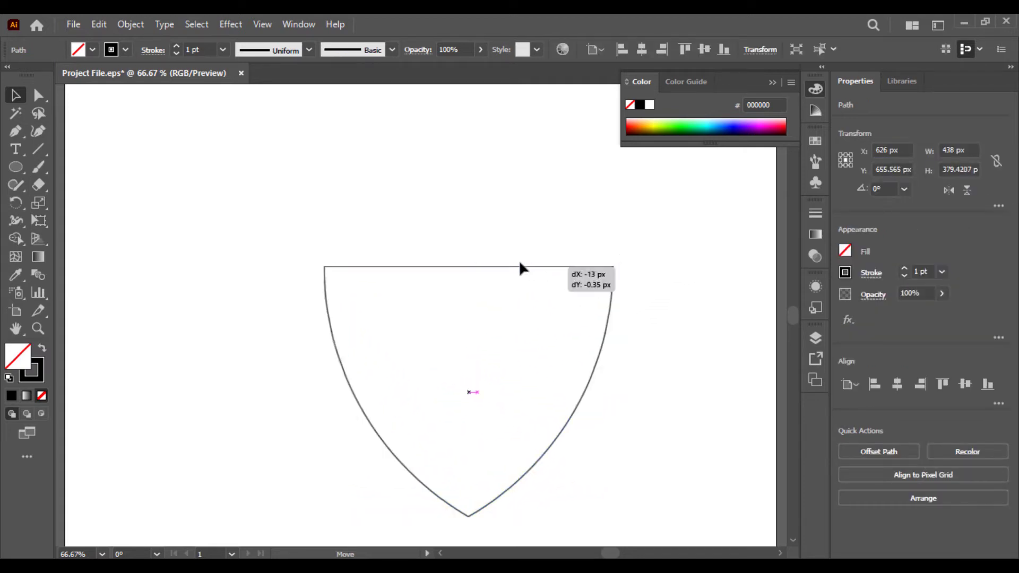
{"action": "left_click_drag", "start_coordinate": [547, 216], "coordinate": [602, 172]}
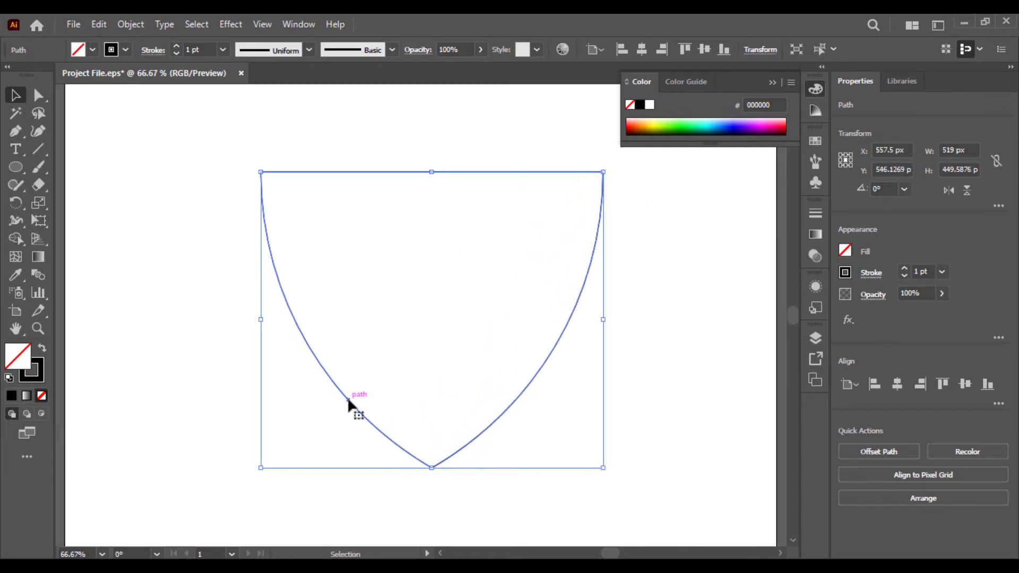
{"action": "left_click_drag", "start_coordinate": [350, 402], "coordinate": [273, 433]}
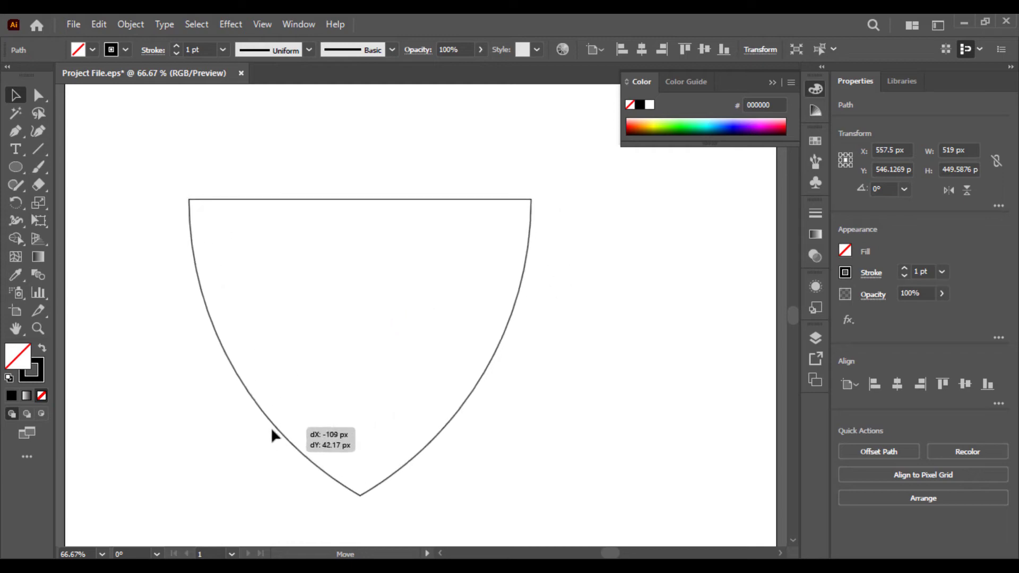
Thicken the shield outline, first to 2 pt and then to 4 pt
{"action": "left_click", "coordinate": [222, 50]}
{"action": "left_click", "coordinate": [265, 131]}
{"action": "left_click", "coordinate": [418, 175]}
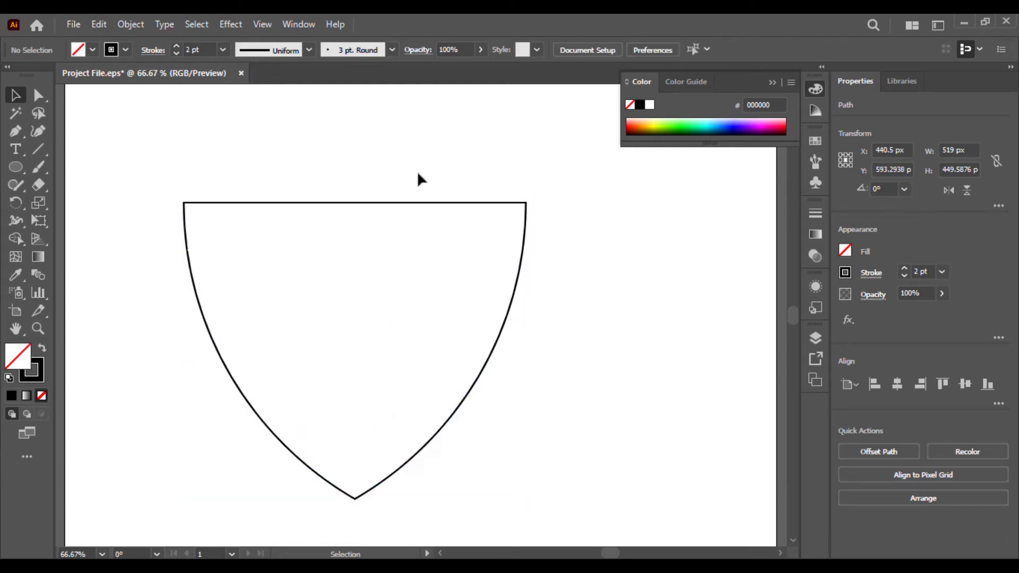
{"action": "left_click", "coordinate": [467, 203]}
{"action": "left_click", "coordinate": [183, 134]}
{"action": "left_click_drag", "start_coordinate": [283, 154], "coordinate": [343, 253]}
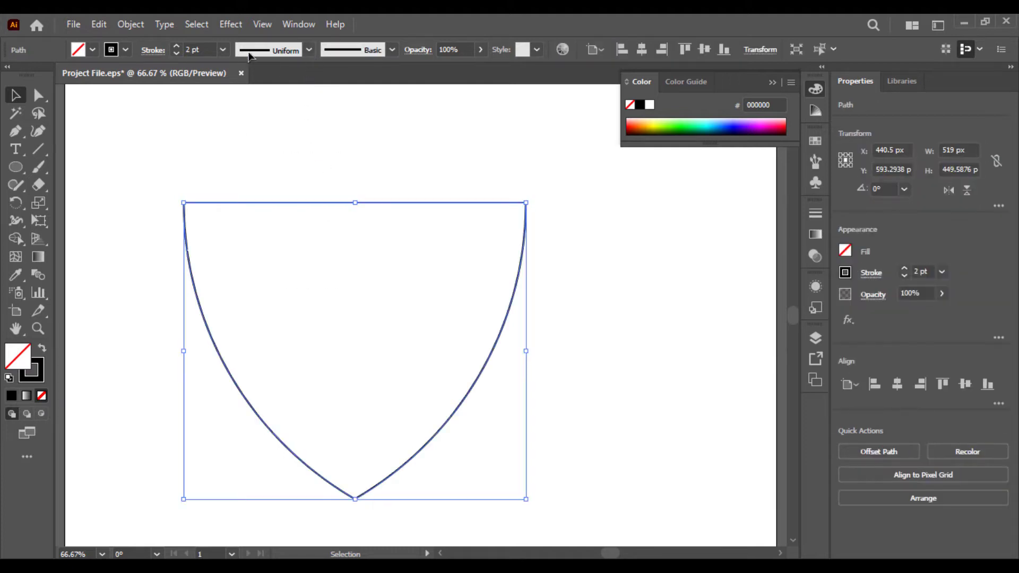
{"action": "left_click", "coordinate": [220, 51]}
{"action": "left_click", "coordinate": [236, 159]}
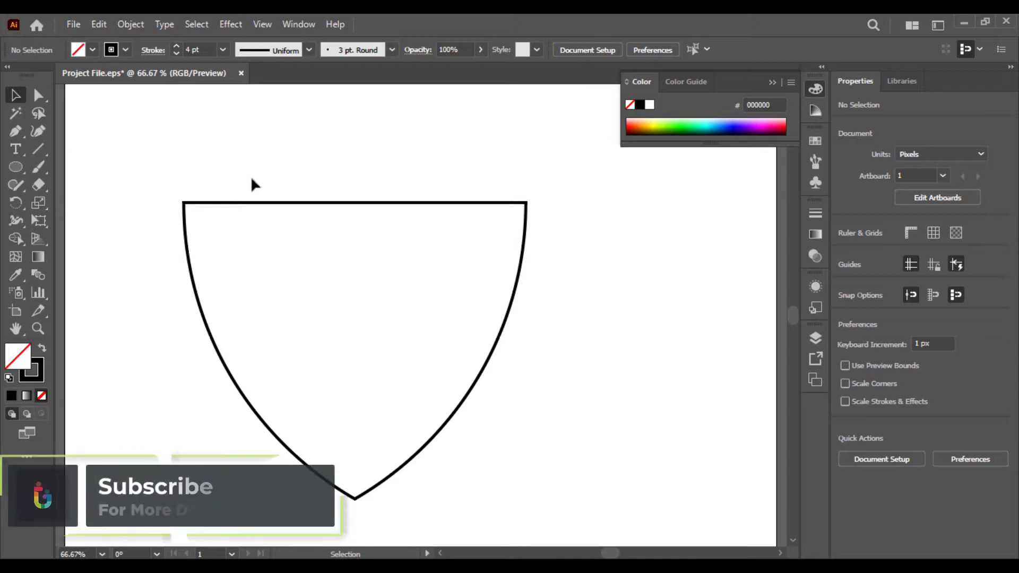
{"action": "left_click_drag", "start_coordinate": [251, 177], "coordinate": [272, 273]}
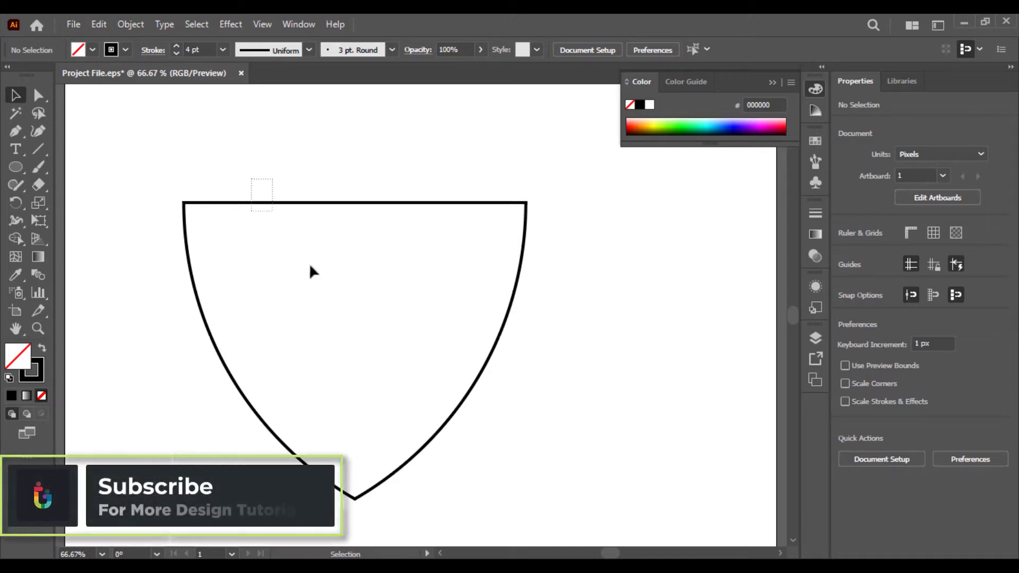
Set the shield's black outline to 20 pt with no fill
{"action": "left_click", "coordinate": [40, 351]}
{"action": "left_click", "coordinate": [42, 349]}
{"action": "left_click", "coordinate": [123, 344]}
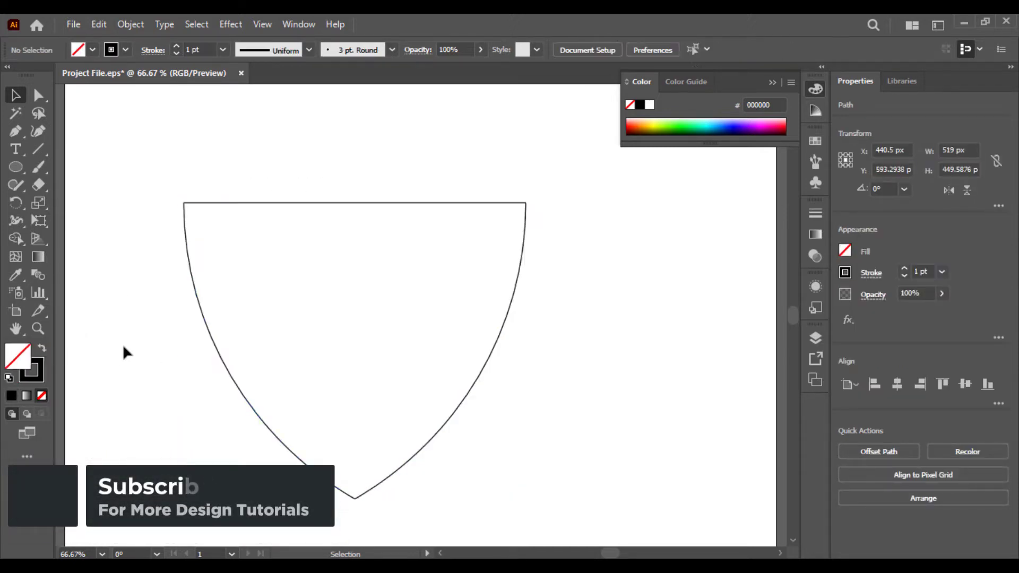
{"action": "left_click_drag", "start_coordinate": [140, 332], "coordinate": [291, 106]}
{"action": "left_click", "coordinate": [223, 51]}
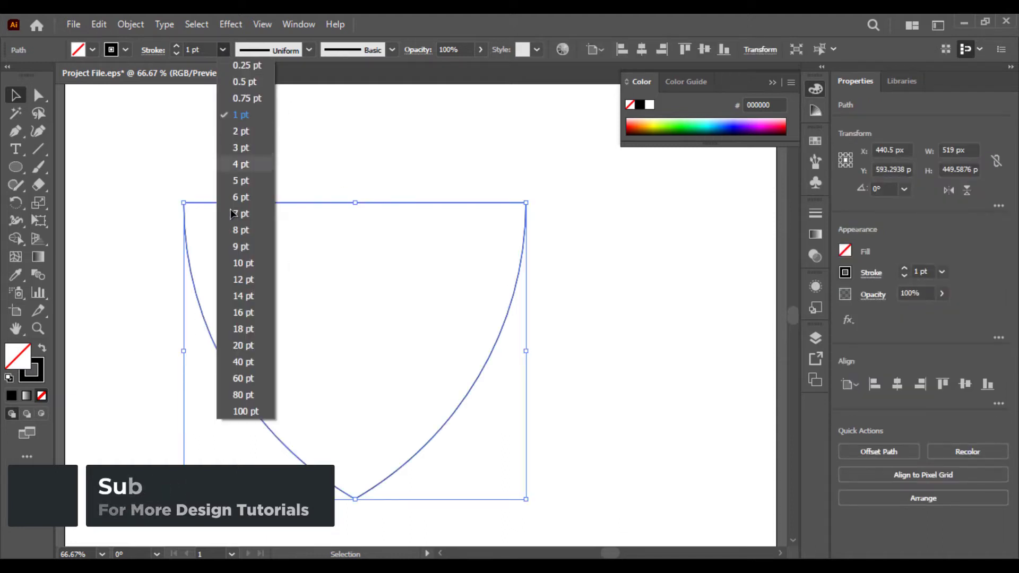
{"action": "left_click", "coordinate": [242, 345]}
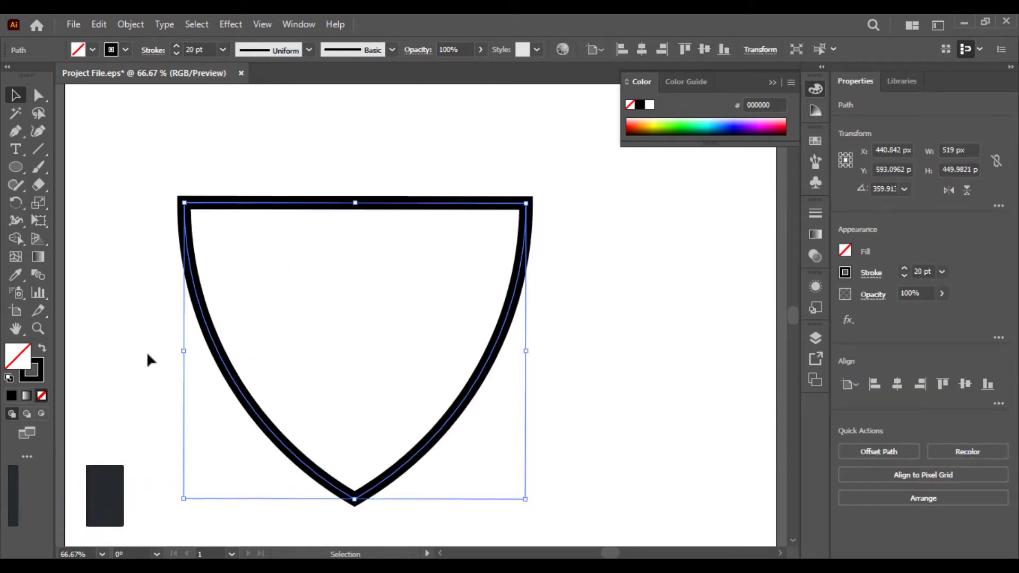
{"action": "left_click", "coordinate": [139, 363]}
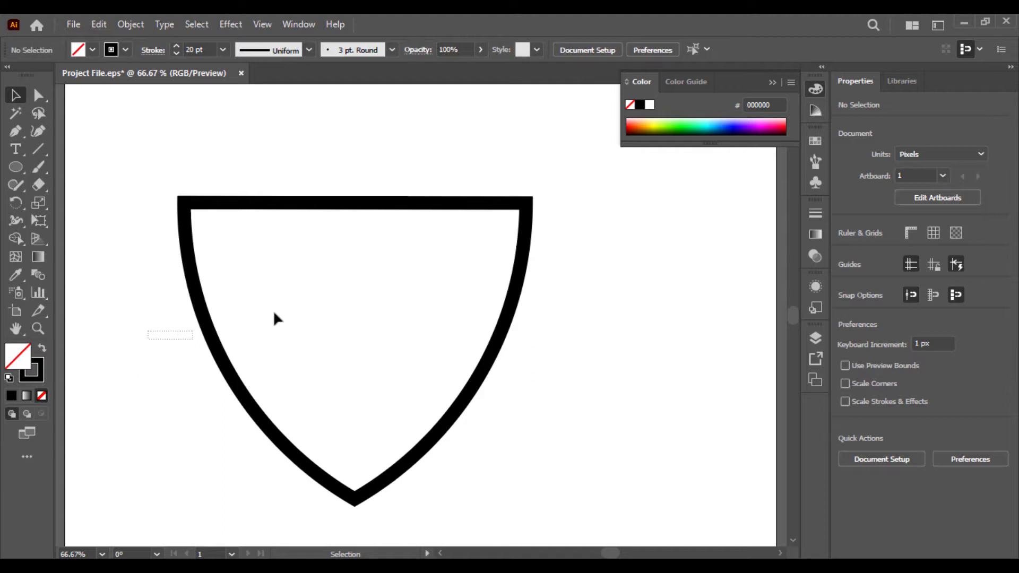
{"action": "left_click", "coordinate": [371, 321]}
Copy the 20 pt shield outline and paste a copy in front
{"action": "key", "text": "ctrl+shift+a"}
{"action": "left_click", "coordinate": [225, 291]}
{"action": "left_click", "coordinate": [118, 300]}
{"action": "left_click", "coordinate": [183, 203]}
{"action": "left_click", "coordinate": [101, 24]}
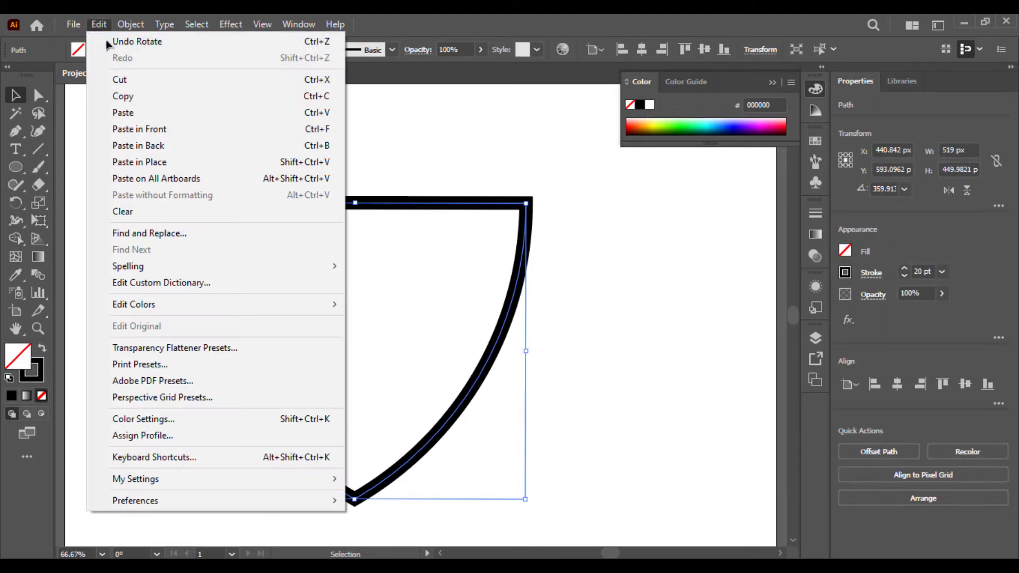
{"action": "left_click", "coordinate": [122, 96]}
{"action": "left_click", "coordinate": [98, 24]}
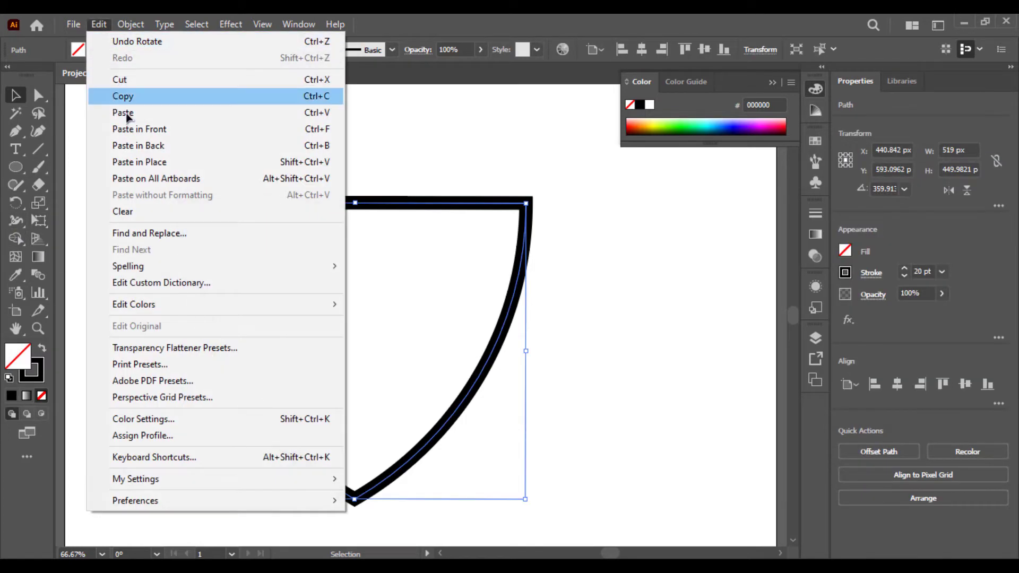
{"action": "left_click", "coordinate": [139, 129]}
Make the copy solid black, shrink it inside the outline, and nudge it up
{"action": "left_click", "coordinate": [42, 348]}
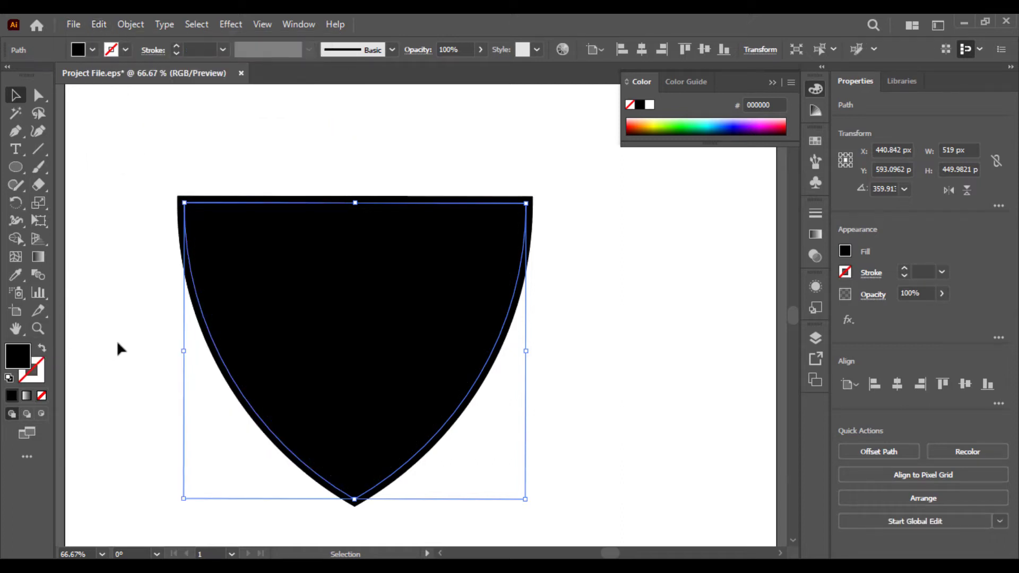
{"action": "left_click", "coordinate": [133, 319]}
{"action": "left_click", "coordinate": [507, 236]}
{"action": "left_click_drag", "start_coordinate": [526, 203], "coordinate": [500, 226]}
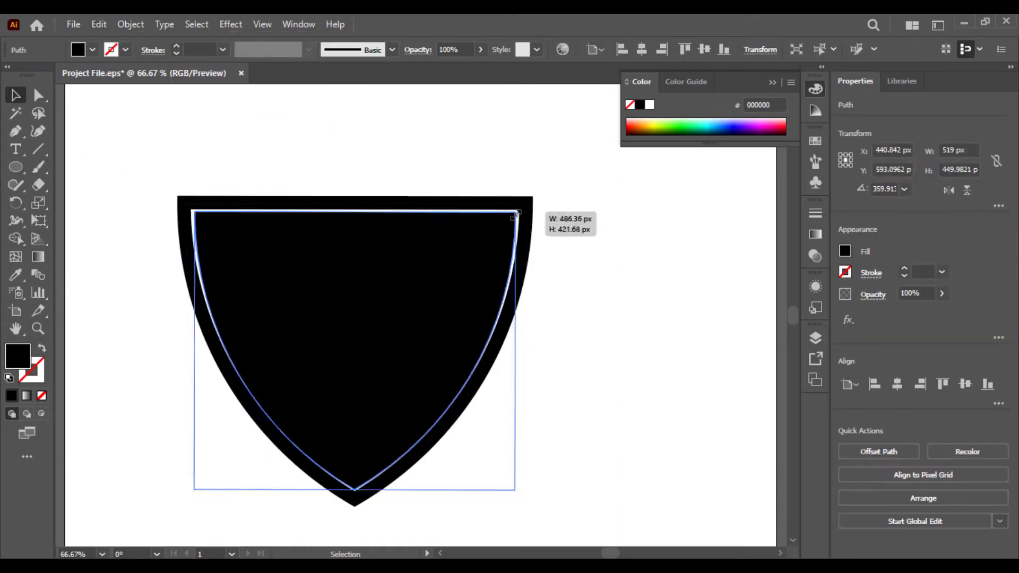
{"action": "left_click", "coordinate": [557, 281]}
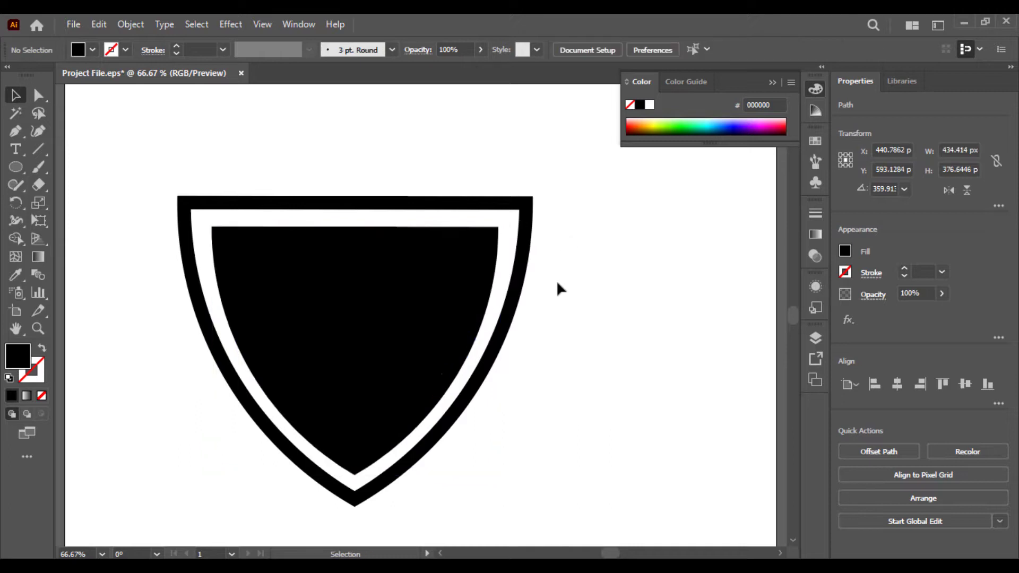
{"action": "left_click", "coordinate": [402, 348]}
{"action": "key", "text": "Up"}
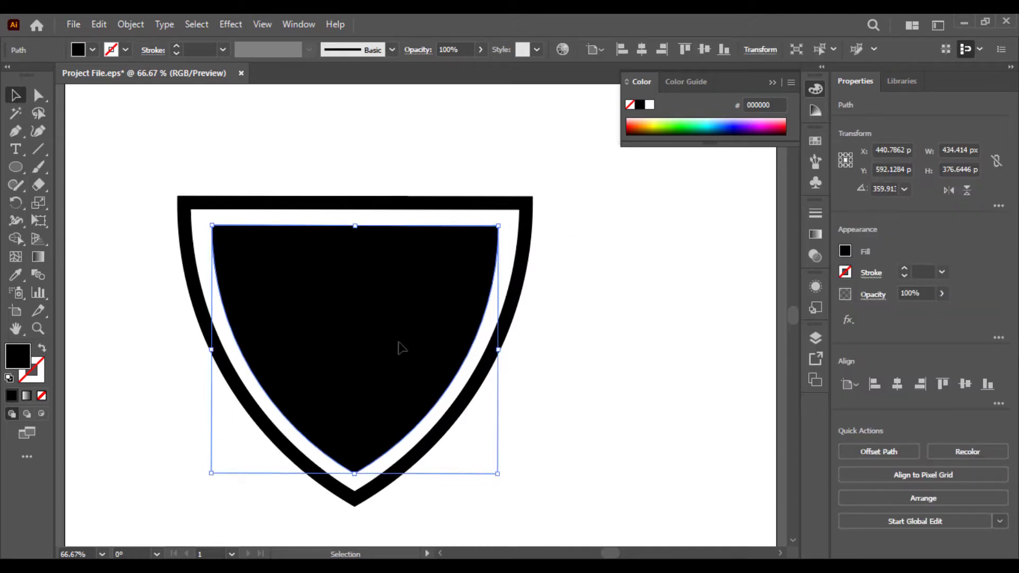
{"action": "key", "text": "Up"}
{"action": "left_click", "coordinate": [580, 342]}
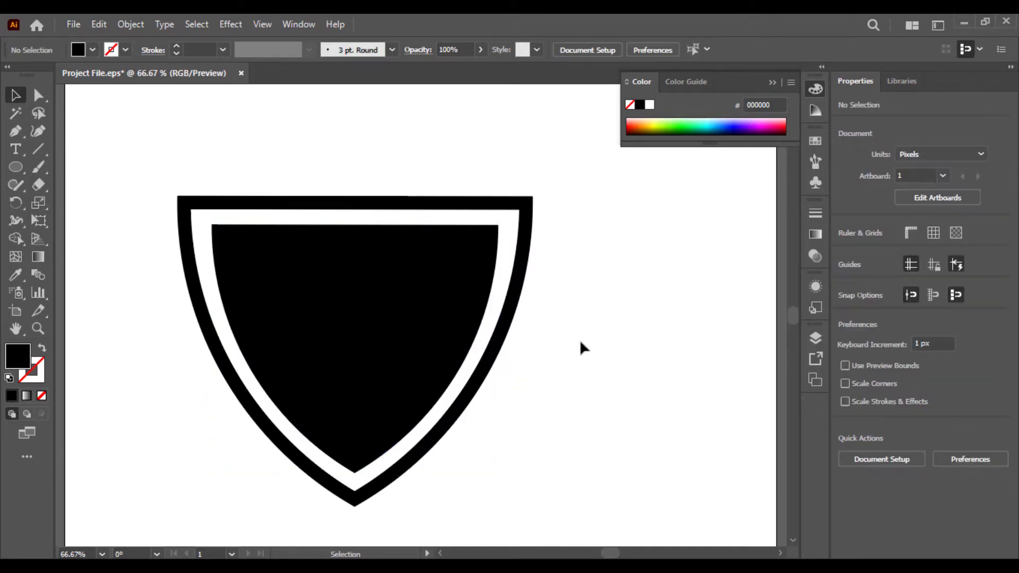
Draw a 382 px vertical line down the inner shield's centre
{"action": "left_click", "coordinate": [222, 383]}
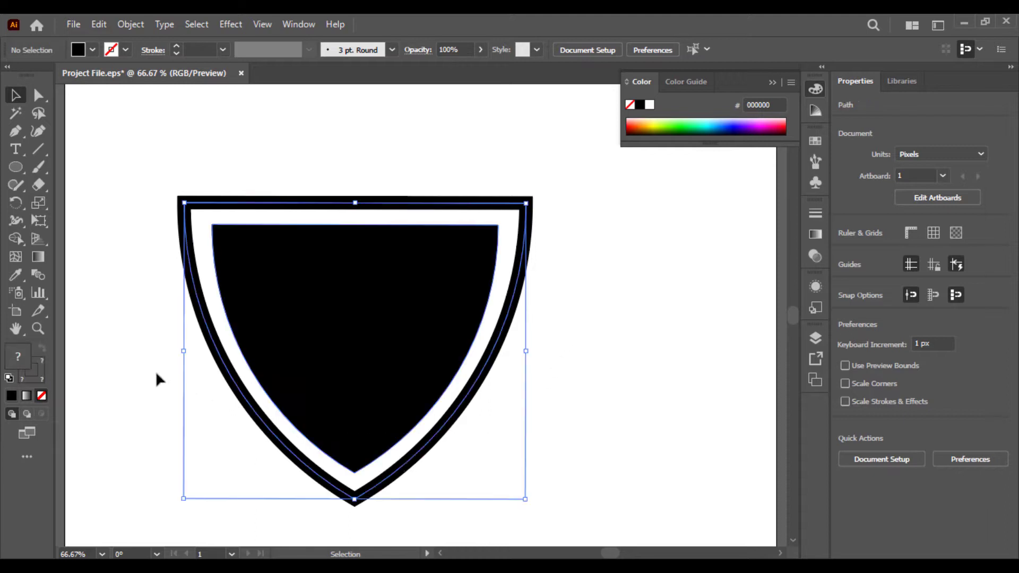
{"action": "left_click", "coordinate": [206, 395]}
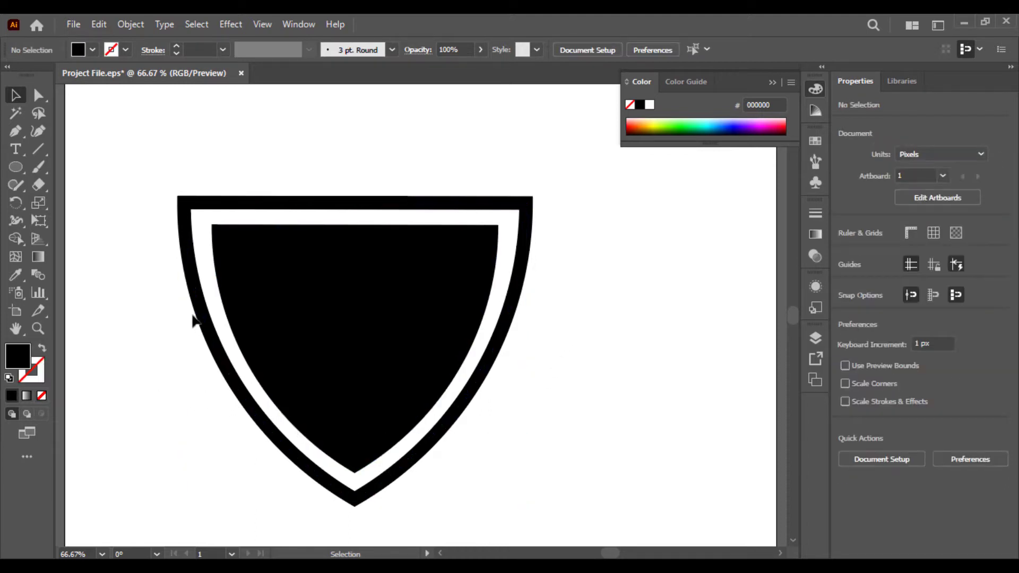
{"action": "left_click", "coordinate": [38, 149]}
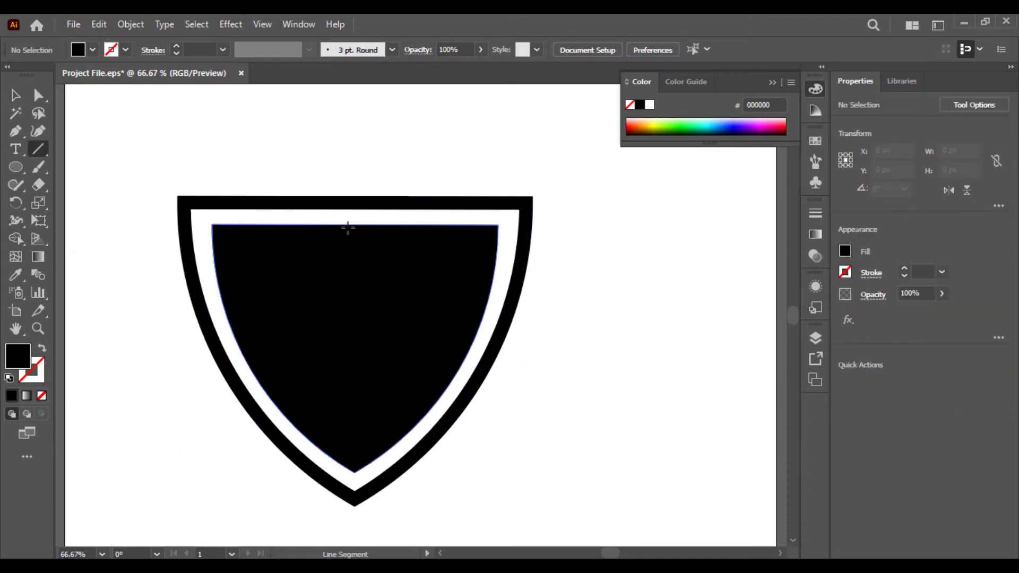
{"action": "left_click_drag", "start_coordinate": [354, 224], "coordinate": [359, 477]}
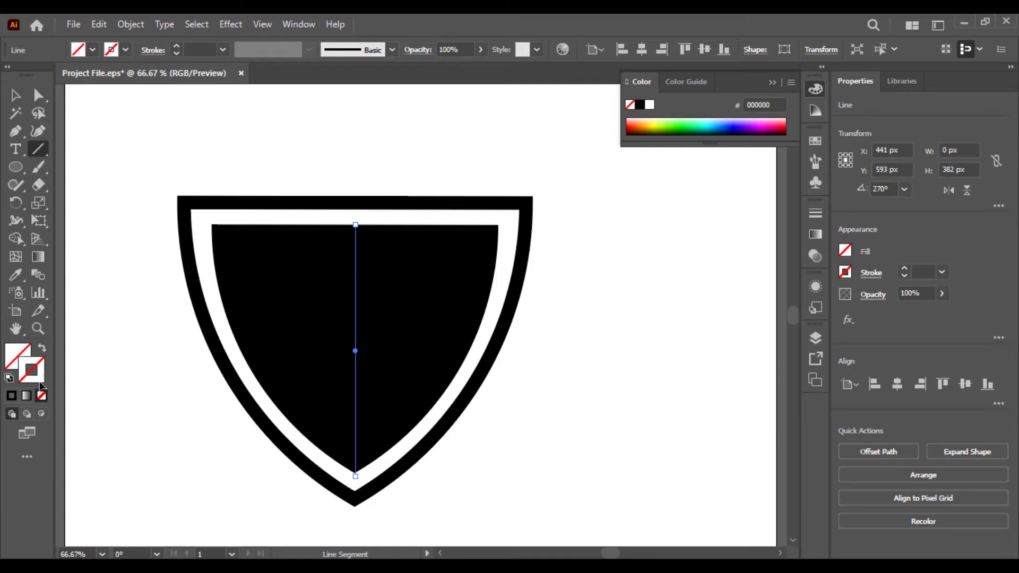
Give the centre line a 20 pt white stroke
{"action": "left_click", "coordinate": [16, 397]}
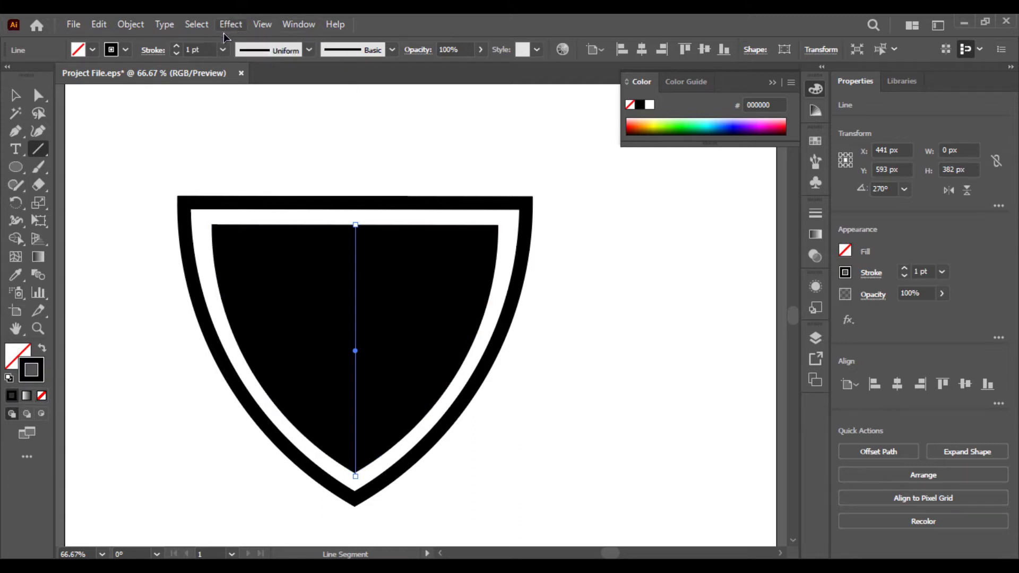
{"action": "left_click", "coordinate": [222, 50]}
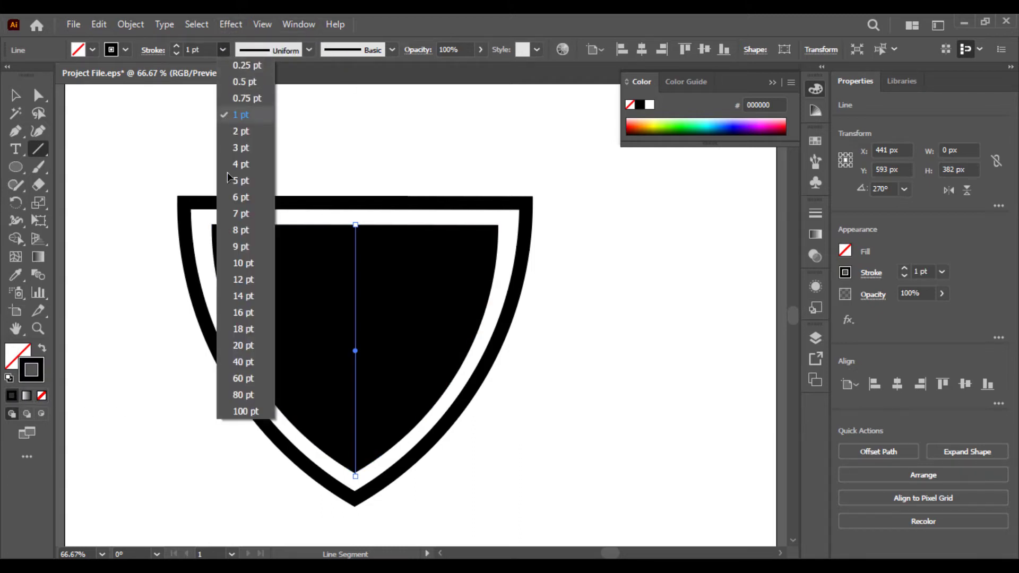
{"action": "left_click", "coordinate": [248, 346]}
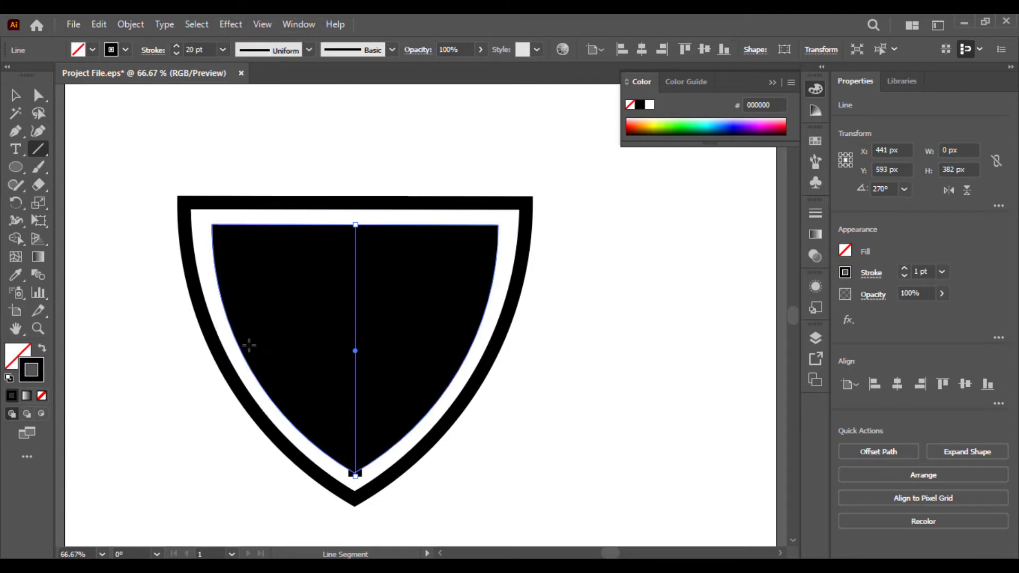
{"action": "left_click", "coordinate": [126, 50]}
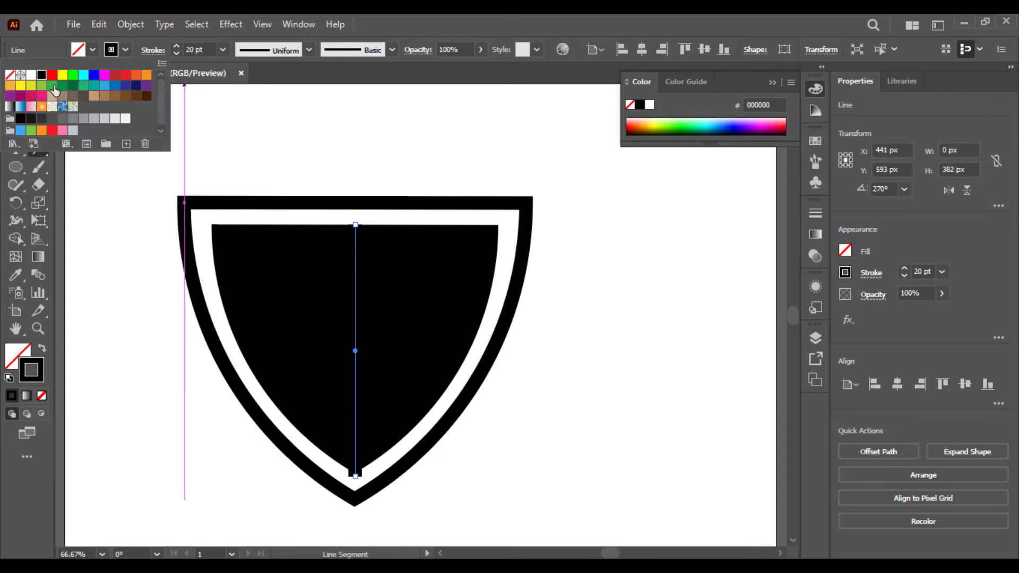
{"action": "left_click", "coordinate": [31, 76]}
{"action": "left_click", "coordinate": [302, 129]}
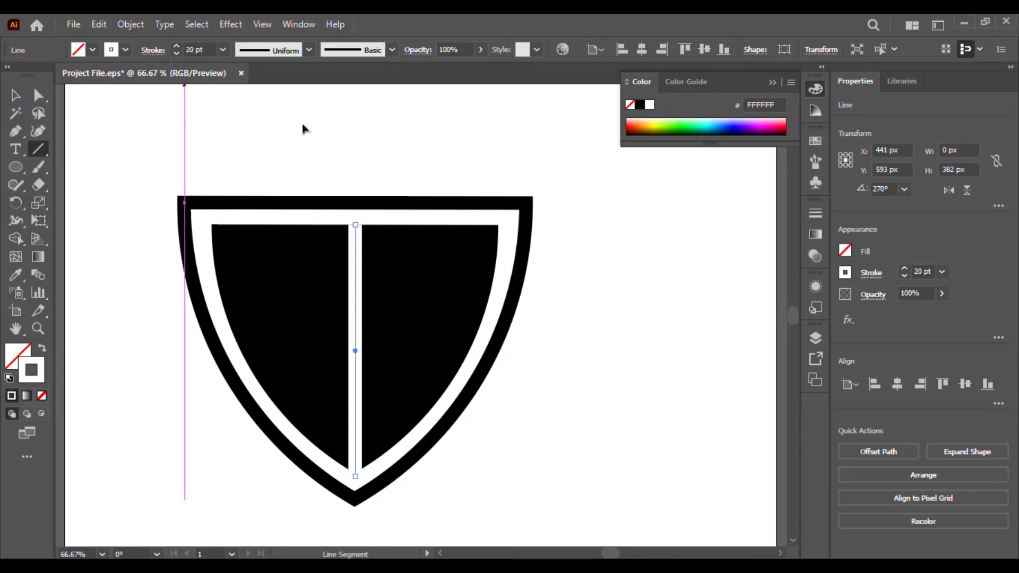
Duplicate the white stripe to the right and left, then select all shield pieces
{"action": "left_click", "coordinate": [16, 94]}
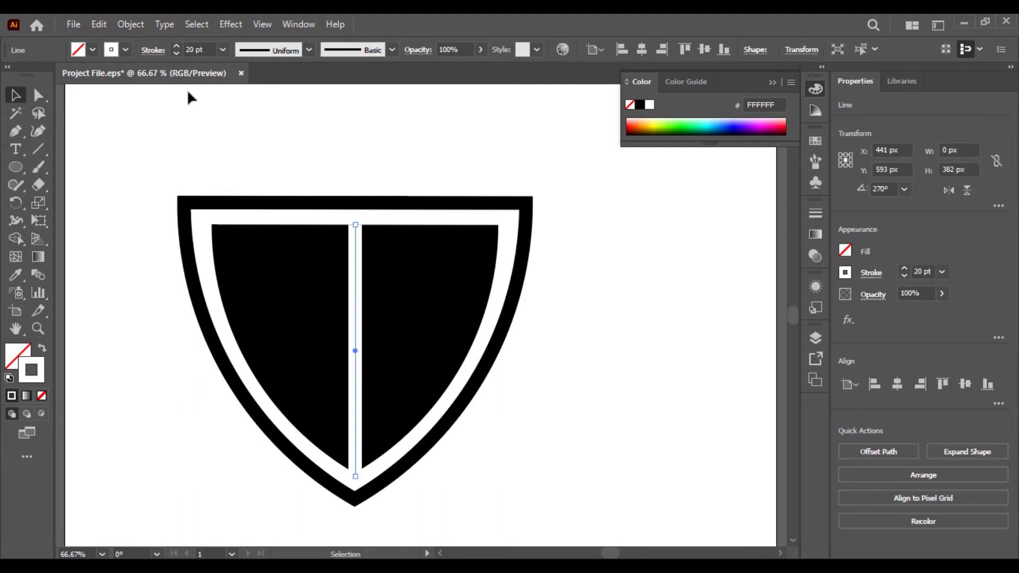
{"action": "left_click", "coordinate": [192, 97]}
{"action": "mouse_move", "coordinate": [367, 306]}
{"action": "left_mouse_down"}
{"action": "mouse_move", "coordinate": [431, 304]}
{"action": "mouse_move", "coordinate": [282, 313]}
{"action": "left_mouse_up"}
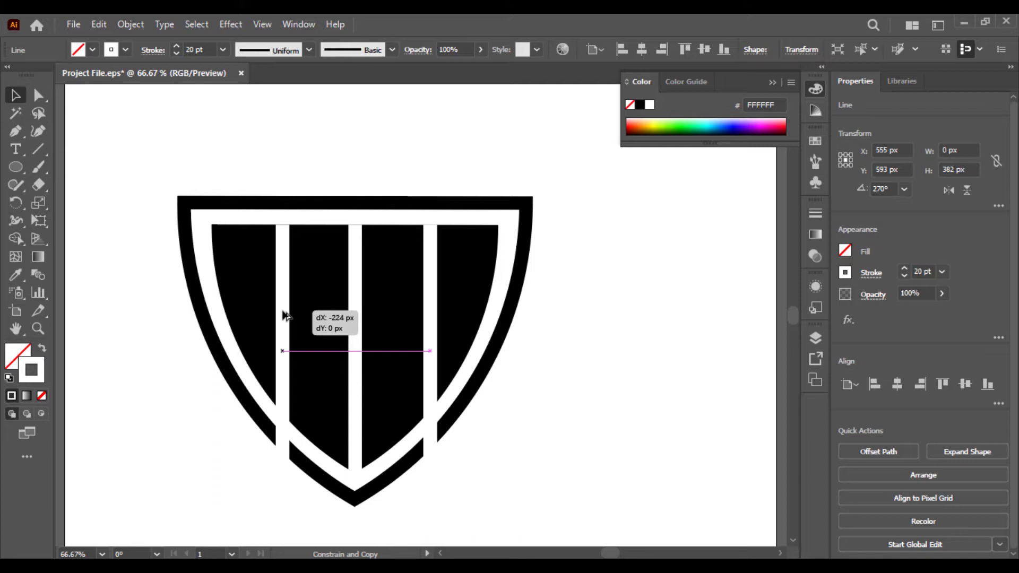
{"action": "left_click_drag", "start_coordinate": [283, 314], "coordinate": [281, 312]}
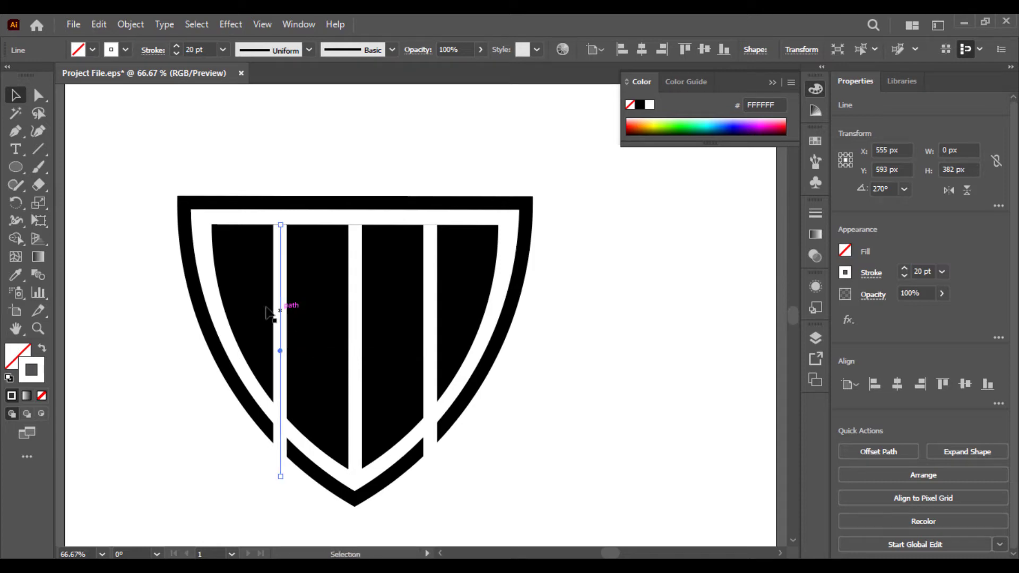
{"action": "left_click", "coordinate": [153, 183]}
{"action": "left_click_drag", "start_coordinate": [547, 456], "coordinate": [161, 133]}
Expand the shield outlines and stripes into filled shapes
{"action": "left_click", "coordinate": [130, 24]}
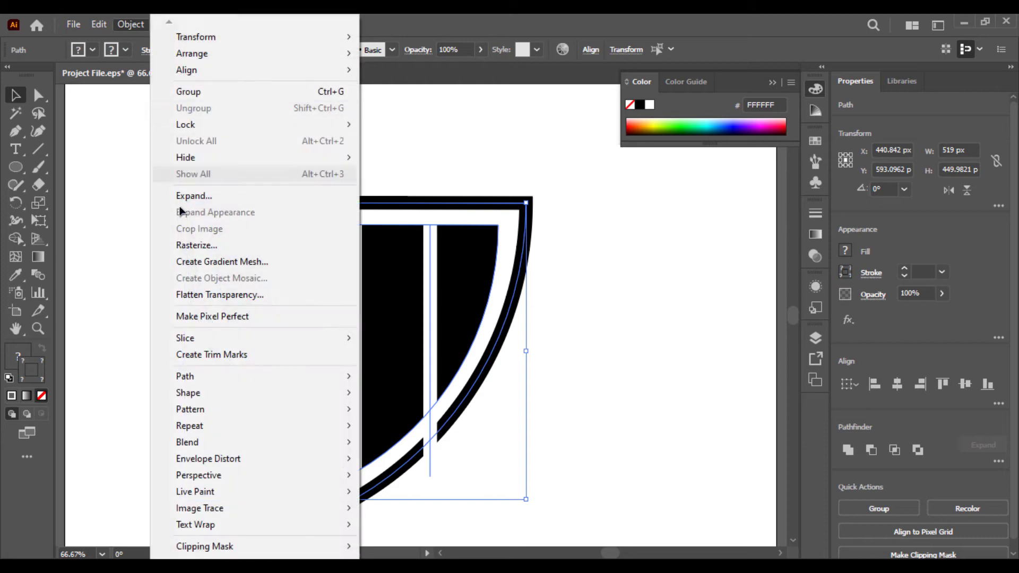
{"action": "left_click", "coordinate": [194, 196]}
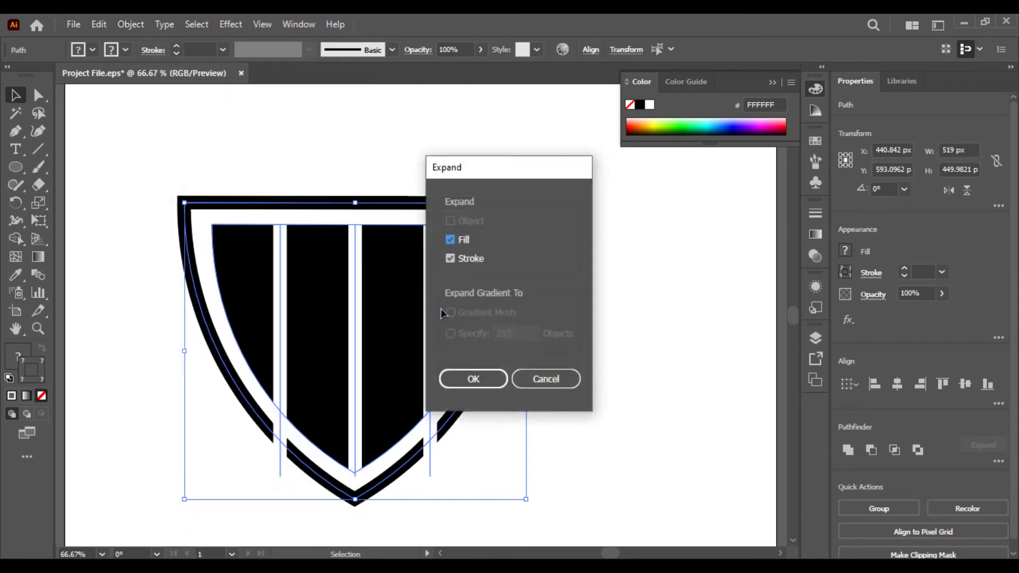
{"action": "left_click", "coordinate": [477, 380]}
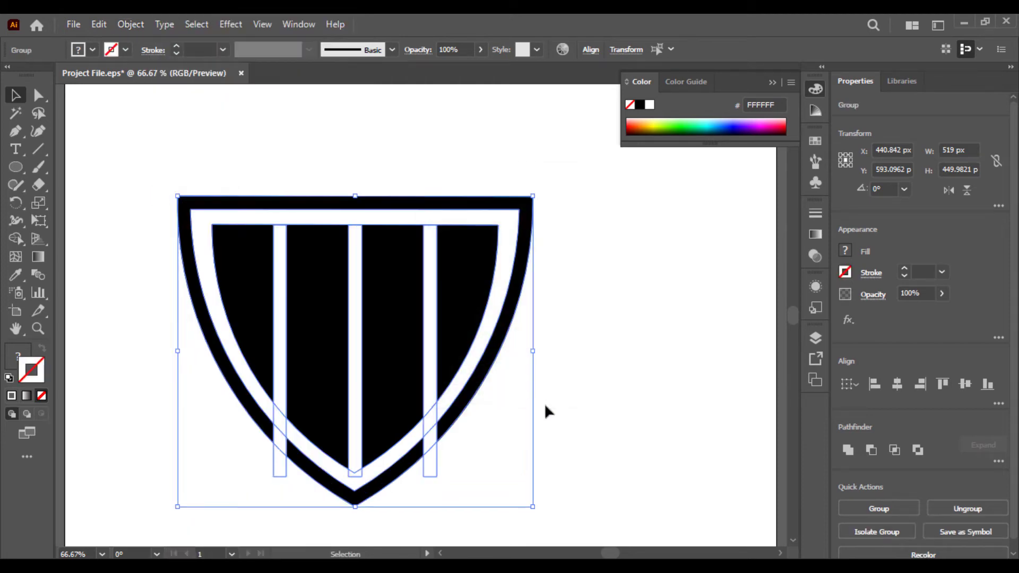
Fuse the white frame band and the three stripes into one shape with Shape Builder
{"action": "left_click", "coordinate": [15, 240]}
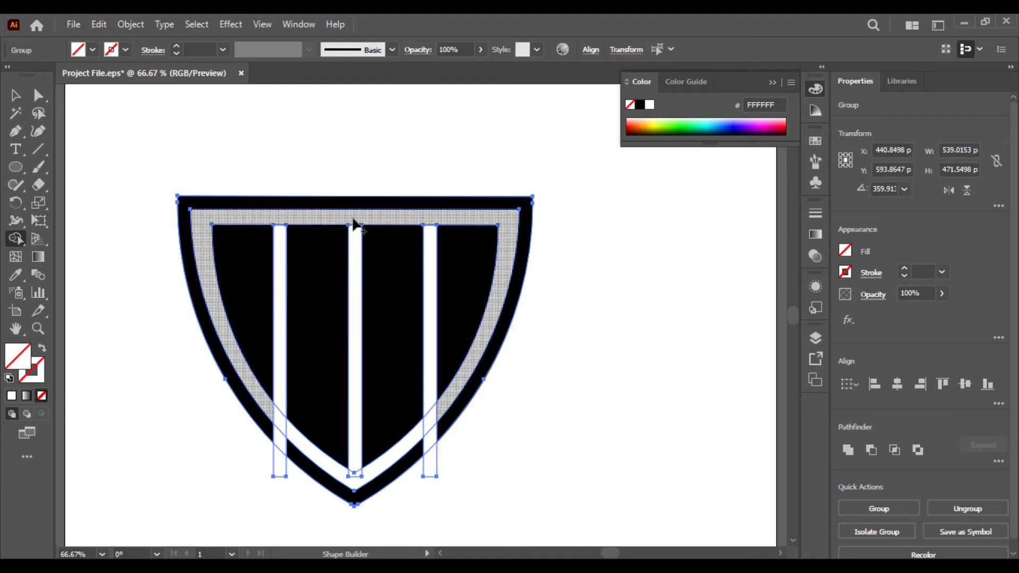
{"action": "left_click_drag", "start_coordinate": [354, 222], "coordinate": [354, 247]}
{"action": "left_click_drag", "start_coordinate": [280, 244], "coordinate": [279, 236]}
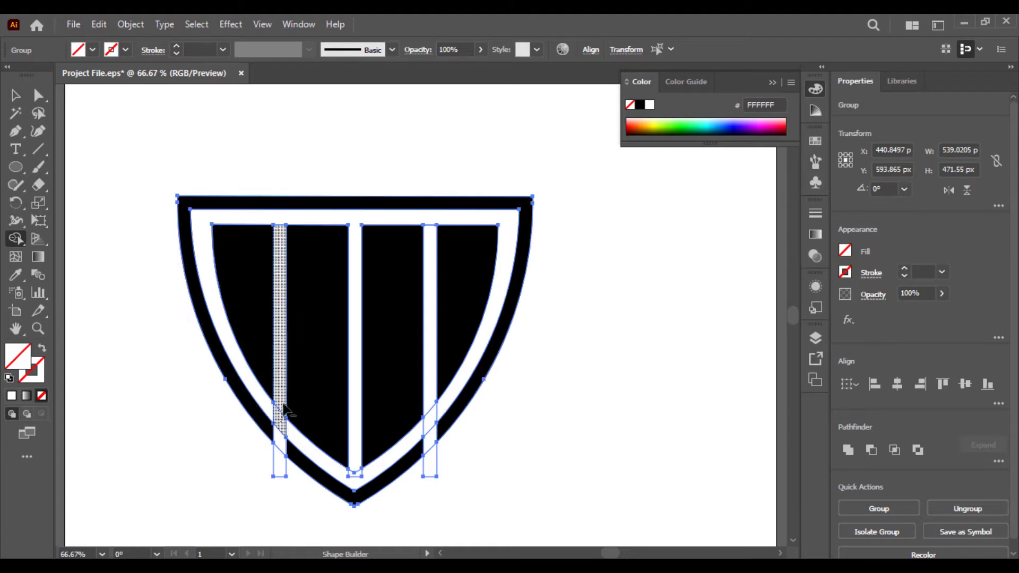
{"action": "left_click_drag", "start_coordinate": [284, 416], "coordinate": [291, 423]}
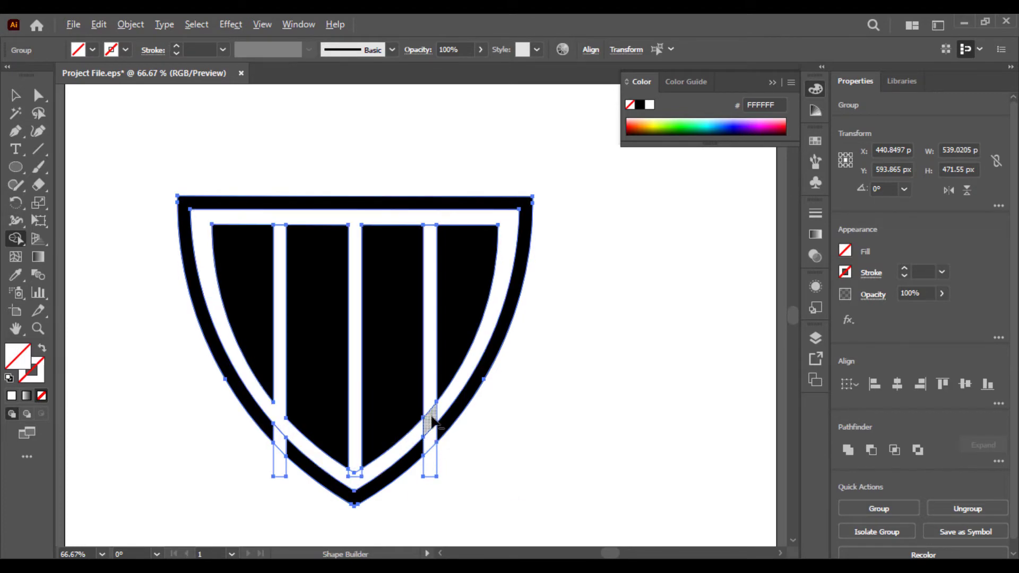
{"action": "left_click", "coordinate": [434, 223]}
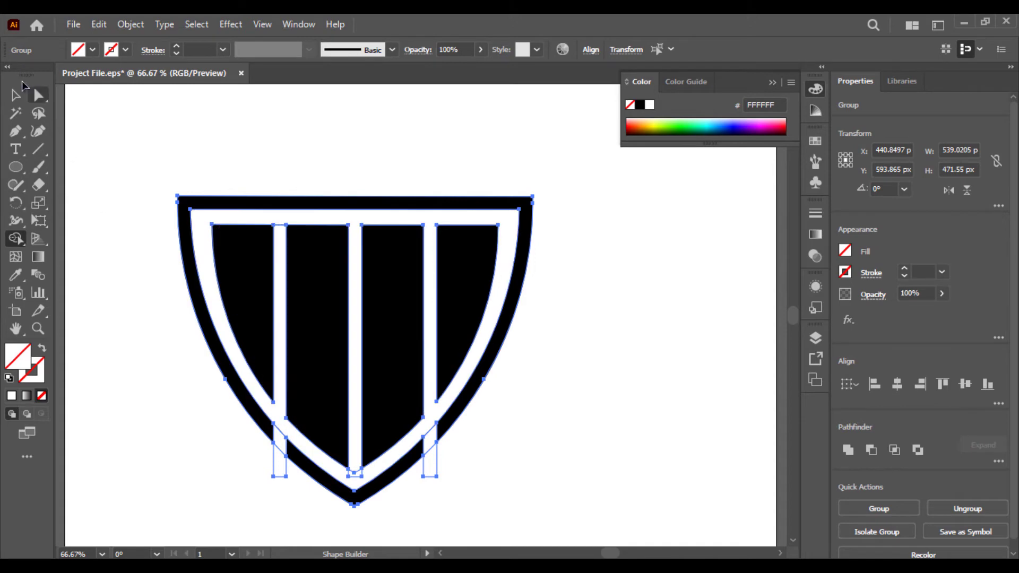
{"action": "left_click", "coordinate": [15, 96]}
{"action": "left_click", "coordinate": [245, 460]}
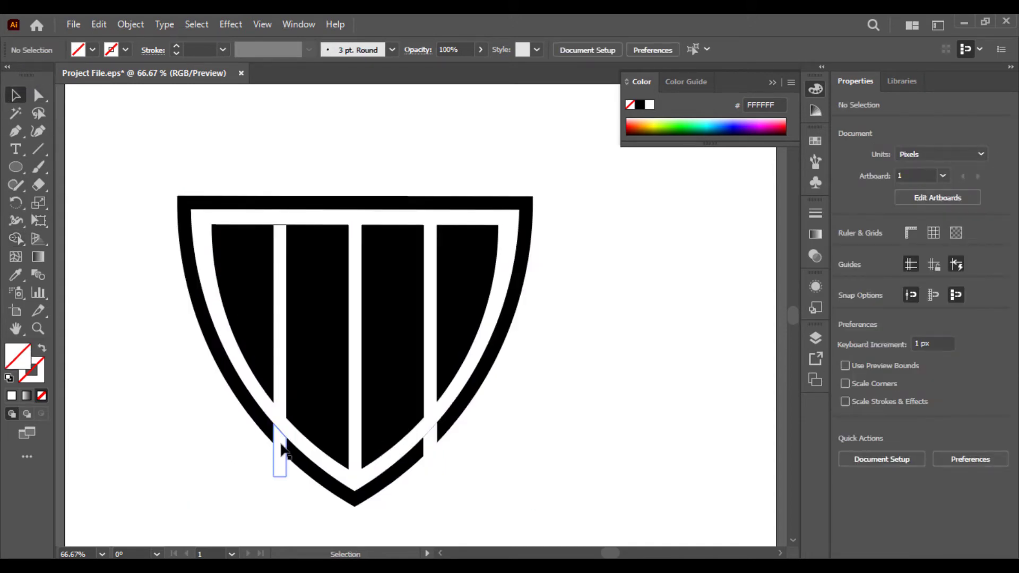
Drag the leftover stripe pieces away from the shield's bottom tip
{"action": "left_click_drag", "start_coordinate": [281, 449], "coordinate": [219, 482]}
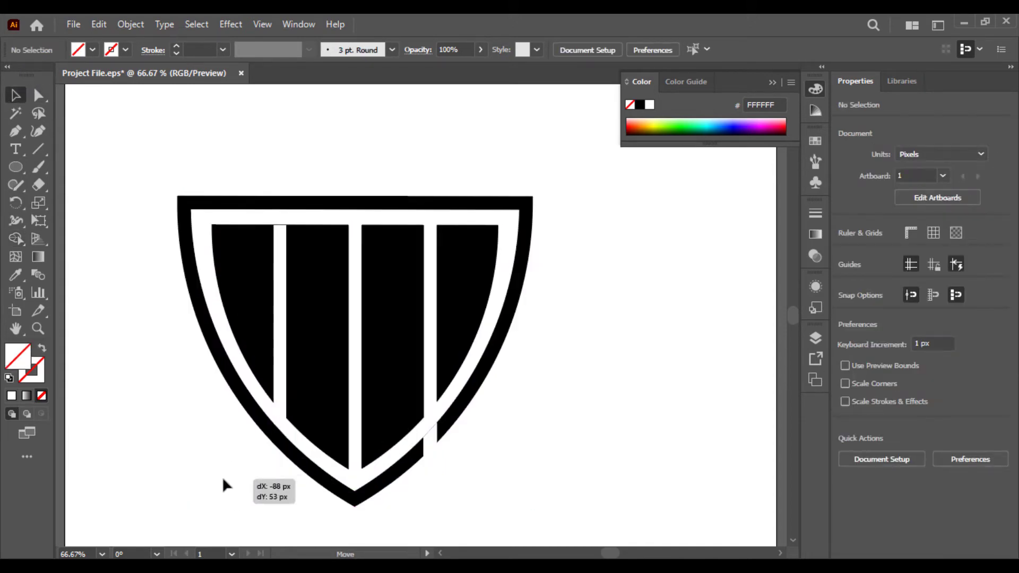
{"action": "left_click", "coordinate": [317, 459]}
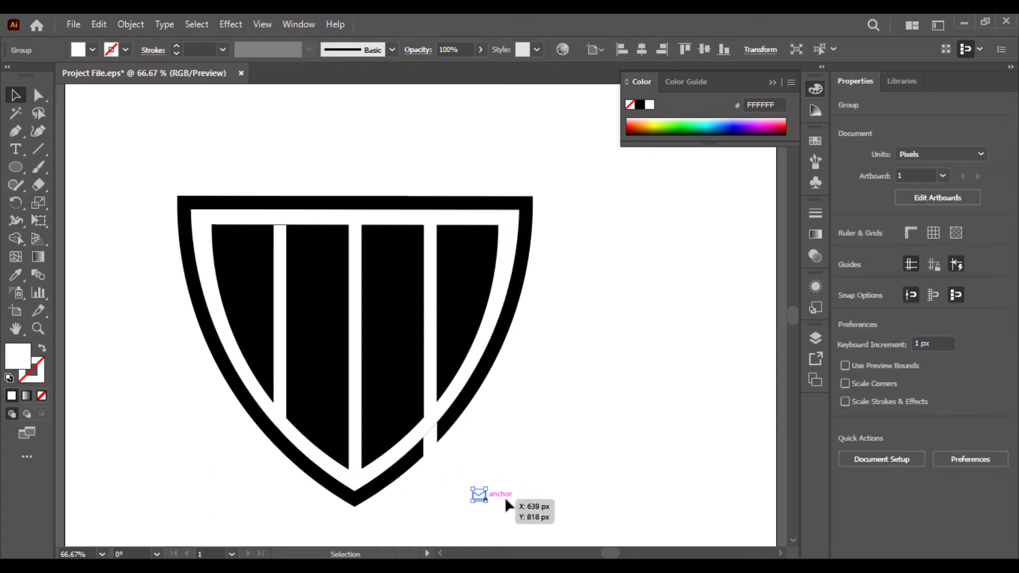
{"action": "left_click_drag", "start_coordinate": [366, 486], "coordinate": [432, 450]}
{"action": "left_click", "coordinate": [535, 453]}
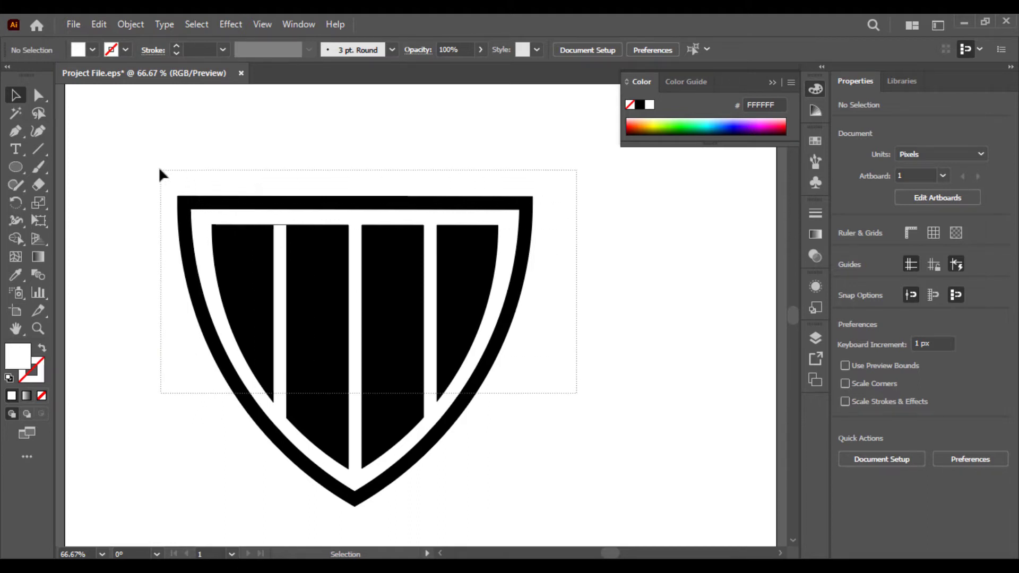
Move the grouped striped shield far left, off the artboard
{"action": "left_click_drag", "start_coordinate": [159, 169], "coordinate": [159, 169]}
{"action": "left_click", "coordinate": [108, 322]}
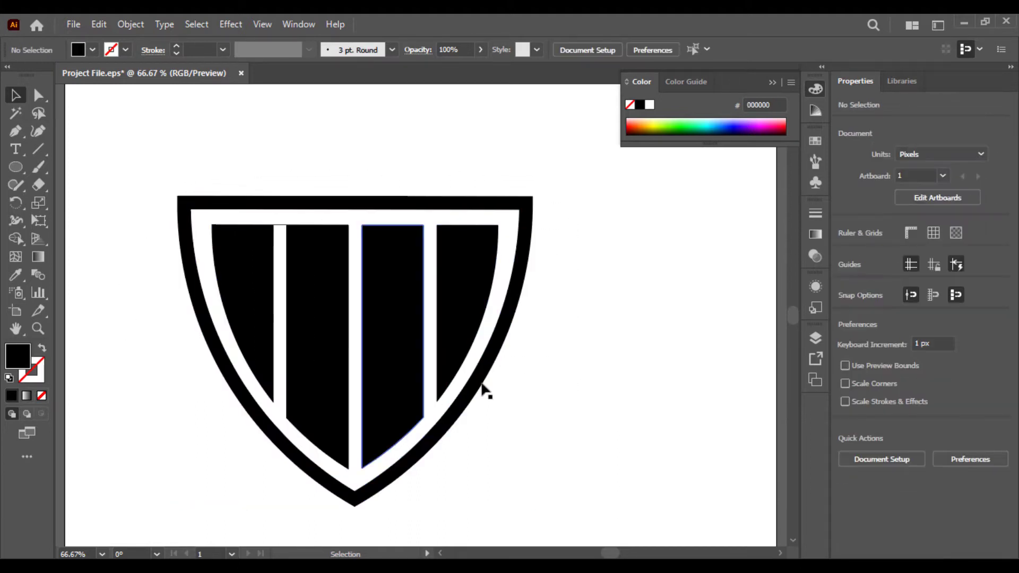
{"action": "left_click", "coordinate": [245, 244]}
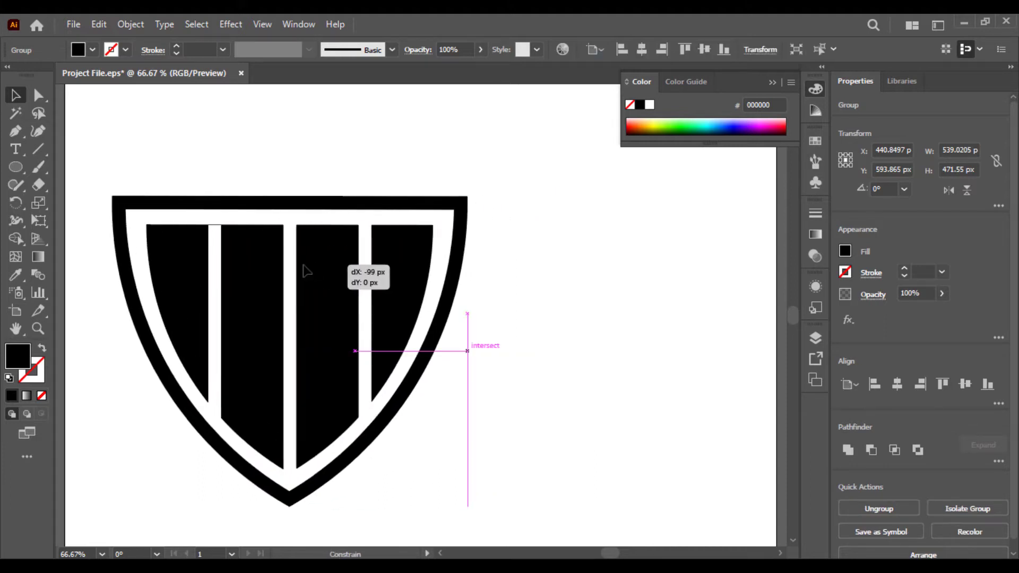
{"action": "left_click_drag", "start_coordinate": [386, 275], "coordinate": [291, 274]}
{"action": "left_click", "coordinate": [546, 291]}
{"action": "left_click_drag", "start_coordinate": [500, 299], "coordinate": [410, 296]}
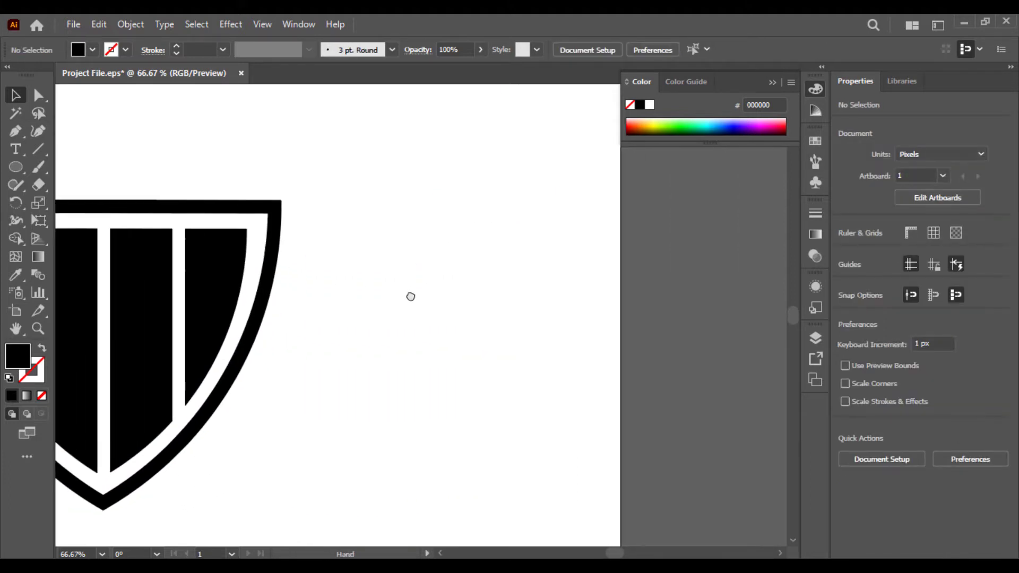
{"action": "scroll", "coordinate": [334, 264], "scroll_direction": "left", "scroll_amount": 3}
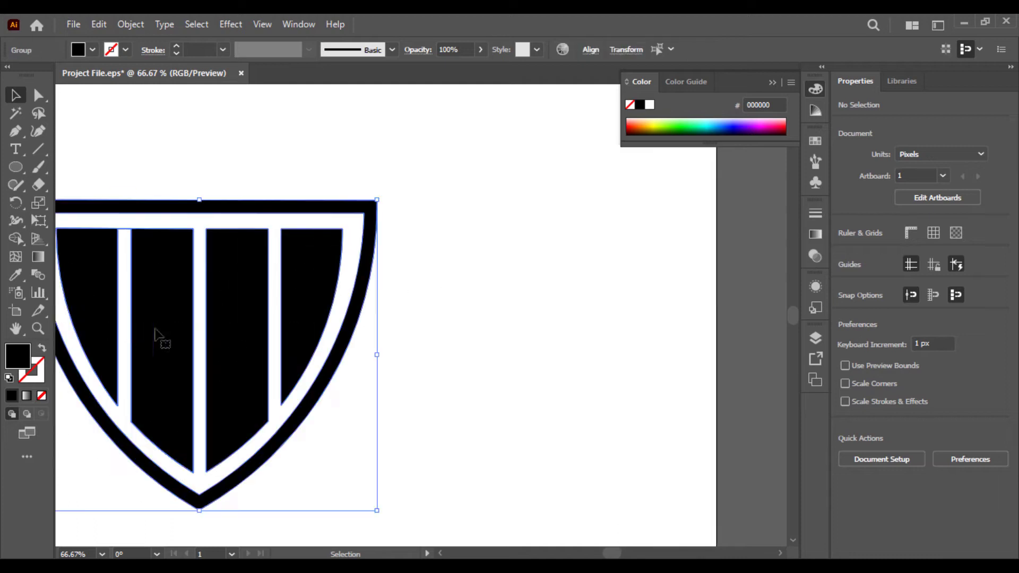
{"action": "left_click_drag", "start_coordinate": [241, 301], "coordinate": [64, 302]}
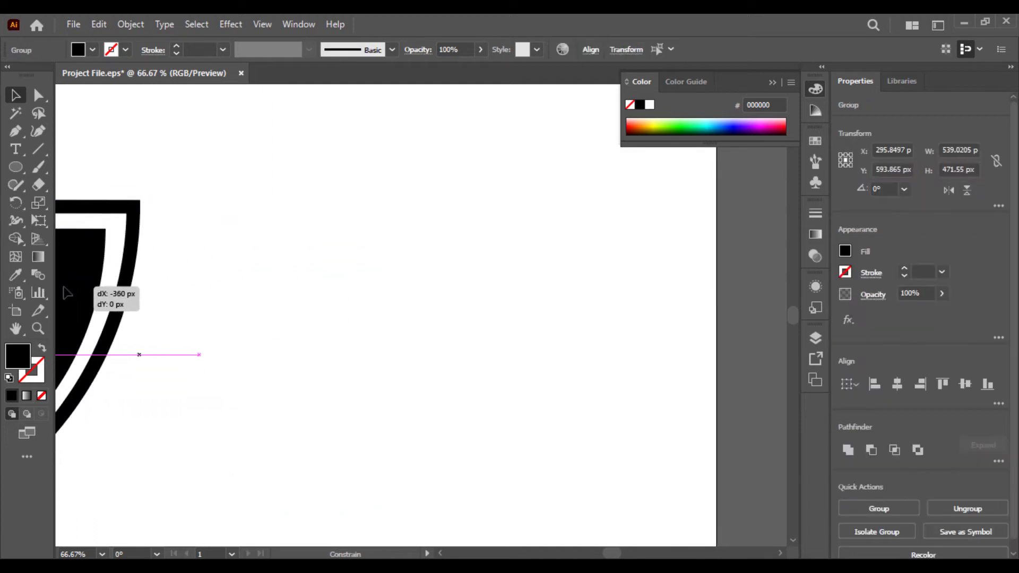
{"action": "left_click", "coordinate": [269, 310]}
{"action": "mouse_move", "coordinate": [249, 286]}
{"action": "left_mouse_down"}
{"action": "mouse_move", "coordinate": [319, 376]}
{"action": "mouse_move", "coordinate": [405, 402]}
{"action": "mouse_move", "coordinate": [257, 291]}
{"action": "mouse_move", "coordinate": [278, 306]}
{"action": "left_mouse_up"}
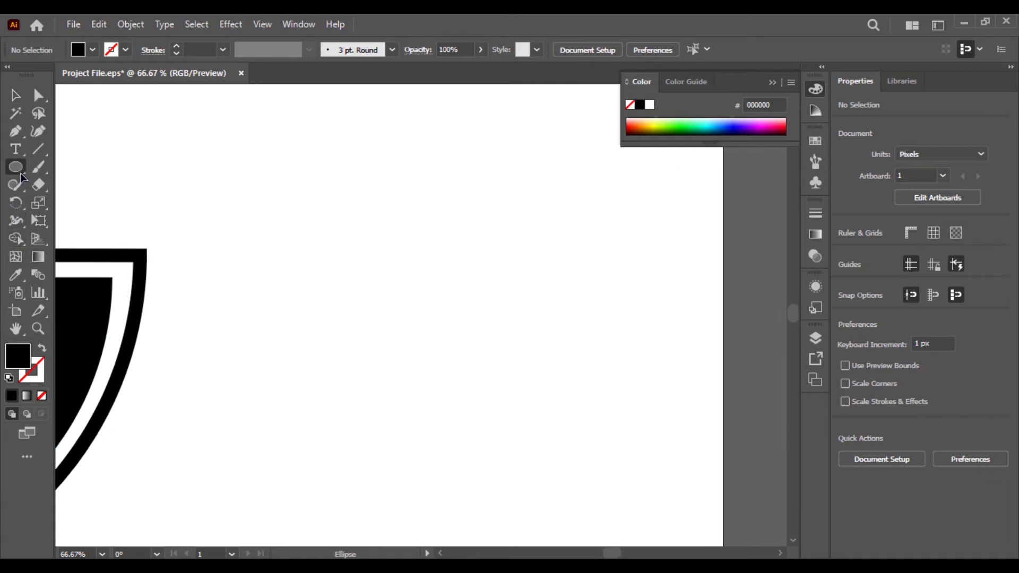
Draw a black hexagon and shrink it to about 94 × 83 px
{"action": "left_click_drag", "start_coordinate": [22, 175], "coordinate": [78, 219]}
{"action": "mouse_move", "coordinate": [408, 301]}
{"action": "left_mouse_down"}
{"action": "mouse_move", "coordinate": [434, 323]}
{"action": "mouse_move", "coordinate": [444, 353]}
{"action": "mouse_move", "coordinate": [374, 357]}
{"action": "left_mouse_up"}
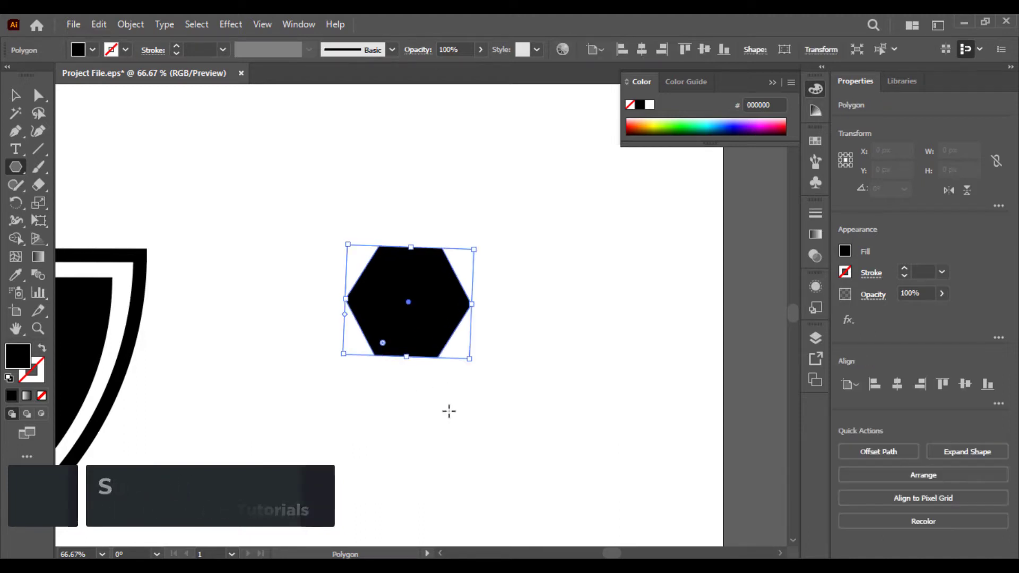
{"action": "key", "text": "v"}
{"action": "left_click", "coordinate": [230, 168]}
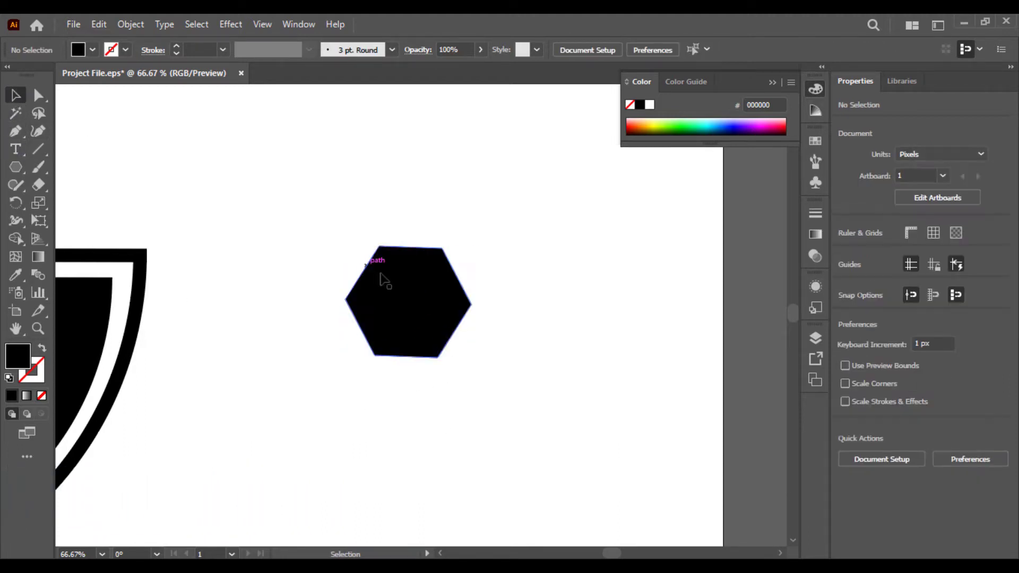
{"action": "mouse_move", "coordinate": [381, 279]}
{"action": "left_mouse_down"}
{"action": "mouse_move", "coordinate": [491, 340]}
{"action": "mouse_move", "coordinate": [491, 361]}
{"action": "left_mouse_up"}
{"action": "mouse_move", "coordinate": [462, 276]}
{"action": "left_mouse_down"}
{"action": "mouse_move", "coordinate": [405, 245]}
{"action": "mouse_move", "coordinate": [405, 232]}
{"action": "left_mouse_up"}
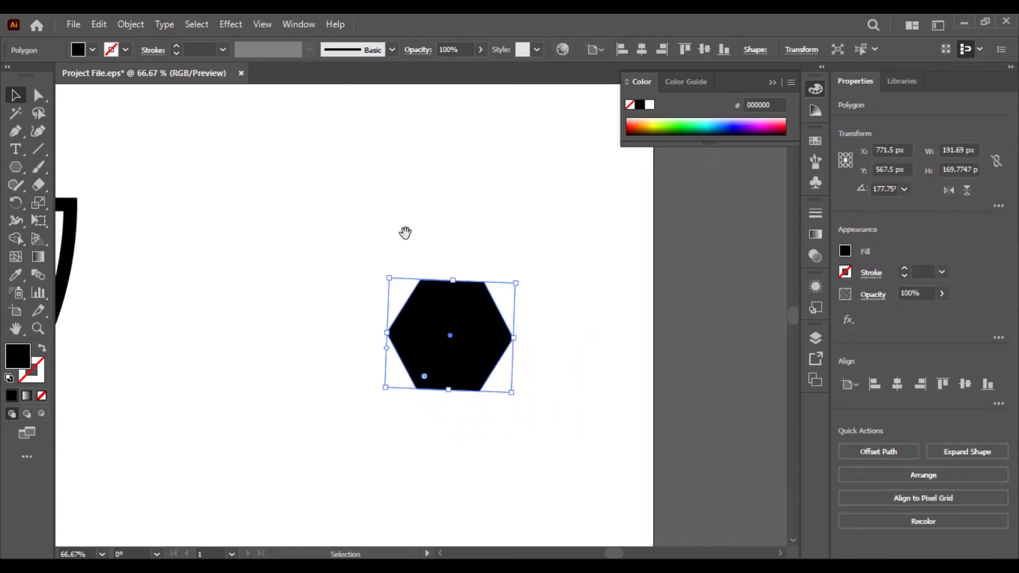
{"action": "key", "text": "ctrl+equal"}
{"action": "key", "text": "ctrl+minus"}
{"action": "key", "text": "ctrl+minus"}
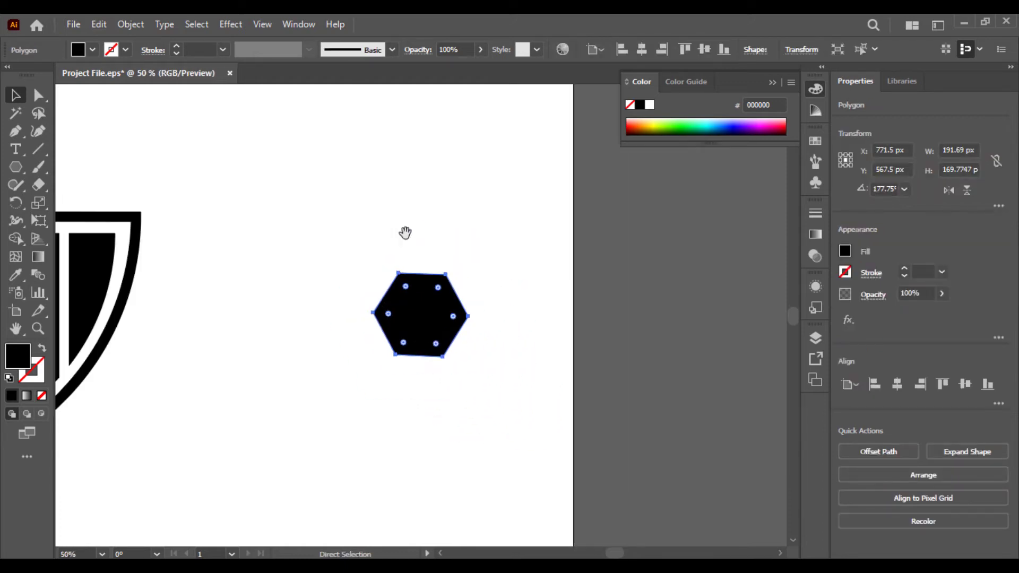
{"action": "key", "text": "ctrl+equal"}
{"action": "key", "text": "ctrl+equal"}
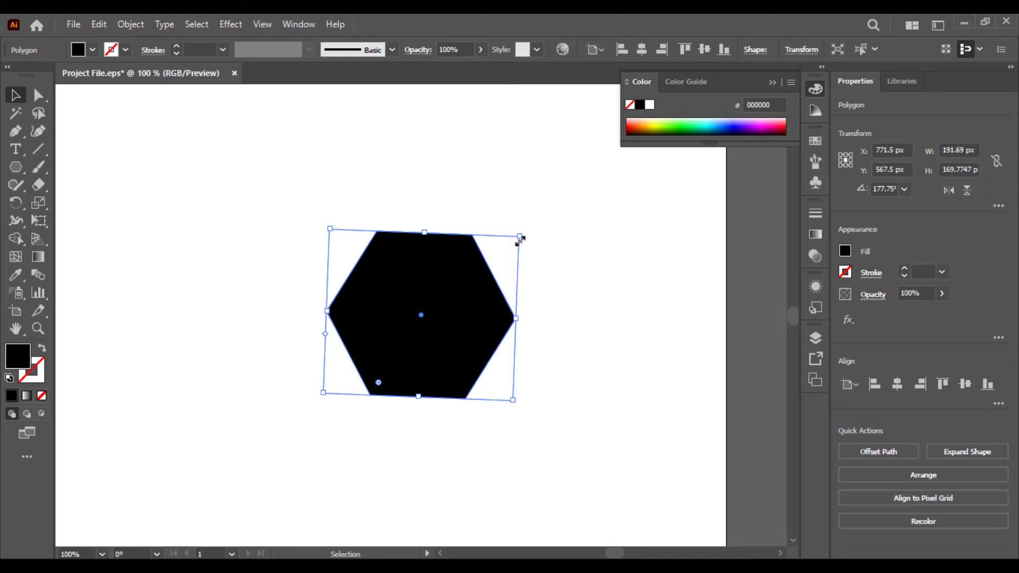
{"action": "left_click_drag", "start_coordinate": [520, 240], "coordinate": [479, 277]}
{"action": "left_click", "coordinate": [512, 289]}
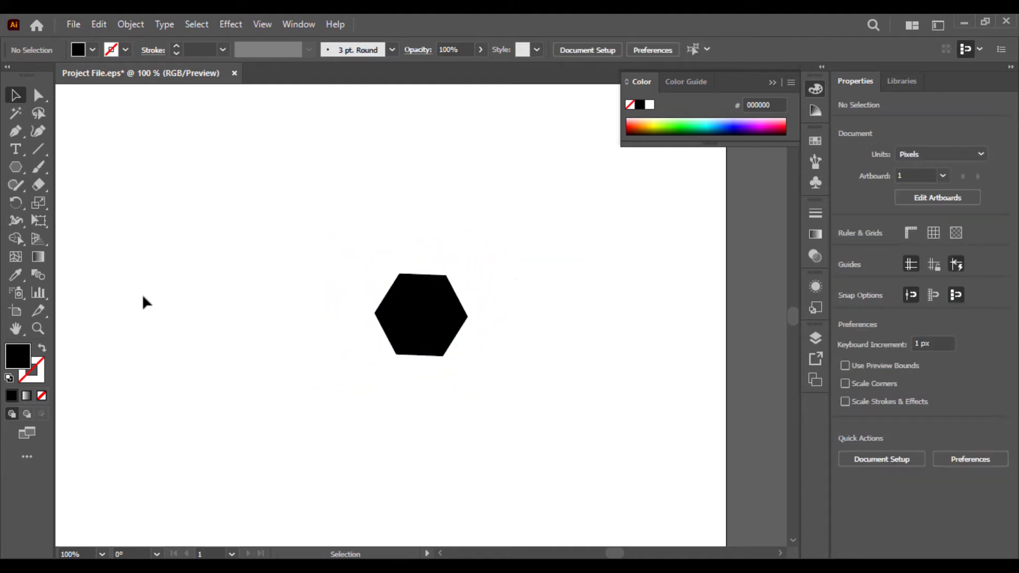
Alt-drag a duplicate hexagon to touch the first one's upper-right edge
{"action": "left_click", "coordinate": [447, 324]}
{"action": "left_click_drag", "start_coordinate": [439, 319], "coordinate": [514, 283]}
{"action": "left_click", "coordinate": [549, 281]}
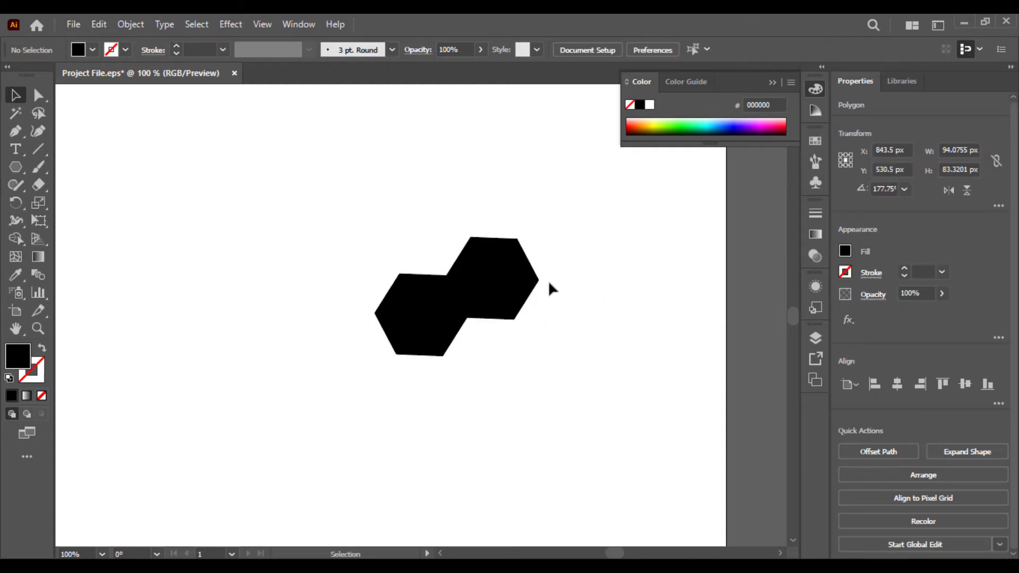
{"action": "key", "text": "ctrl+z"}
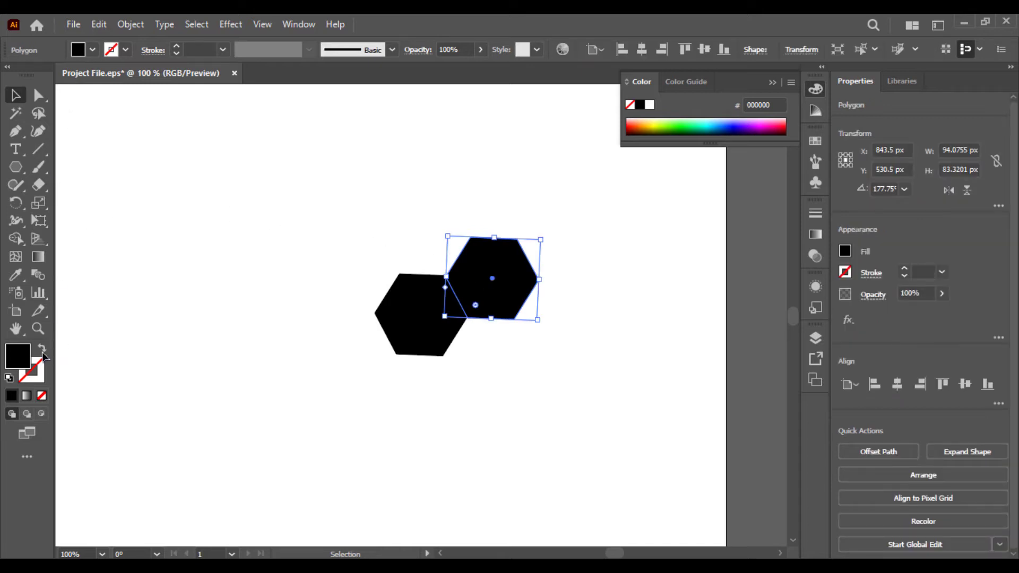
Make the hexagon copy an unfilled outline and align it against the black hexagon
{"action": "left_click", "coordinate": [42, 350]}
{"action": "left_click", "coordinate": [279, 379]}
{"action": "key", "text": "ctrl+equal"}
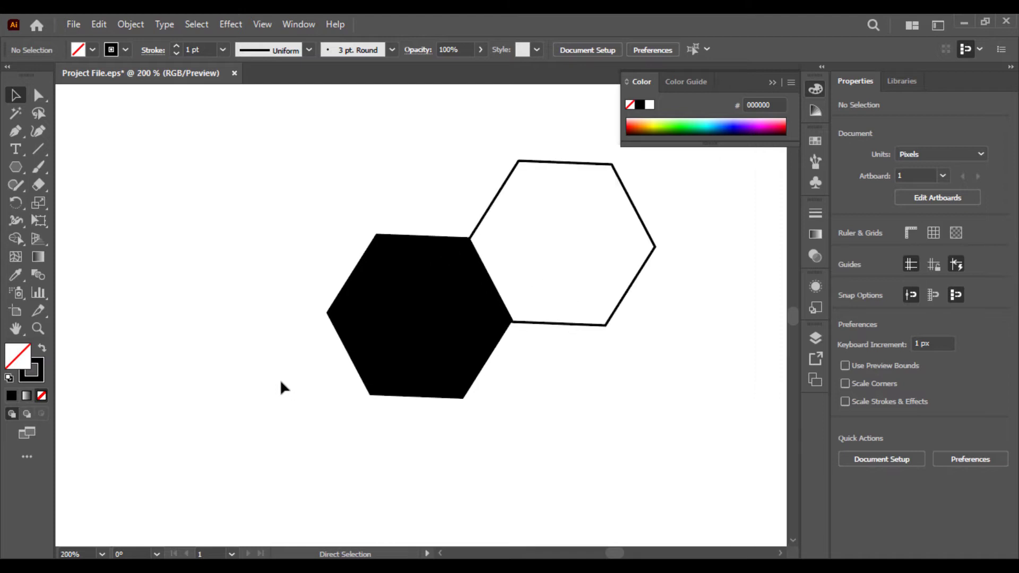
{"action": "key", "text": "ctrl+equal"}
{"action": "left_click_drag", "start_coordinate": [580, 330], "coordinate": [583, 558]}
Place an outlined hexagon copy directly below the first outlined one
{"action": "left_click", "coordinate": [601, 373]}
{"action": "key", "text": "ctrl+z"}
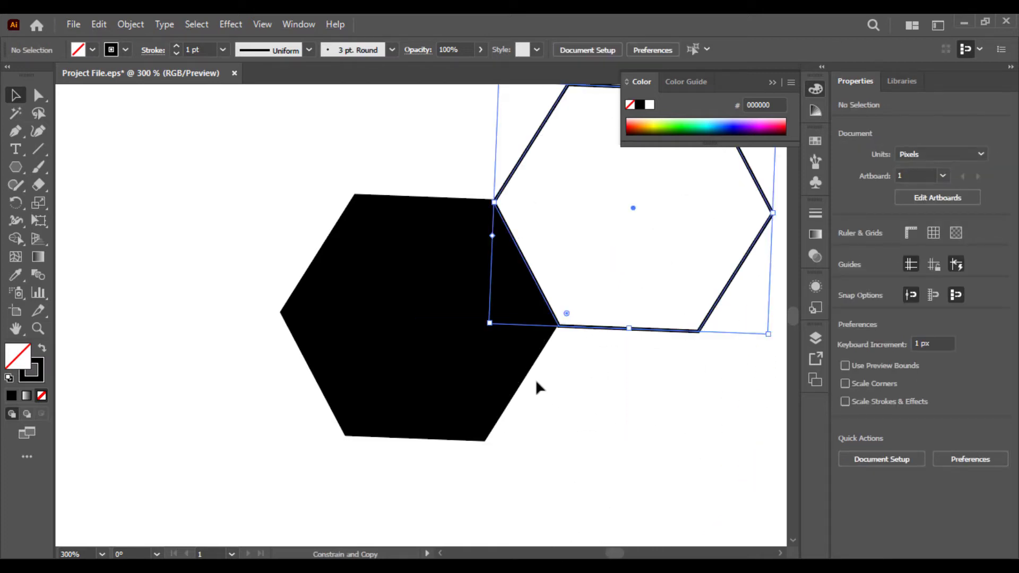
{"action": "left_click_drag", "start_coordinate": [559, 418], "coordinate": [468, 289]}
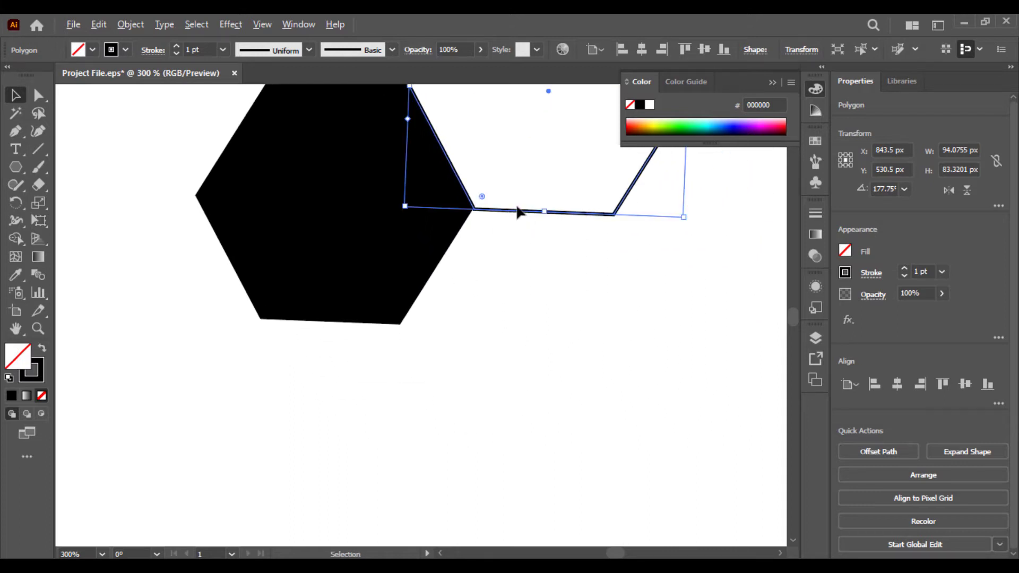
{"action": "left_click_drag", "start_coordinate": [517, 212], "coordinate": [505, 455]}
{"action": "left_click", "coordinate": [413, 409]}
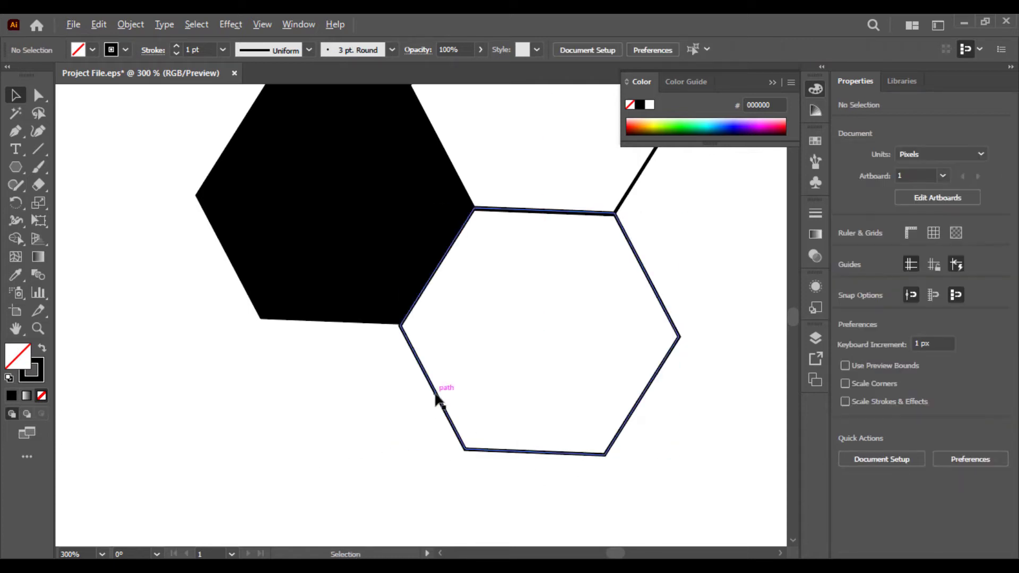
Add outlined hexagon copies at the lower left and left of the black hexagon
{"action": "mouse_move", "coordinate": [435, 398]}
{"action": "left_mouse_down"}
{"action": "mouse_move", "coordinate": [220, 512]}
{"action": "mouse_move", "coordinate": [325, 443]}
{"action": "left_mouse_up"}
{"action": "left_click", "coordinate": [151, 337]}
{"action": "key", "text": "ctrl+1"}
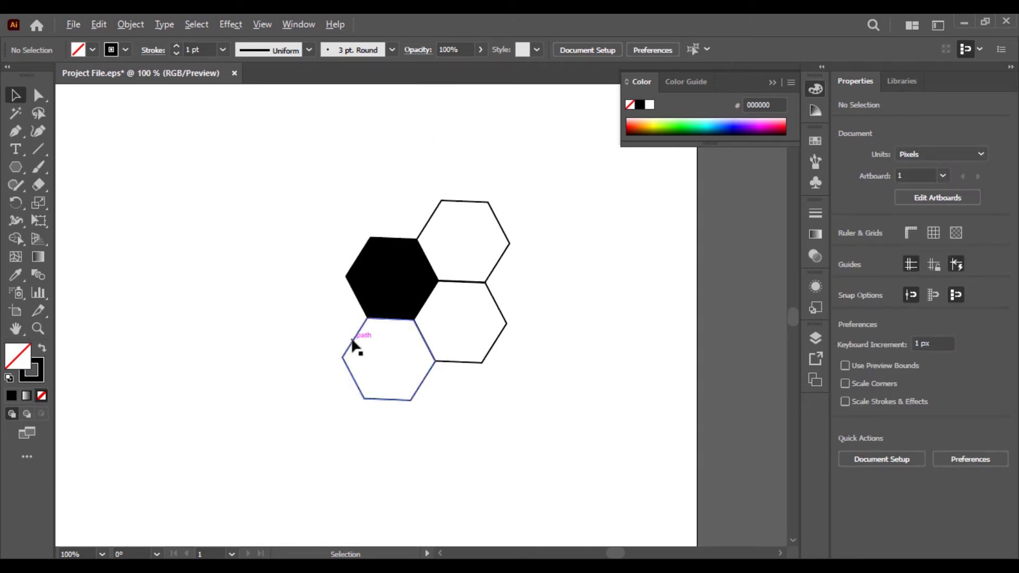
{"action": "mouse_move", "coordinate": [353, 344]}
{"action": "left_mouse_down"}
{"action": "mouse_move", "coordinate": [281, 309]}
{"action": "mouse_move", "coordinate": [286, 298]}
{"action": "left_mouse_up"}
{"action": "left_click", "coordinate": [287, 191]}
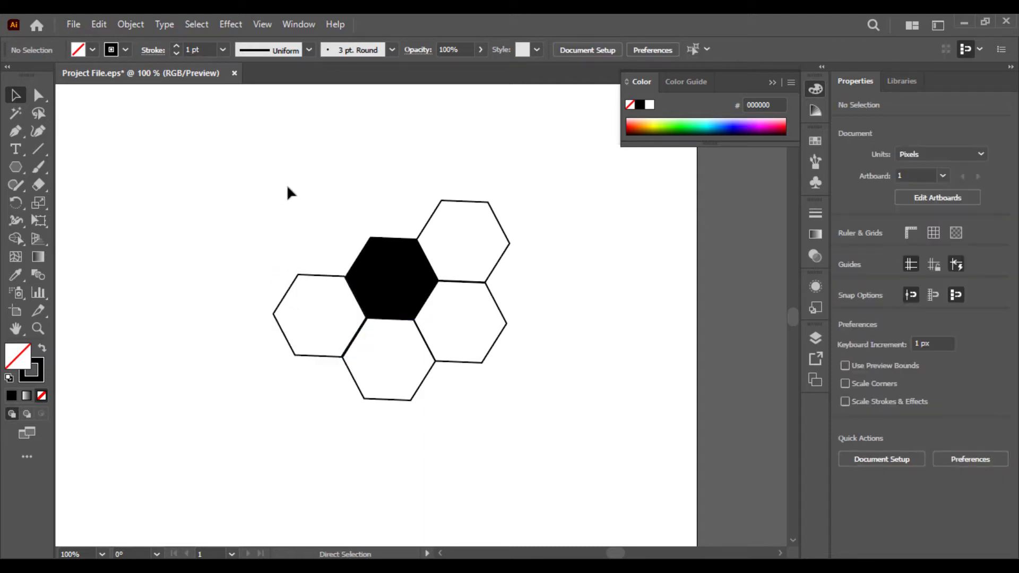
Nudge the left outlined hexagon right to close its gap with the black one
{"action": "key", "text": "ctrl+plus"}
{"action": "key", "text": "ctrl+plus"}
{"action": "key", "text": "ctrl+plus"}
{"action": "left_click_drag", "start_coordinate": [350, 249], "coordinate": [482, 286]}
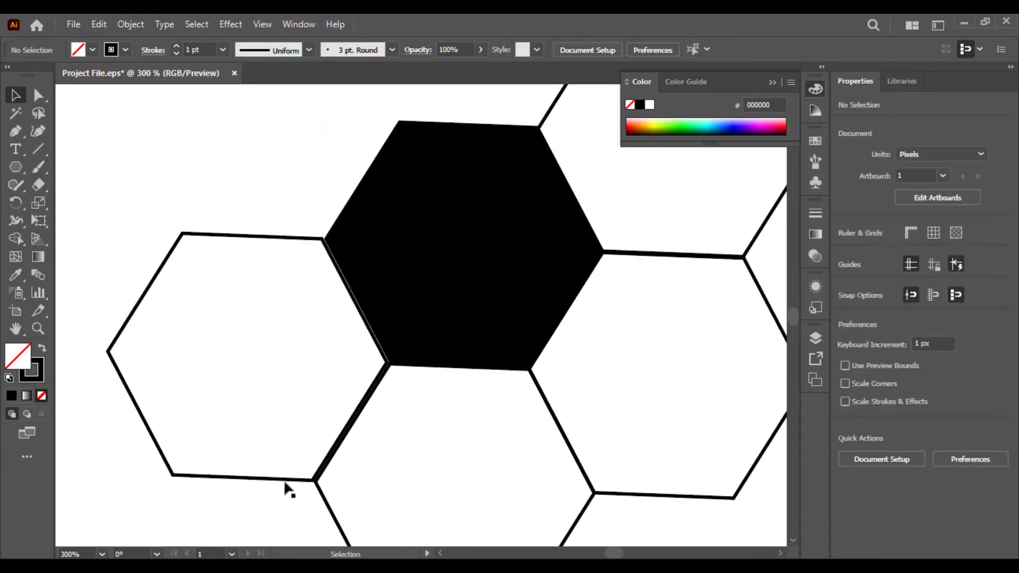
{"action": "left_click_drag", "start_coordinate": [285, 480], "coordinate": [289, 483]}
{"action": "left_click", "coordinate": [282, 310]}
{"action": "key", "text": "ctrl+minus"}
{"action": "key", "text": "ctrl+minus"}
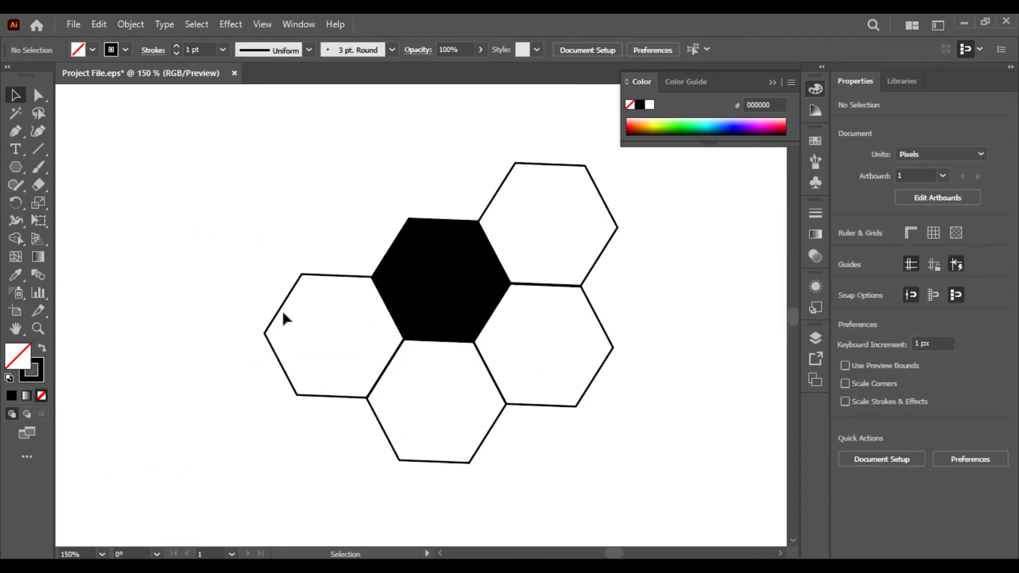
Fill the top gap with an outlined hexagon copy nudged down to meet its neighbours
{"action": "left_click_drag", "start_coordinate": [338, 275], "coordinate": [345, 159]}
{"action": "left_click", "coordinate": [318, 203]}
{"action": "key", "text": "ctrl+equal"}
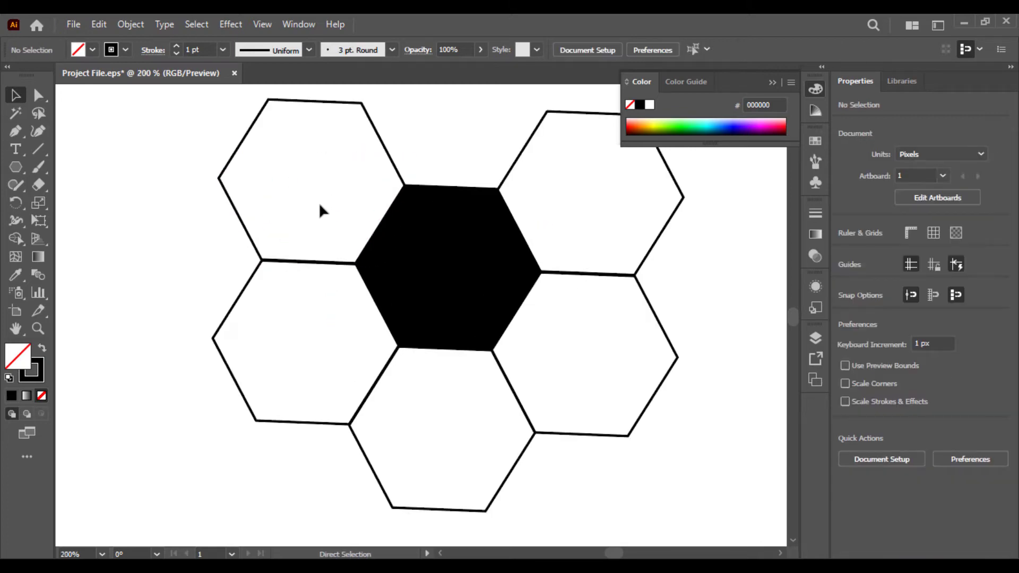
{"action": "key", "text": "ctrl+equal"}
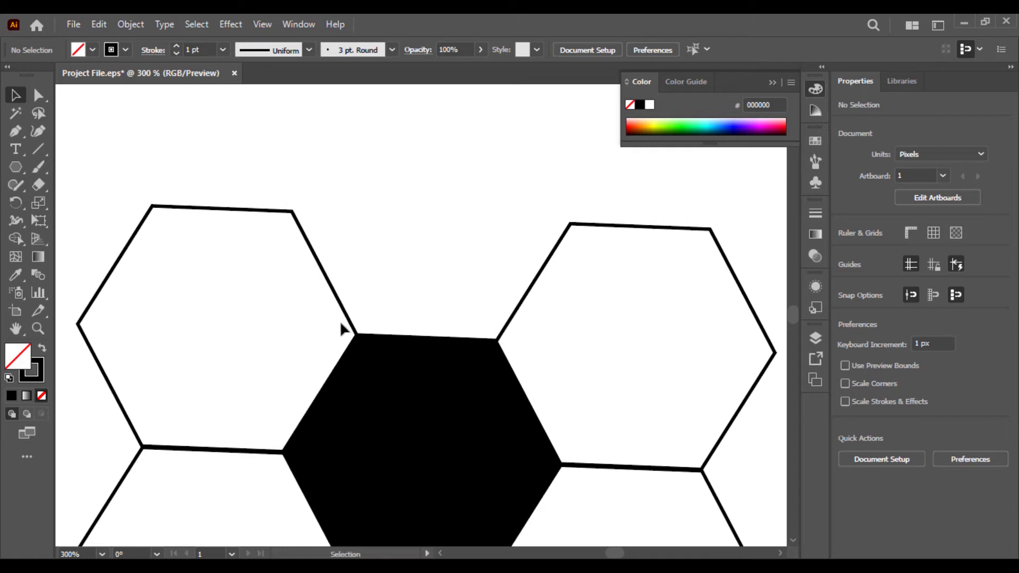
{"action": "left_click_drag", "start_coordinate": [348, 312], "coordinate": [559, 198]}
{"action": "left_click", "coordinate": [600, 192]}
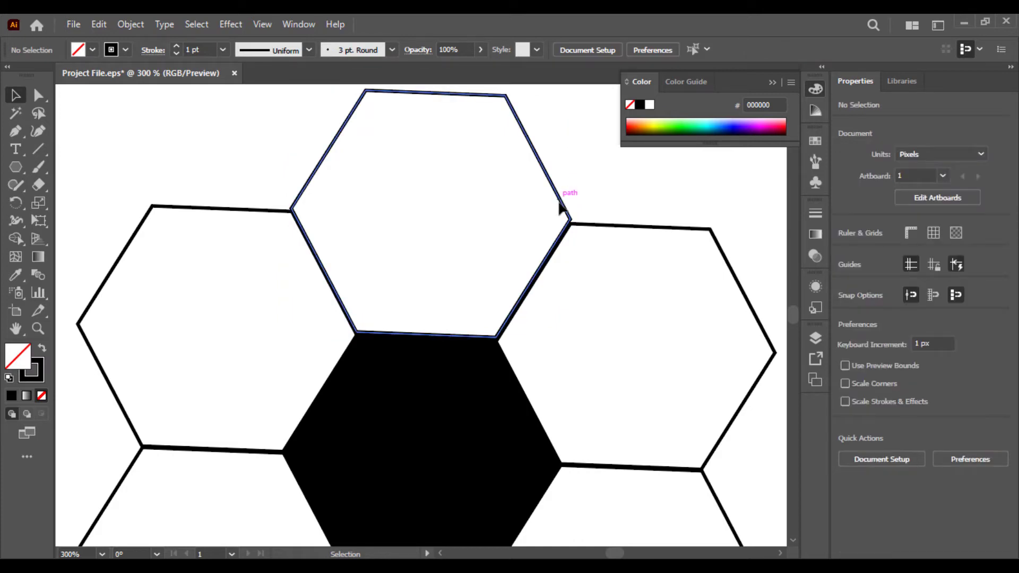
{"action": "left_click_drag", "start_coordinate": [560, 203], "coordinate": [561, 211]}
{"action": "left_click", "coordinate": [610, 173]}
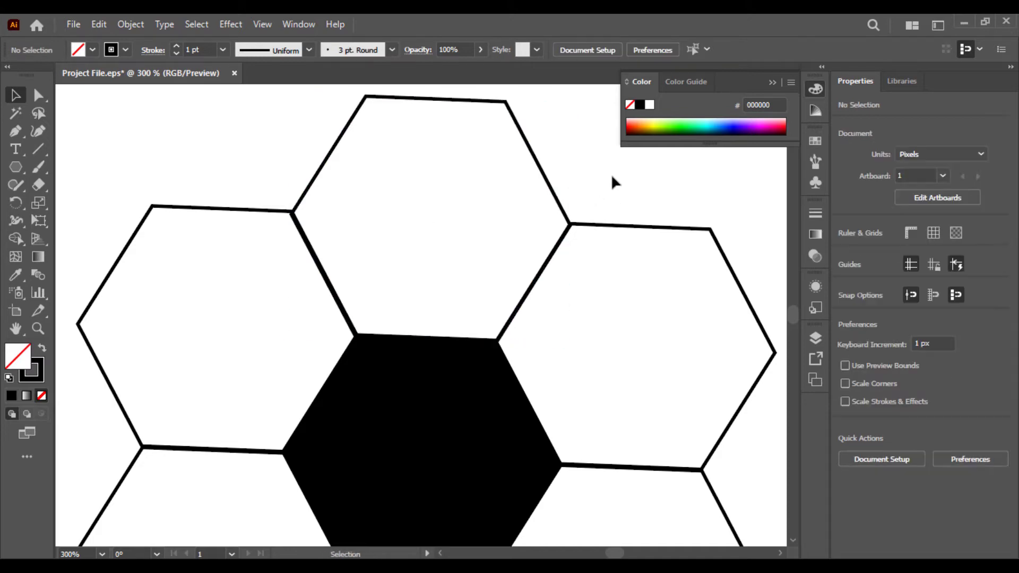
Place six black hexagon copies at the outer bottom-left, left, top, top-right and right positions
{"action": "key", "text": "ctrl+1"}
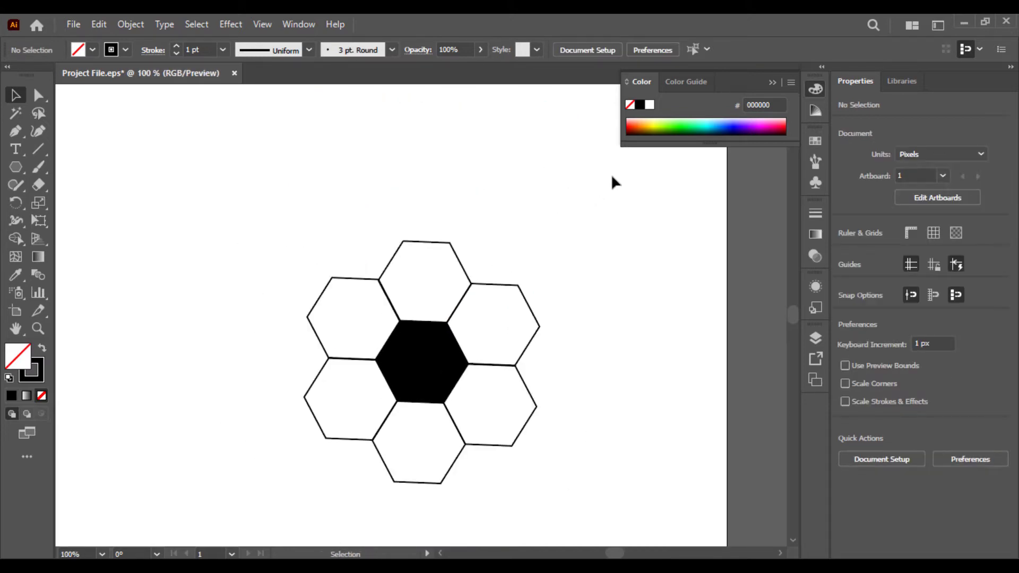
{"action": "mouse_move", "coordinate": [531, 205]}
{"action": "left_mouse_down"}
{"action": "mouse_move", "coordinate": [470, 121]}
{"action": "mouse_move", "coordinate": [478, 143]}
{"action": "left_mouse_up"}
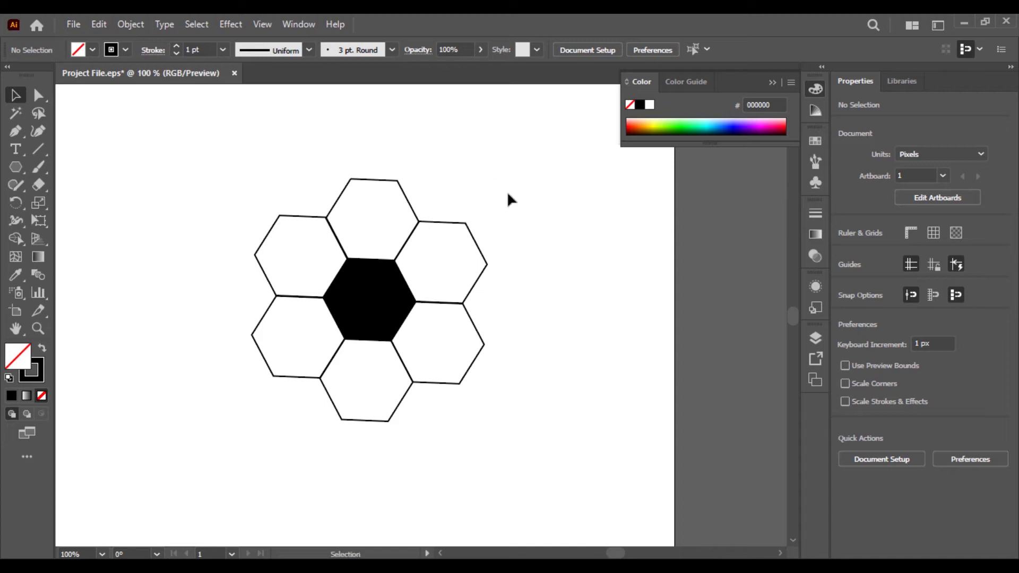
{"action": "left_click_drag", "start_coordinate": [508, 194], "coordinate": [266, 387]}
{"action": "left_click", "coordinate": [317, 415]}
{"action": "mouse_move", "coordinate": [386, 317]}
{"action": "left_mouse_down"}
{"action": "mouse_move", "coordinate": [451, 440]}
{"action": "mouse_move", "coordinate": [310, 435]}
{"action": "mouse_move", "coordinate": [239, 326]}
{"action": "mouse_move", "coordinate": [314, 167]}
{"action": "mouse_move", "coordinate": [458, 169]}
{"action": "mouse_move", "coordinate": [527, 317]}
{"action": "left_mouse_up"}
{"action": "left_click", "coordinate": [371, 468]}
{"action": "left_click", "coordinate": [228, 199]}
{"action": "left_click", "coordinate": [415, 129]}
{"action": "left_click", "coordinate": [551, 198]}
{"action": "left_click", "coordinate": [592, 391]}
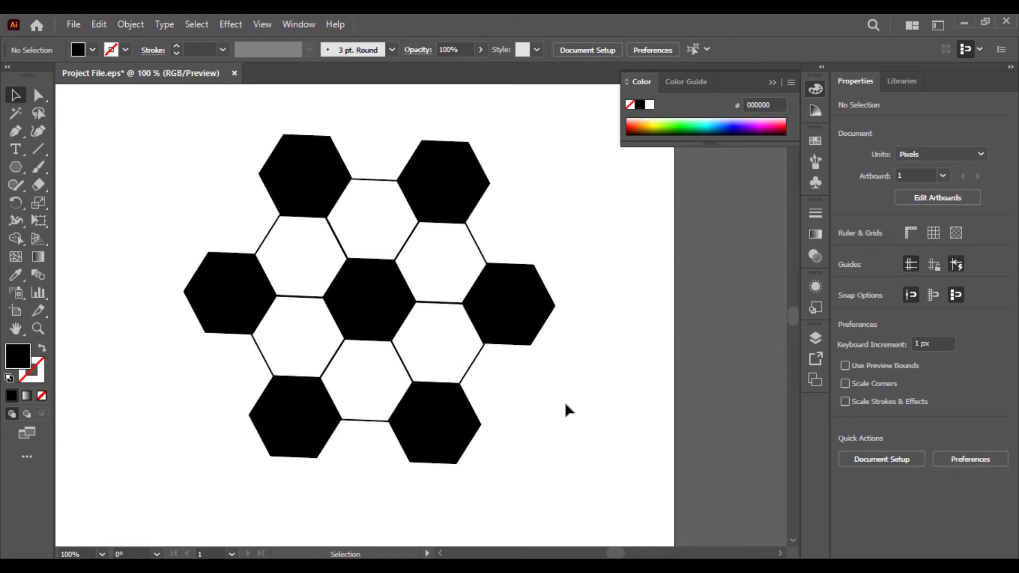
{"action": "key", "text": "ctrl+minus"}
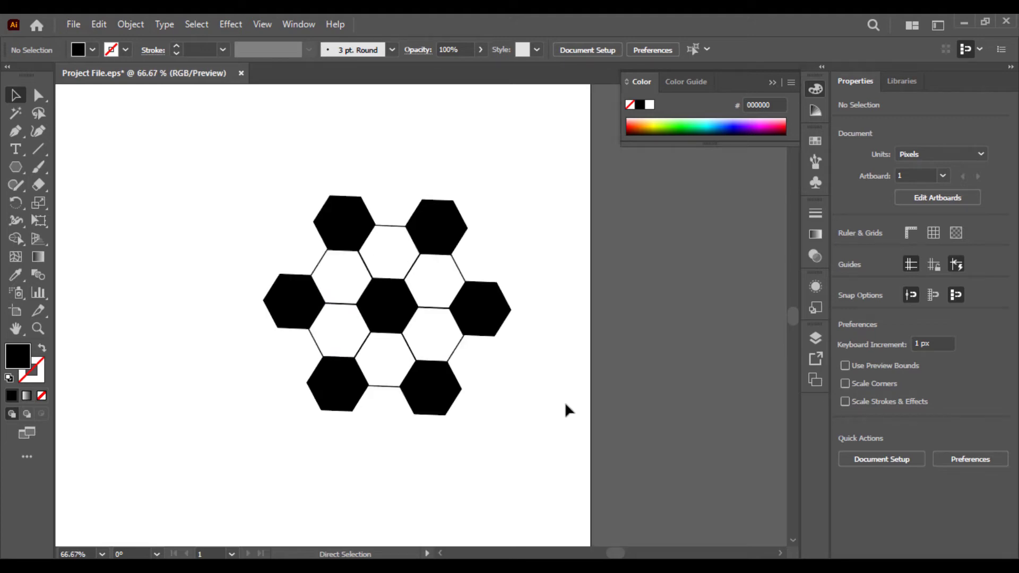
{"action": "key", "text": "ctrl+plus"}
{"action": "key", "text": "ctrl+minus"}
Draw a 238 px circle from the centre hexagon and make it an unfilled black outline
{"action": "left_click_drag", "start_coordinate": [14, 170], "coordinate": [101, 202]}
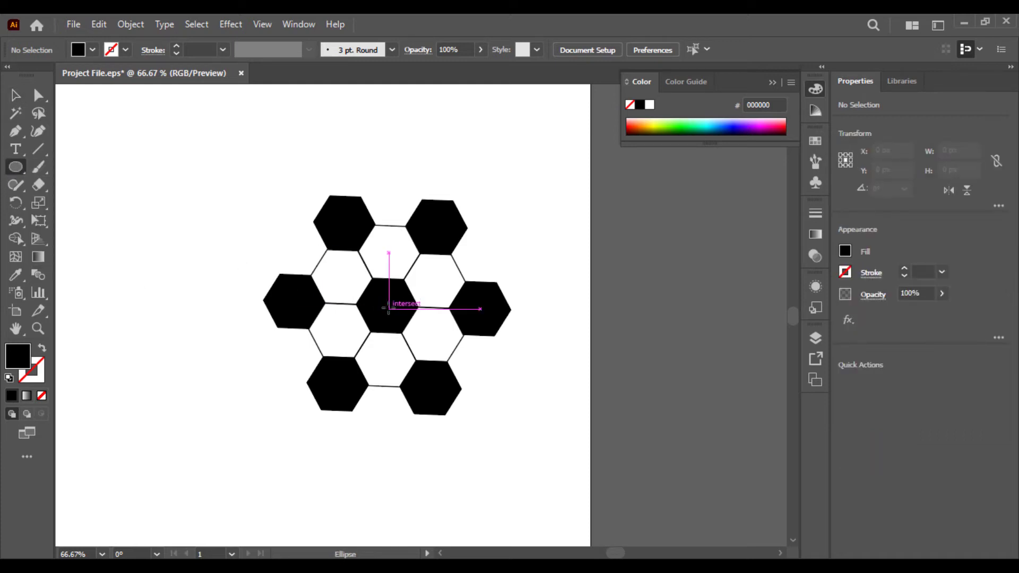
{"action": "left_click_drag", "start_coordinate": [387, 312], "coordinate": [444, 406]}
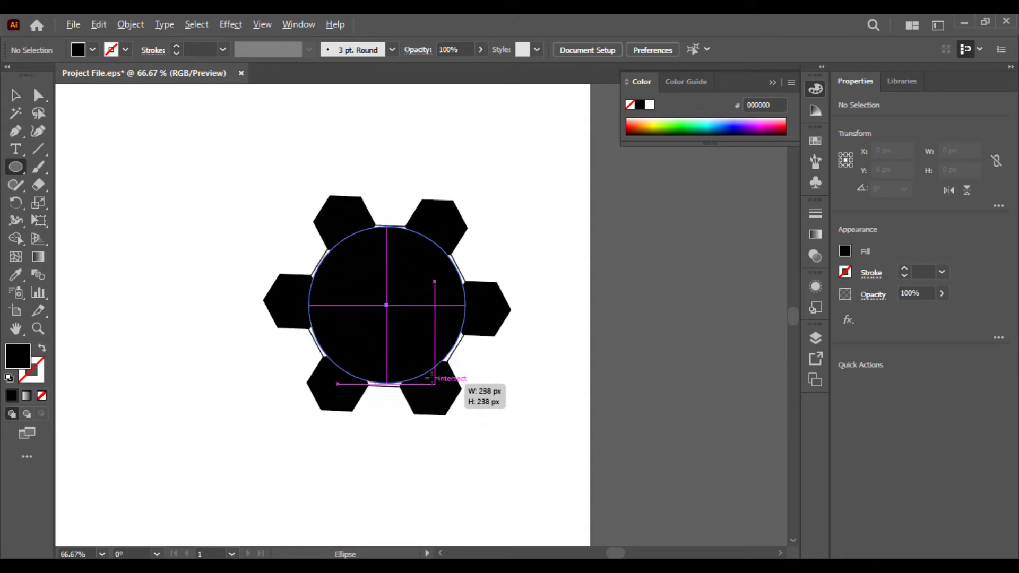
{"action": "left_click_drag", "start_coordinate": [445, 406], "coordinate": [430, 384]}
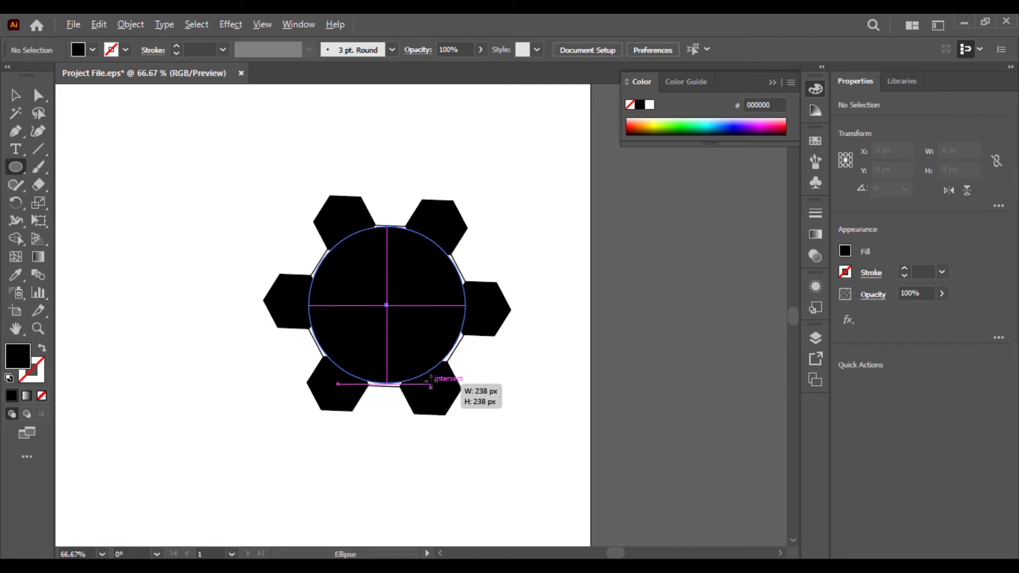
{"action": "left_click_drag", "start_coordinate": [431, 384], "coordinate": [430, 384]}
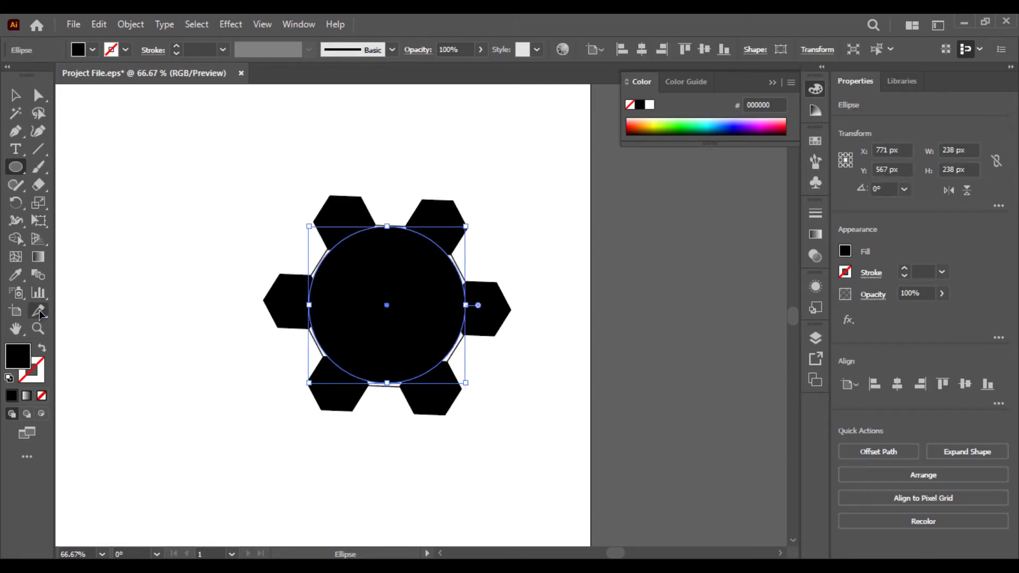
{"action": "left_click", "coordinate": [42, 352]}
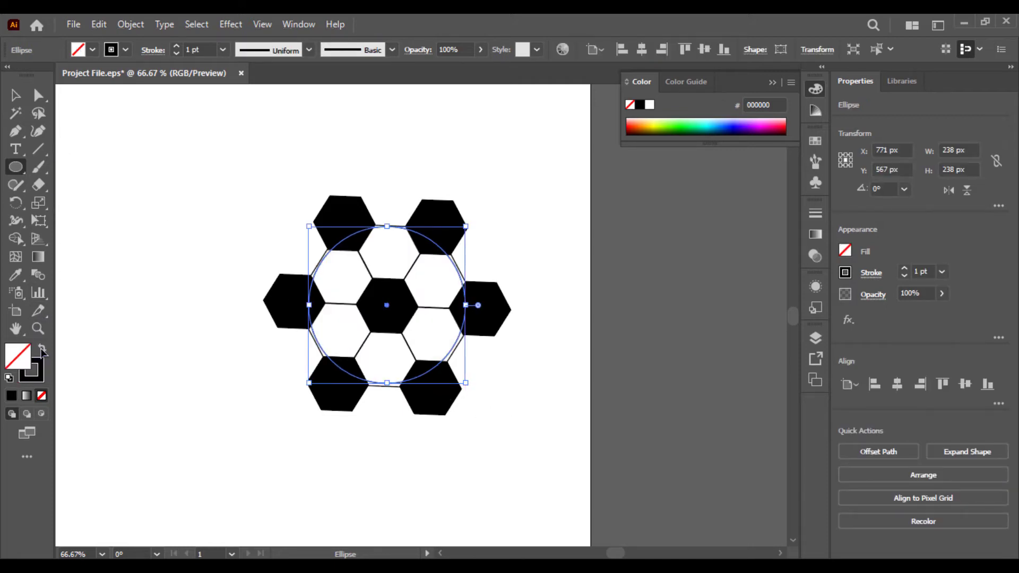
Marquee-select all the hexagons together with the circle
{"action": "key", "text": "v"}
{"action": "left_click", "coordinate": [123, 204]}
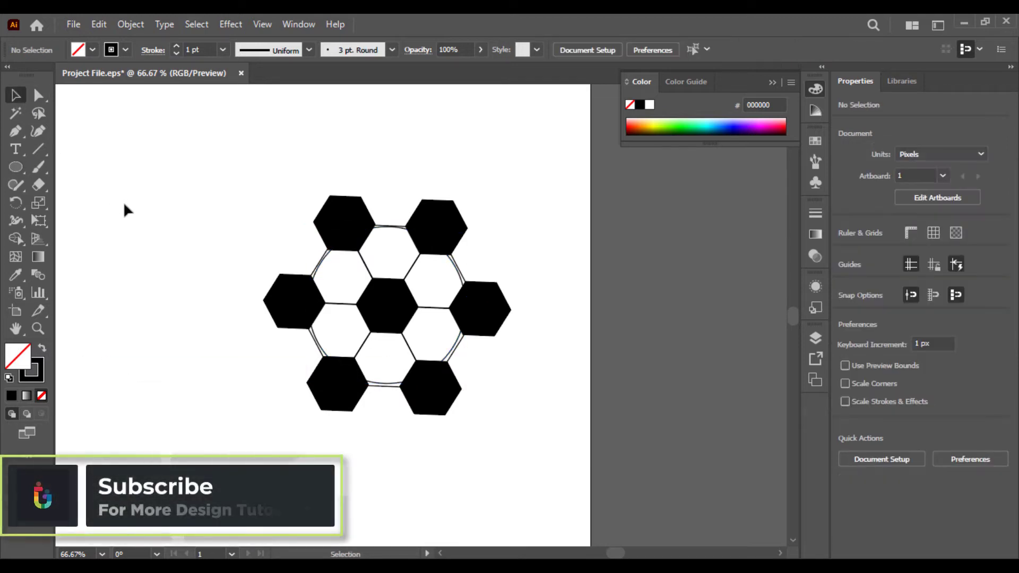
{"action": "key", "text": "ctrl+plus"}
{"action": "key", "text": "ctrl+plus"}
{"action": "key", "text": "ctrl+minus"}
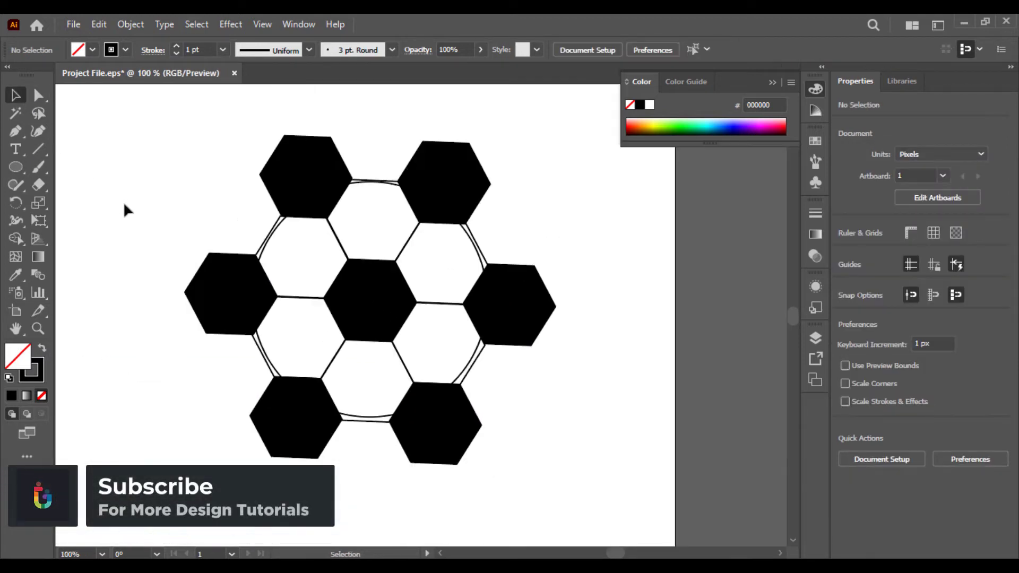
{"action": "left_click_drag", "start_coordinate": [260, 223], "coordinate": [476, 407]}
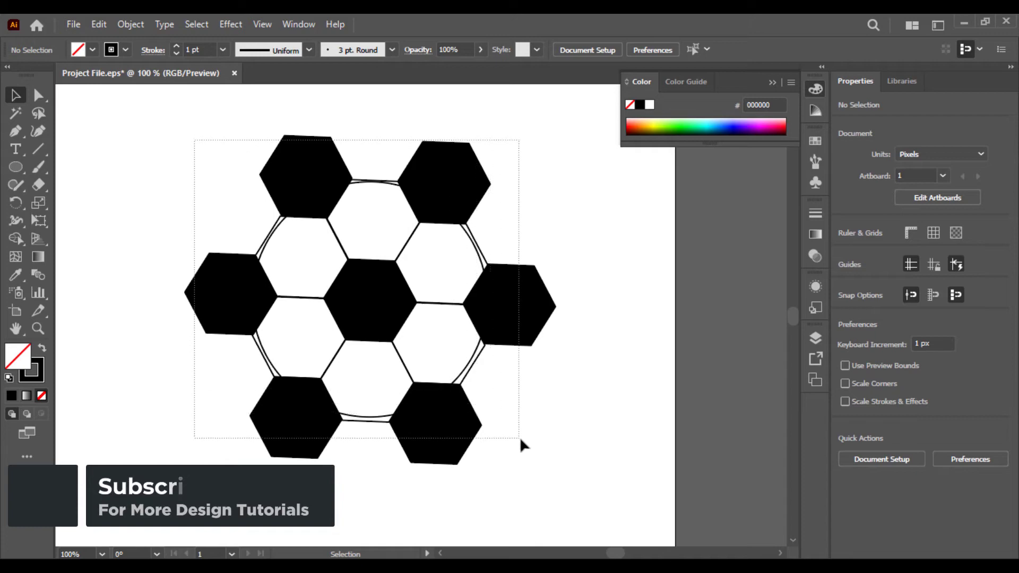
{"action": "left_click_drag", "start_coordinate": [520, 439], "coordinate": [521, 441]}
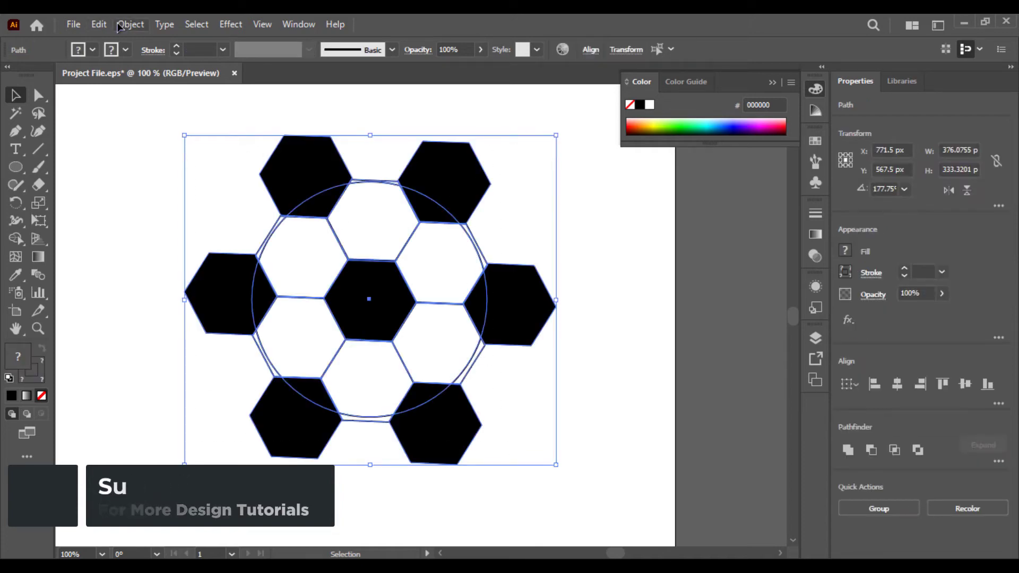
Move the circle aside and group all the hexagons
{"action": "left_click", "coordinate": [95, 307]}
{"action": "left_click_drag", "start_coordinate": [271, 361], "coordinate": [596, 408]}
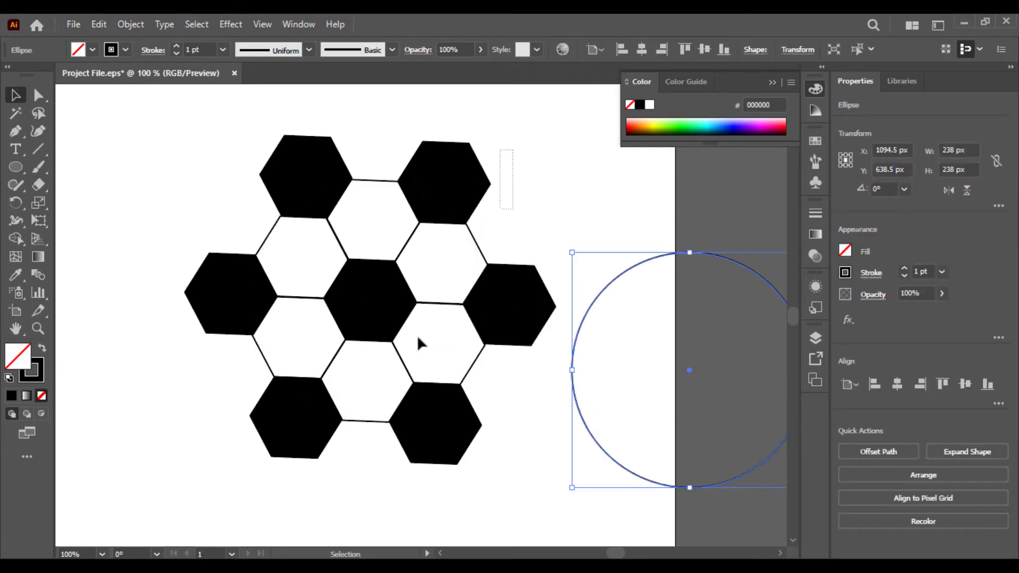
{"action": "left_click", "coordinate": [289, 448]}
{"action": "right_click", "coordinate": [321, 168]}
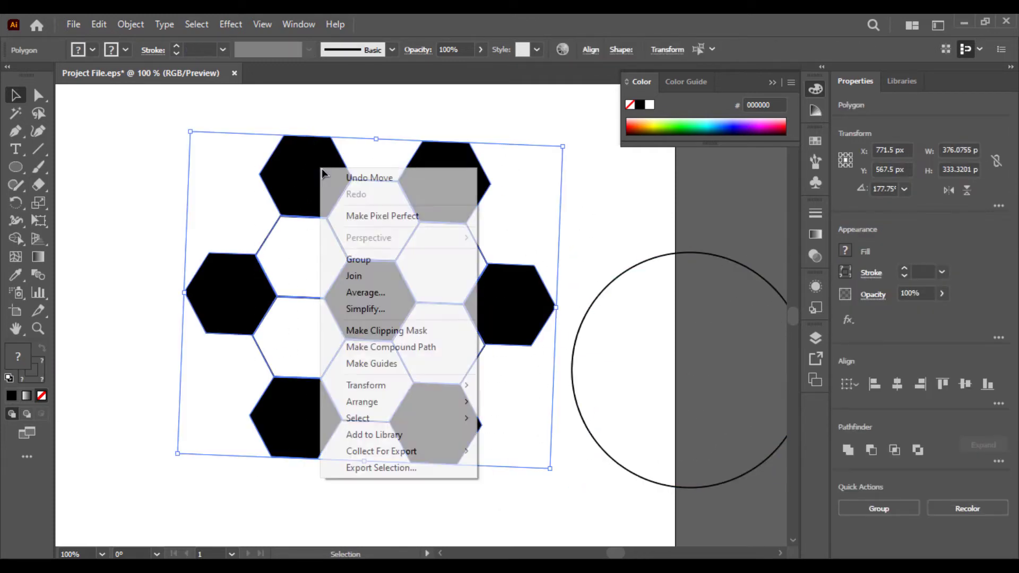
{"action": "left_click", "coordinate": [371, 259]}
{"action": "left_click", "coordinate": [499, 186]}
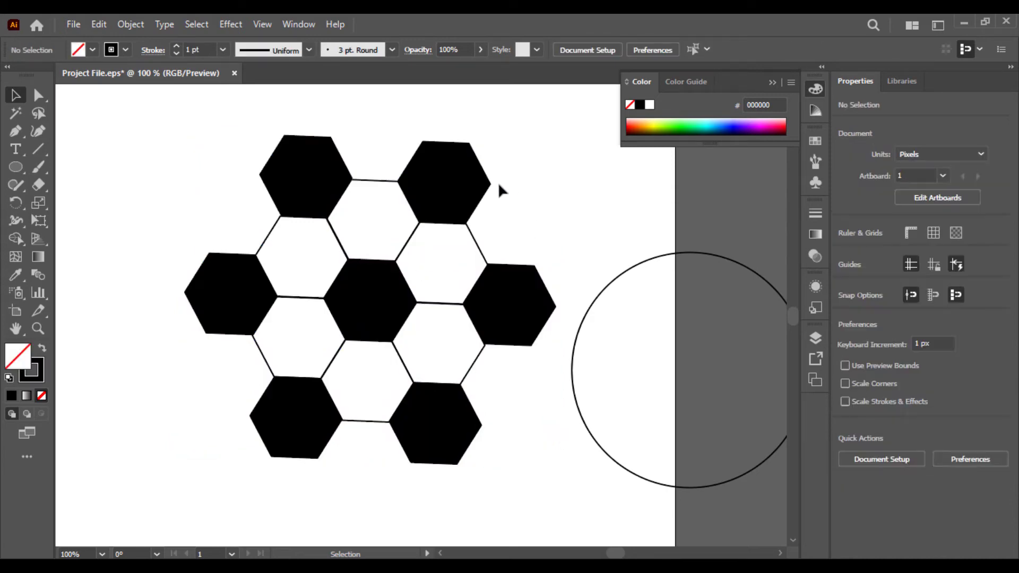
Centre the hexagon group and circle on each other horizontally and vertically, then shift them left
{"action": "left_click", "coordinate": [477, 271]}
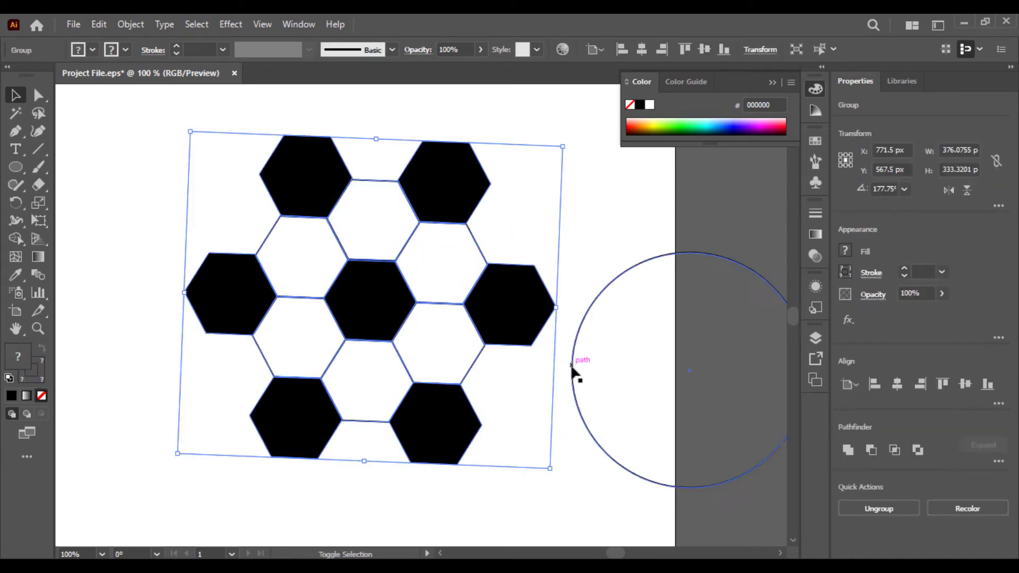
{"action": "left_click", "coordinate": [572, 367], "text": "shift"}
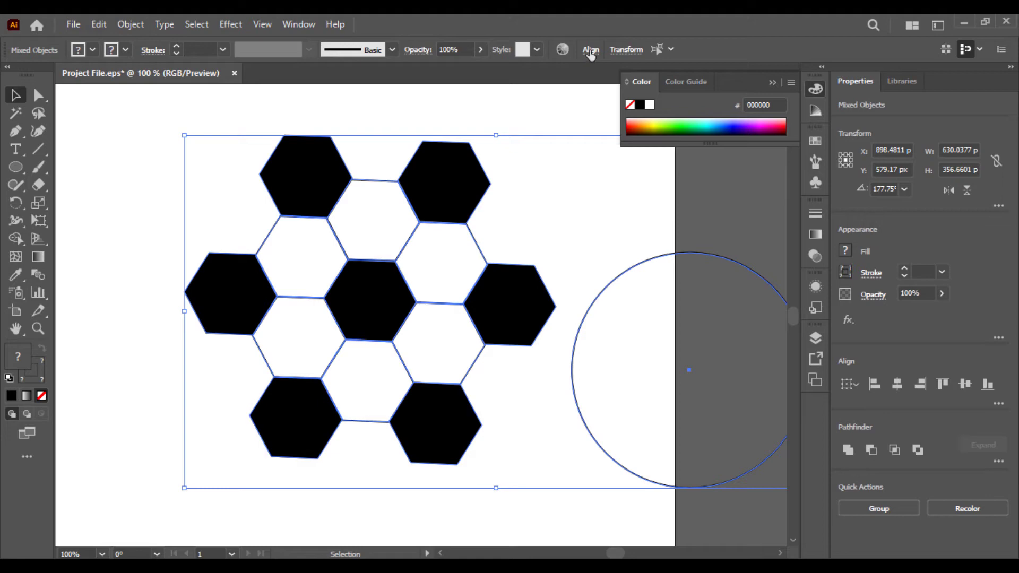
{"action": "left_click", "coordinate": [590, 49]}
{"action": "left_click", "coordinate": [459, 91]}
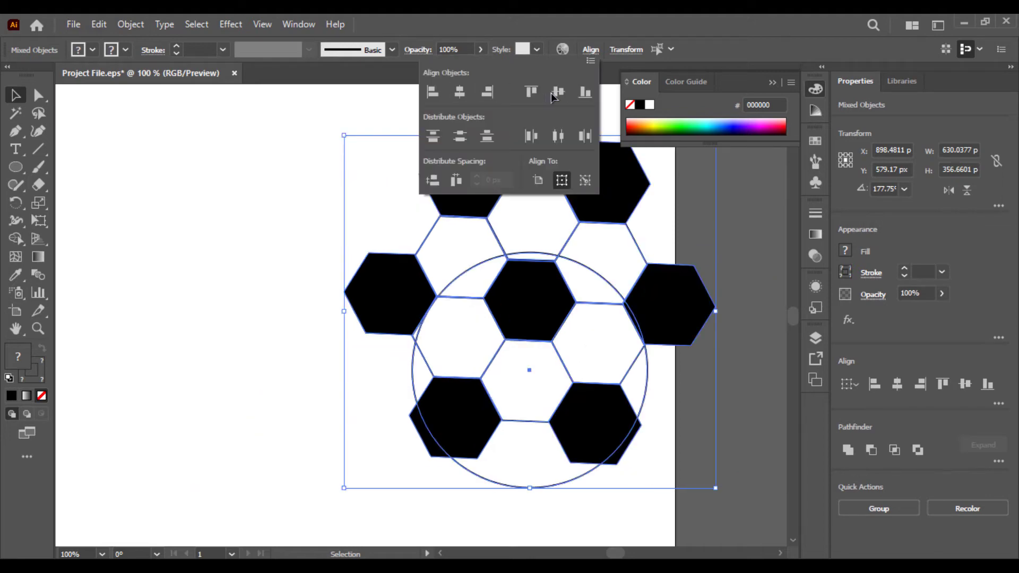
{"action": "left_click", "coordinate": [554, 93]}
{"action": "left_click", "coordinate": [616, 228]}
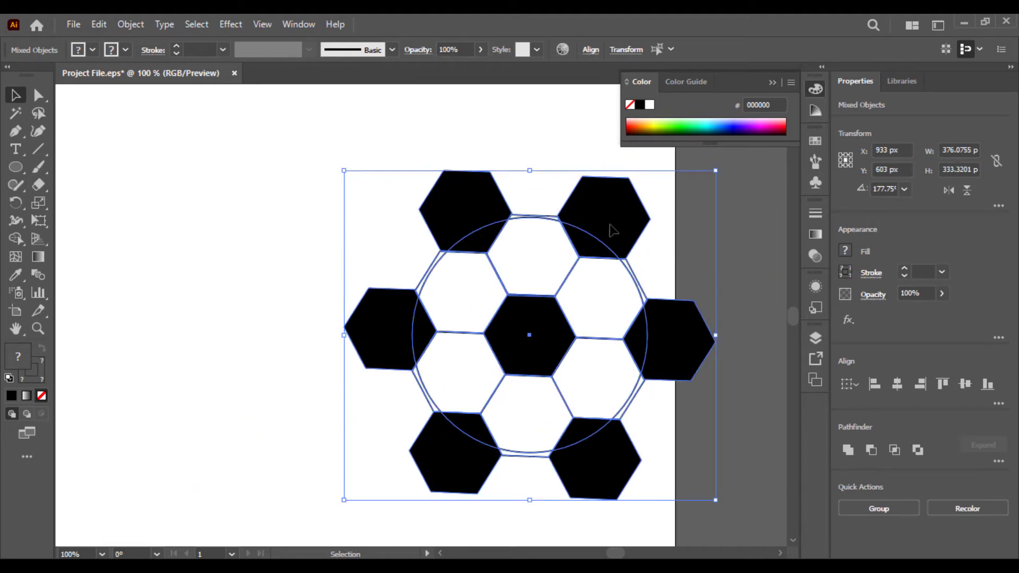
{"action": "left_click_drag", "start_coordinate": [609, 227], "coordinate": [441, 232]}
{"action": "left_click", "coordinate": [594, 246]}
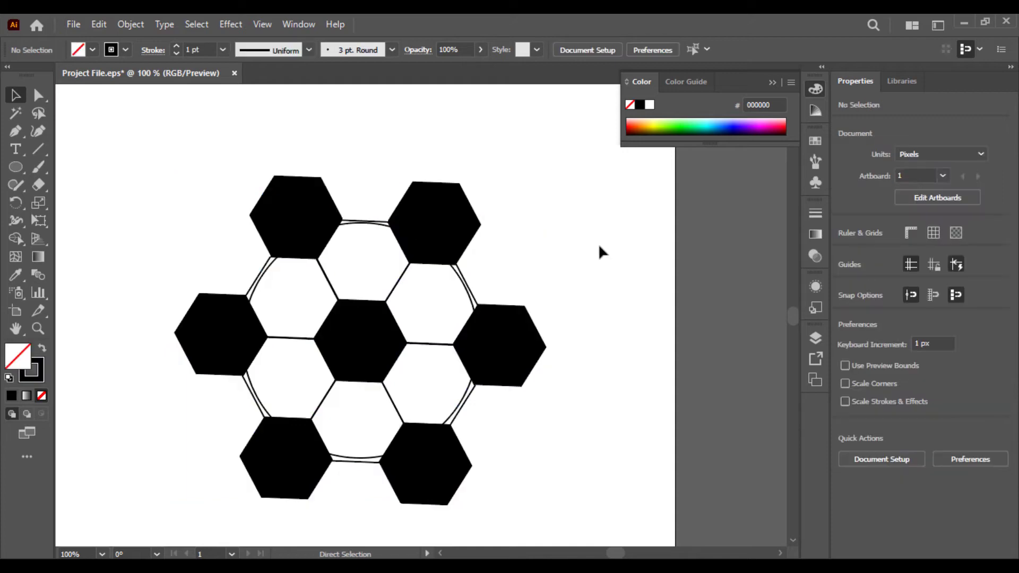
Nudge the hexagon group up two steps inside the circle
{"action": "key", "text": "ctrl+plus"}
{"action": "key", "text": "ctrl+plus"}
{"action": "mouse_move", "coordinate": [348, 225]}
{"action": "left_mouse_down"}
{"action": "mouse_move", "coordinate": [434, 312]}
{"action": "mouse_move", "coordinate": [409, 128]}
{"action": "mouse_move", "coordinate": [413, 179]}
{"action": "mouse_move", "coordinate": [462, 243]}
{"action": "mouse_move", "coordinate": [482, 342]}
{"action": "mouse_move", "coordinate": [482, 297]}
{"action": "mouse_move", "coordinate": [476, 316]}
{"action": "left_mouse_up"}
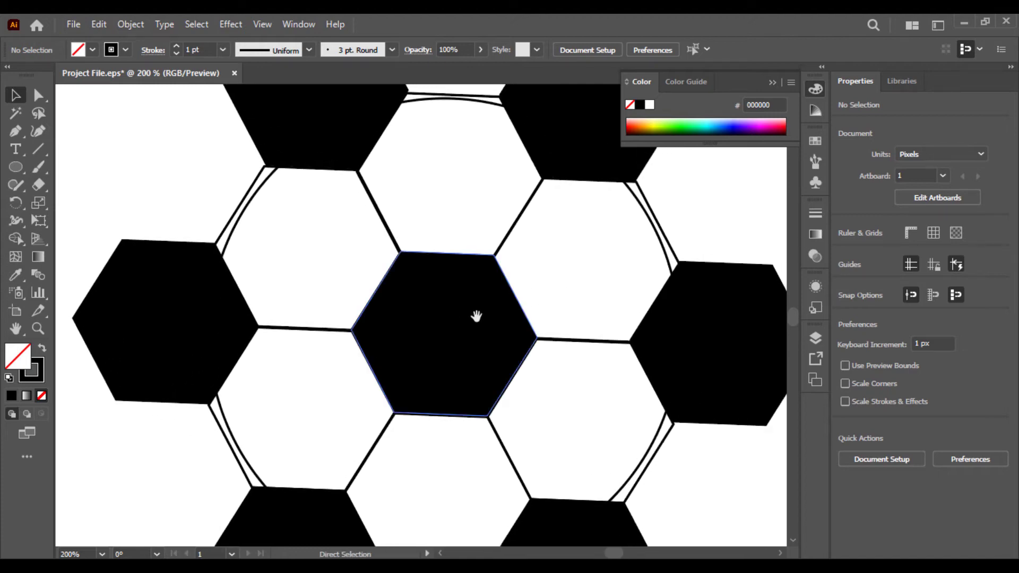
{"action": "key", "text": "ctrl+minus"}
{"action": "left_click", "coordinate": [523, 510]}
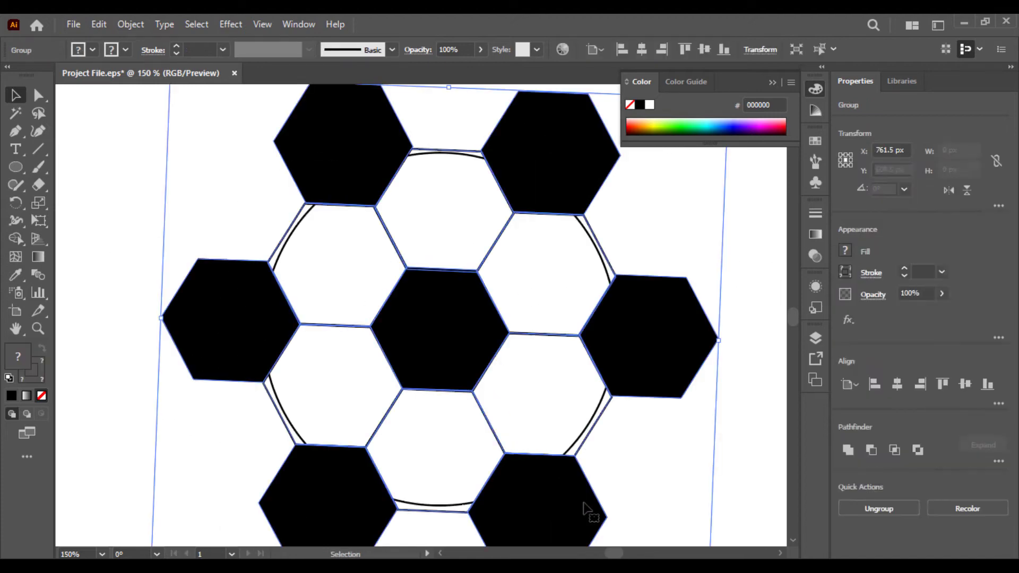
{"action": "key", "text": "Up"}
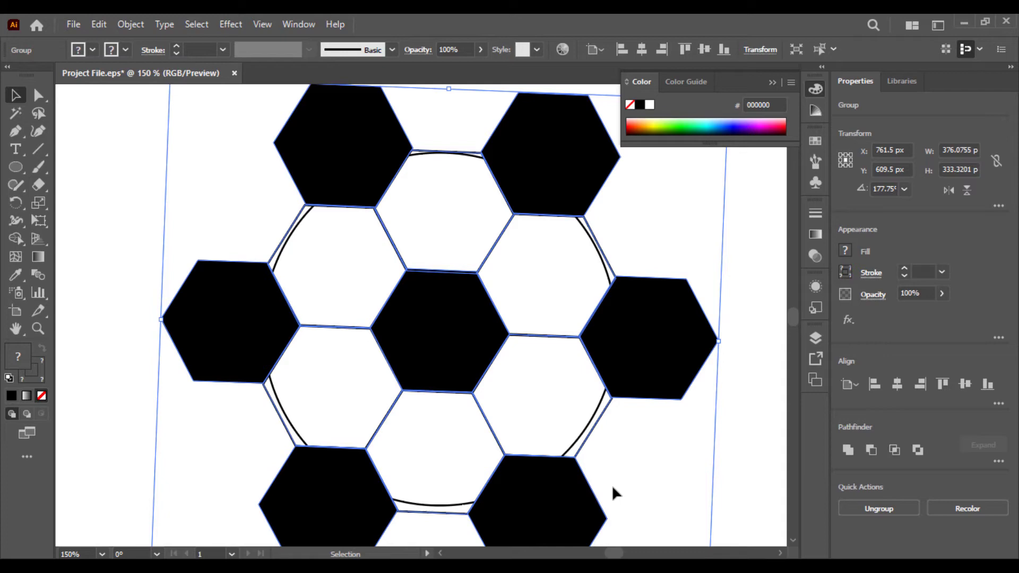
{"action": "key", "text": "Up"}
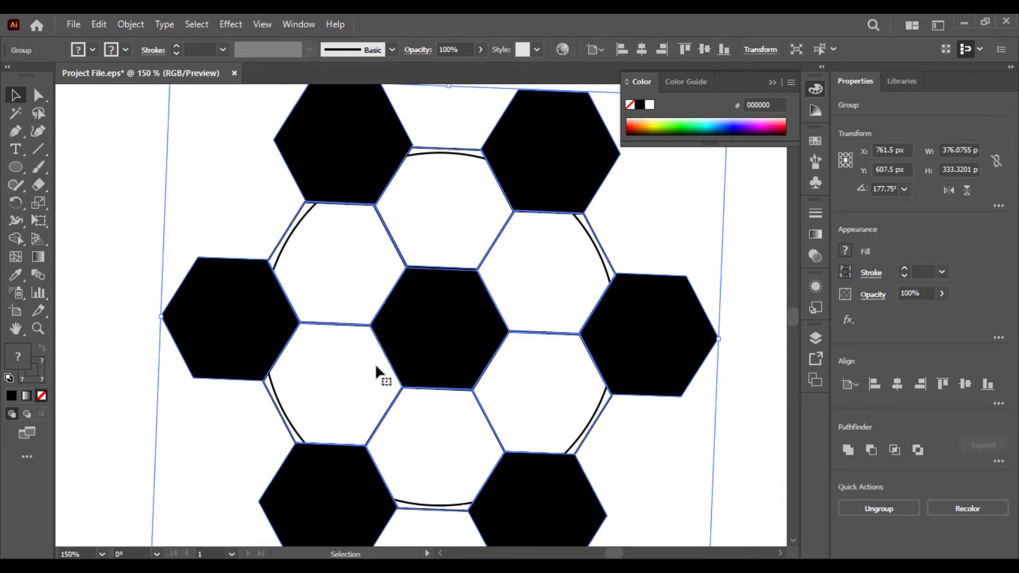
{"action": "left_click", "coordinate": [106, 188]}
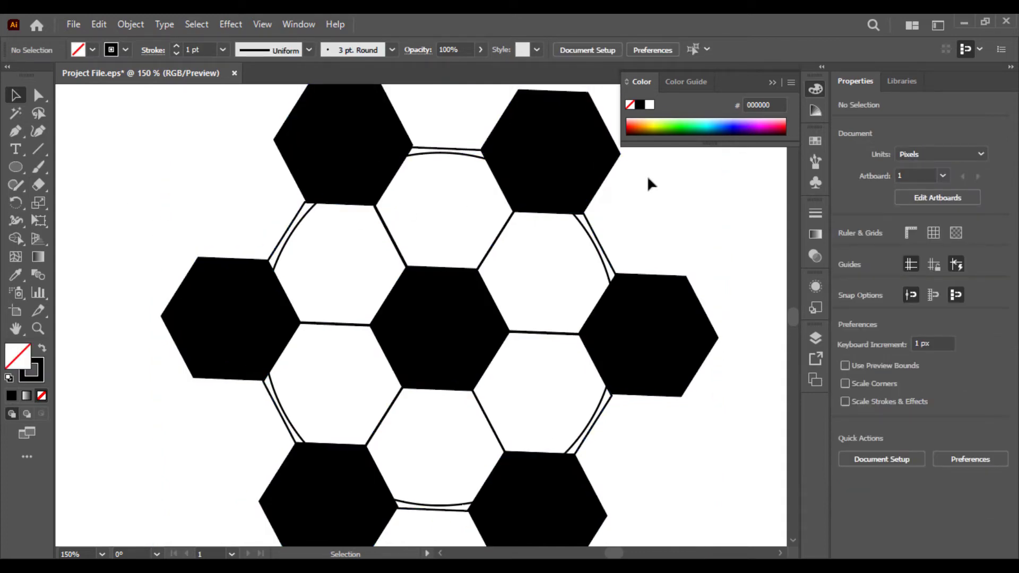
Expand the selected hexagons and circle with both Fill and Stroke checked
{"action": "mouse_move", "coordinate": [665, 184]}
{"action": "left_mouse_down"}
{"action": "mouse_move", "coordinate": [480, 336]}
{"action": "mouse_move", "coordinate": [225, 476]}
{"action": "left_mouse_up"}
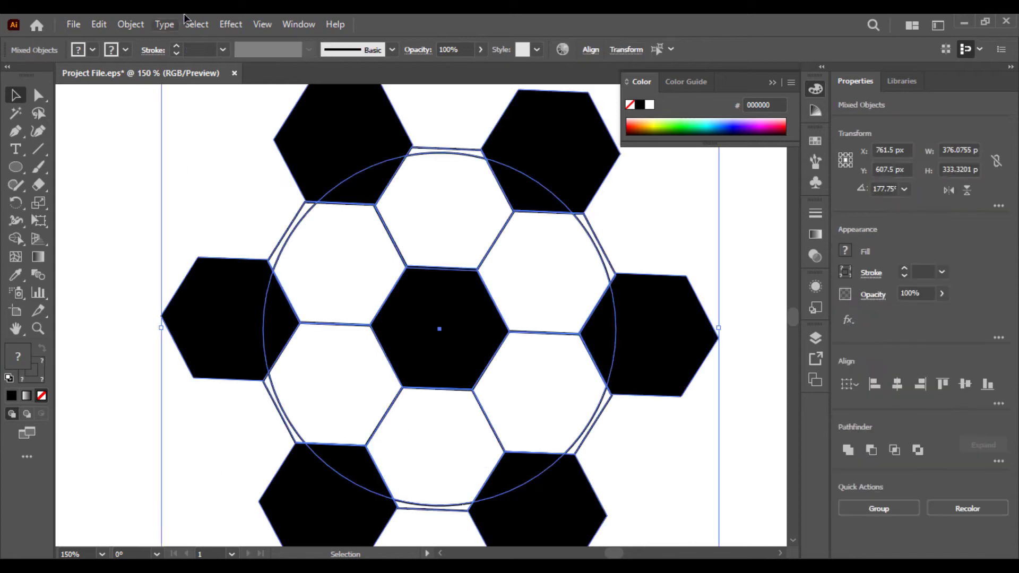
{"action": "left_click", "coordinate": [130, 24]}
{"action": "left_click", "coordinate": [211, 196]}
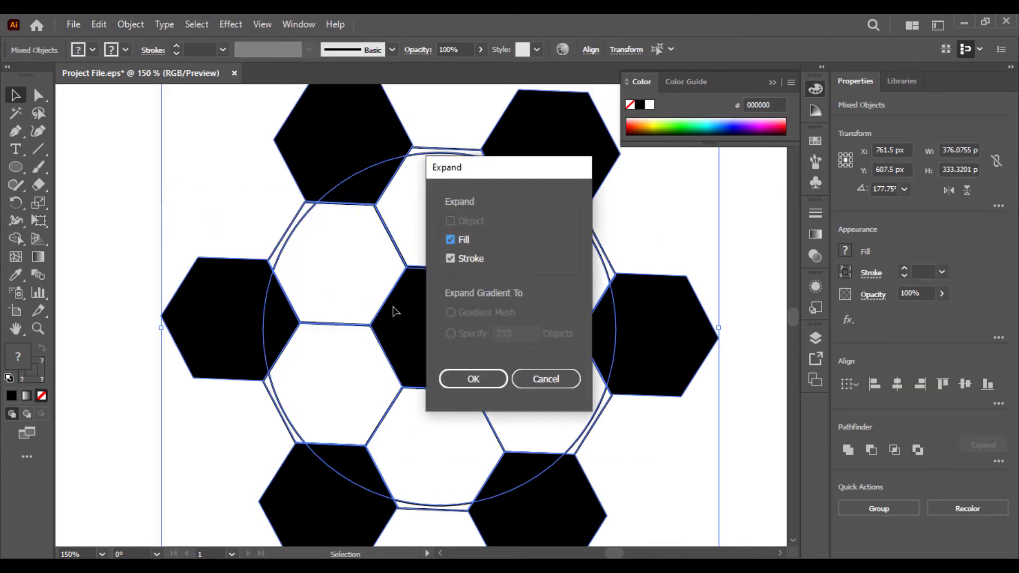
{"action": "left_click", "coordinate": [483, 379]}
{"action": "left_click", "coordinate": [111, 281]}
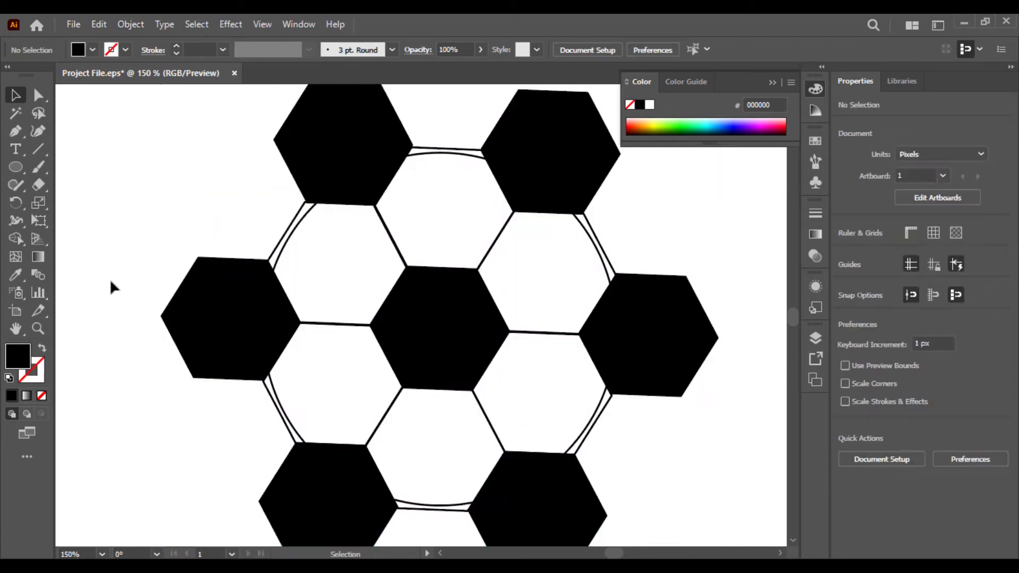
{"action": "left_click", "coordinate": [16, 238]}
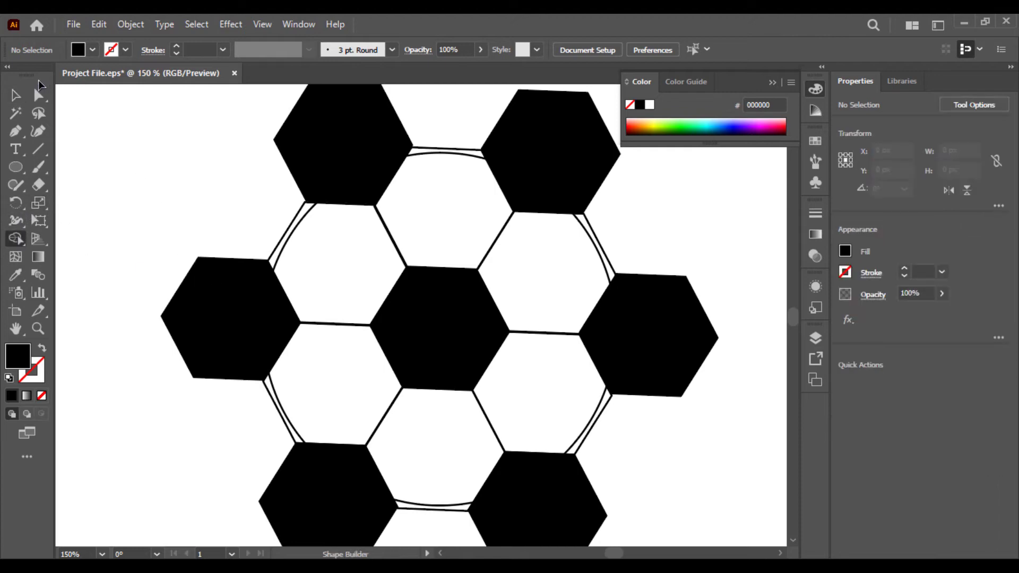
With the Shape Builder, delete the left, top and right hexagon parts outside the circle
{"action": "key", "text": "v"}
{"action": "left_click_drag", "start_coordinate": [166, 130], "coordinate": [685, 531]}
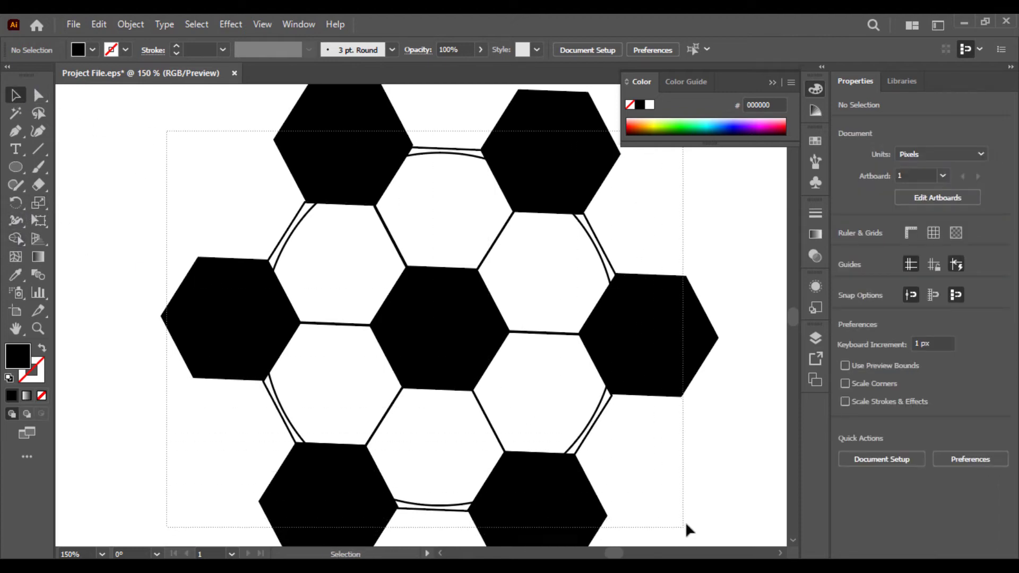
{"action": "left_click", "coordinate": [15, 238]}
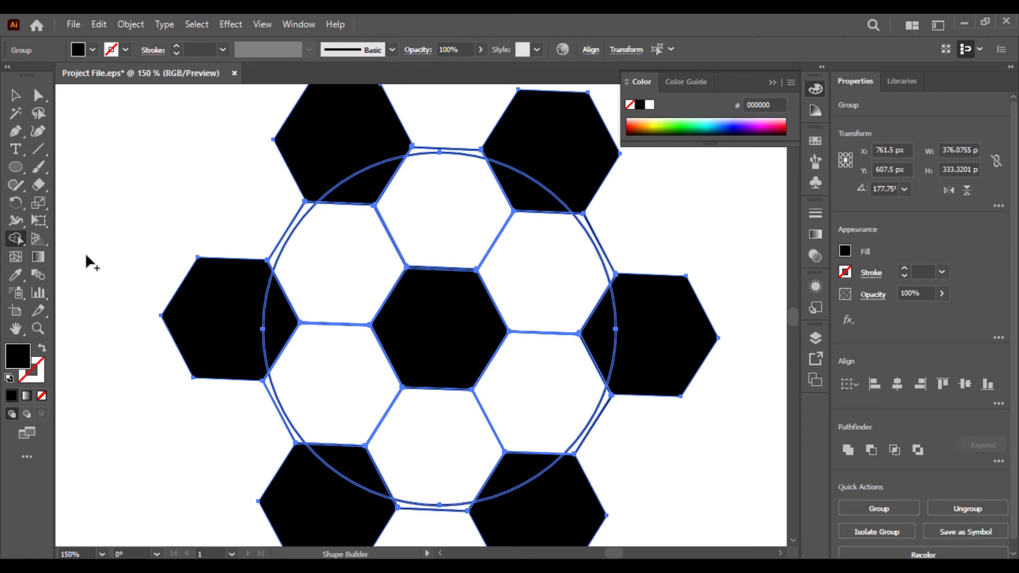
{"action": "left_click", "coordinate": [230, 312], "text": "alt"}
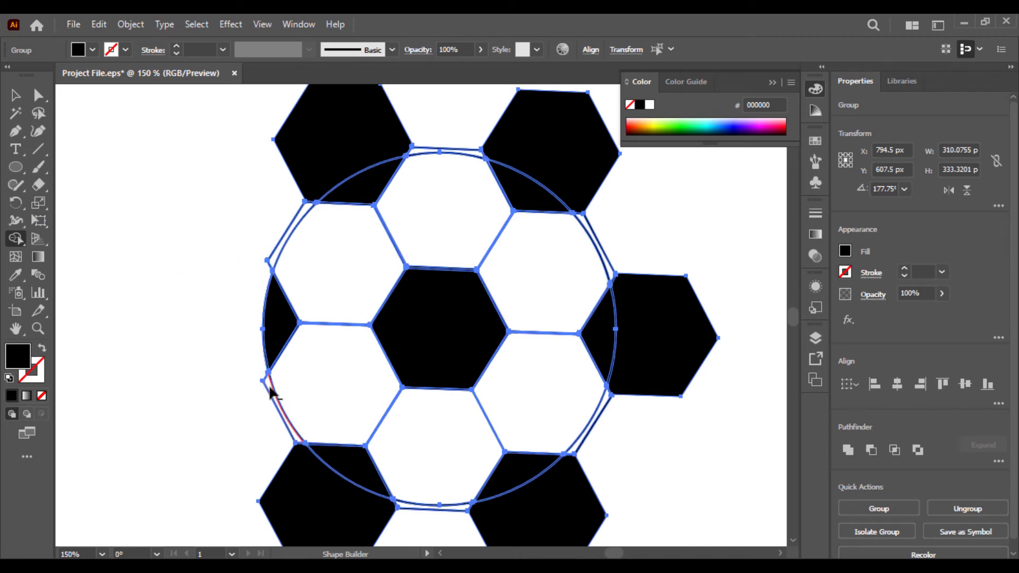
{"action": "left_click_drag", "start_coordinate": [229, 422], "coordinate": [220, 428]}
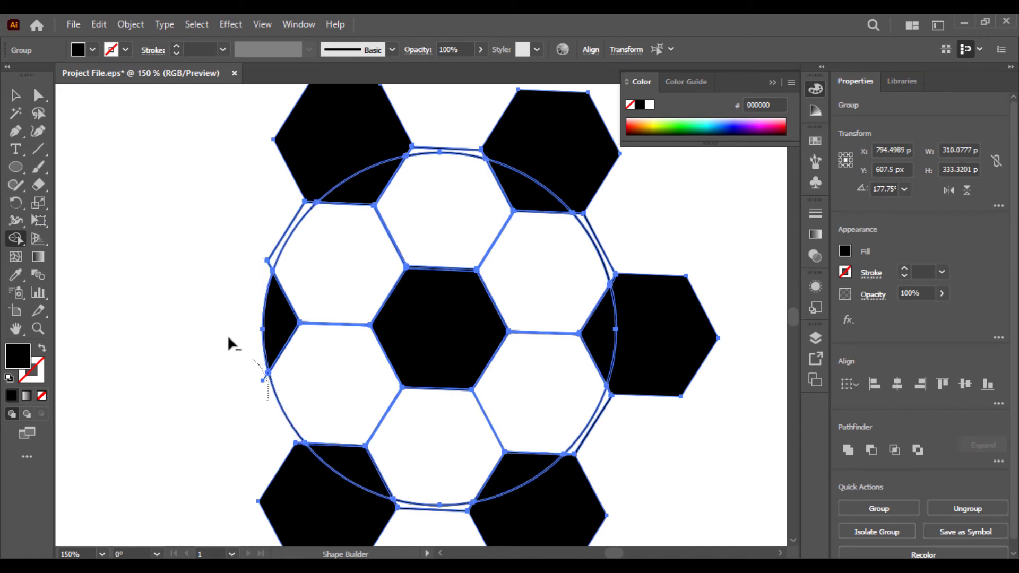
{"action": "left_click_drag", "start_coordinate": [264, 273], "coordinate": [326, 161]}
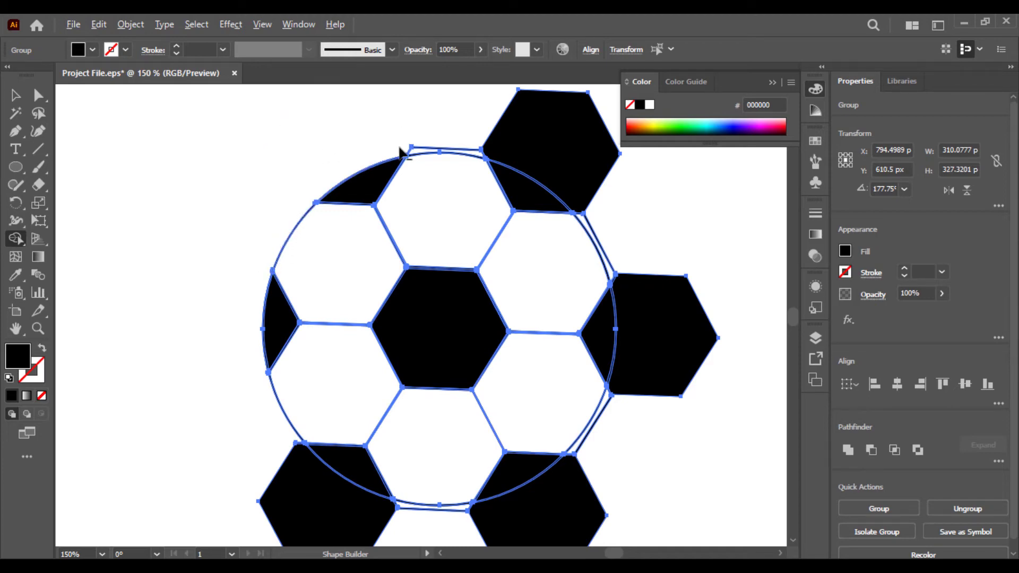
{"action": "left_click_drag", "start_coordinate": [466, 151], "coordinate": [489, 156]}
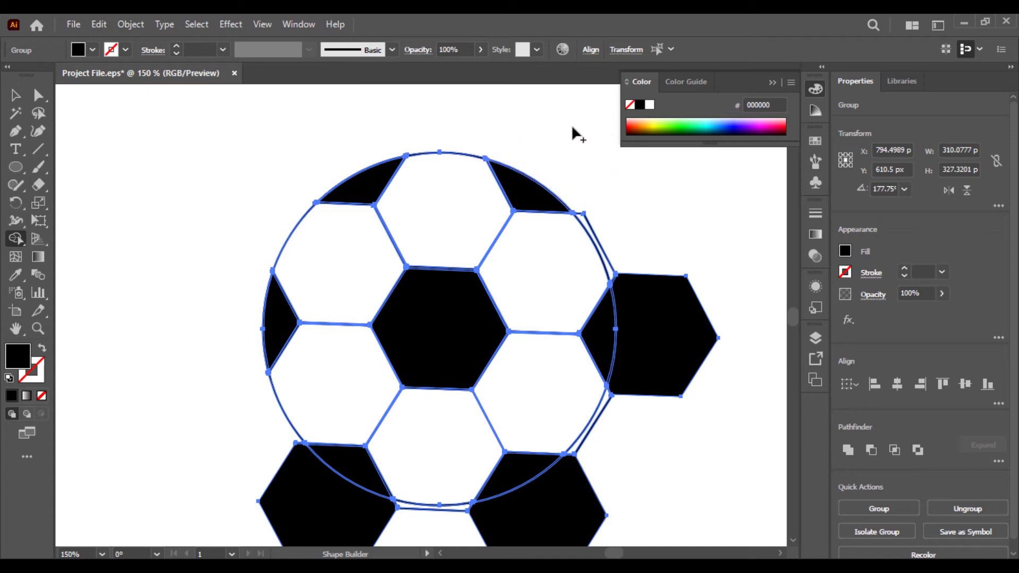
{"action": "left_click", "coordinate": [588, 224], "text": "alt"}
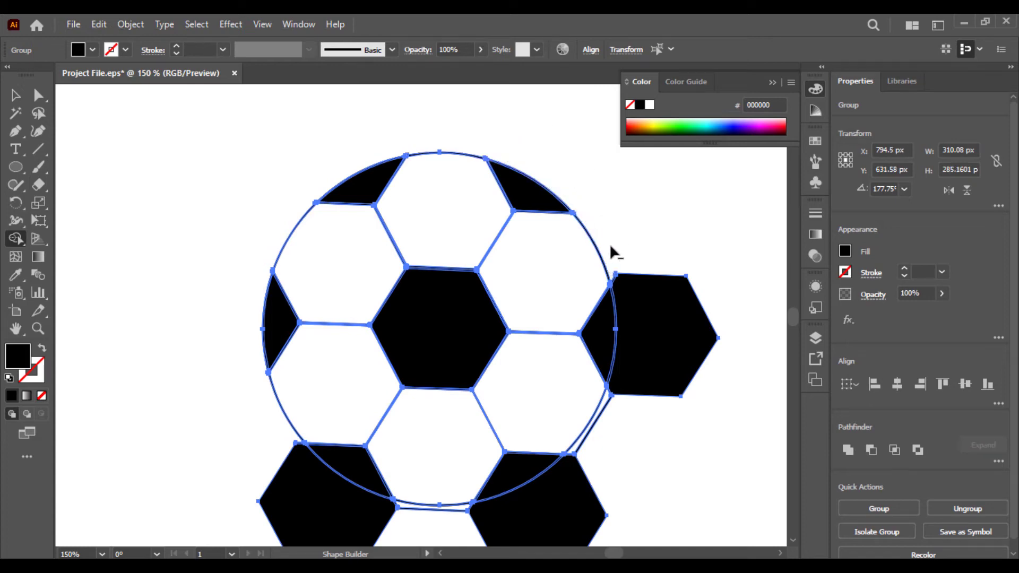
{"action": "left_click_drag", "start_coordinate": [612, 260], "coordinate": [626, 284]}
{"action": "left_click_drag", "start_coordinate": [666, 351], "coordinate": [650, 304]}
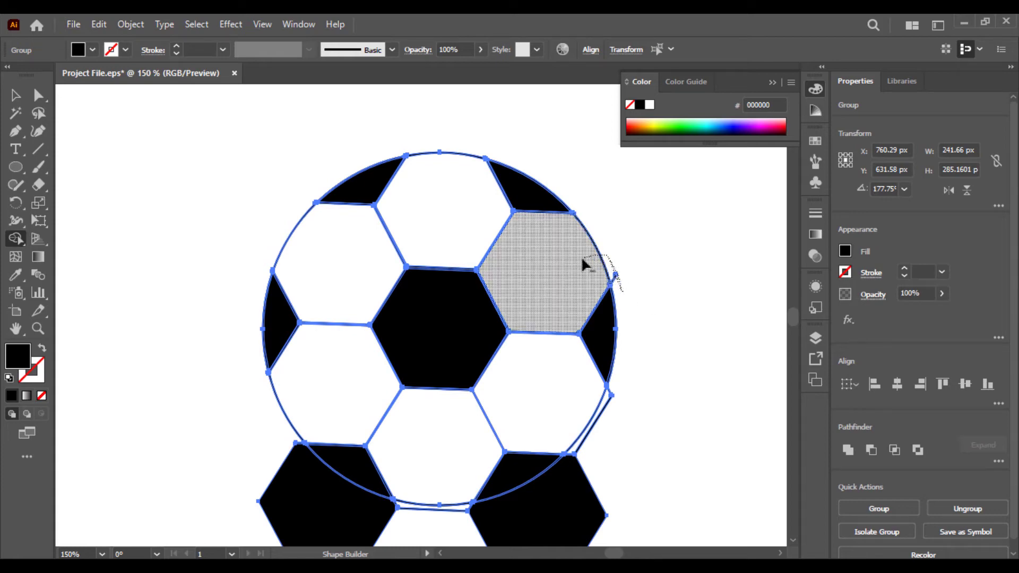
Remove the lower-right and bottom hexagon parts and slivers past the circle edge
{"action": "left_click_drag", "start_coordinate": [610, 261], "coordinate": [584, 265]}
{"action": "key", "text": "ctrl+z"}
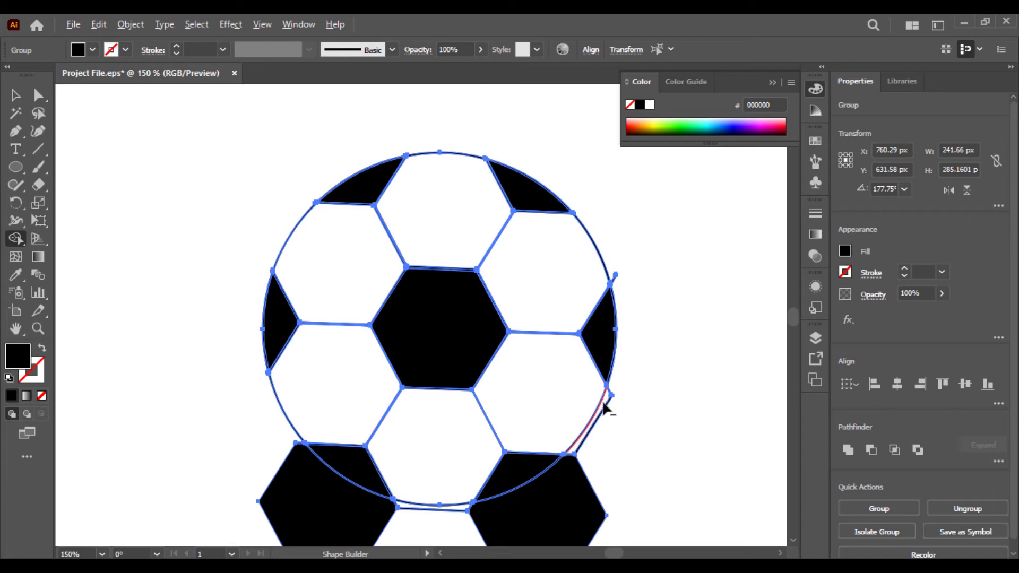
{"action": "left_click_drag", "start_coordinate": [603, 404], "coordinate": [661, 430]}
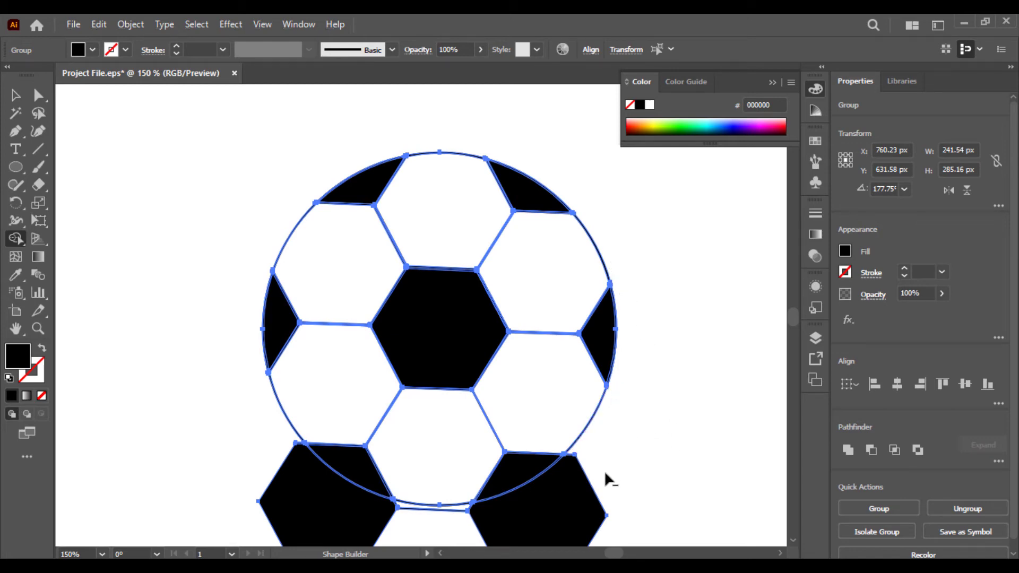
{"action": "left_click", "coordinate": [550, 515], "text": "alt"}
{"action": "left_click", "coordinate": [576, 454], "text": "alt"}
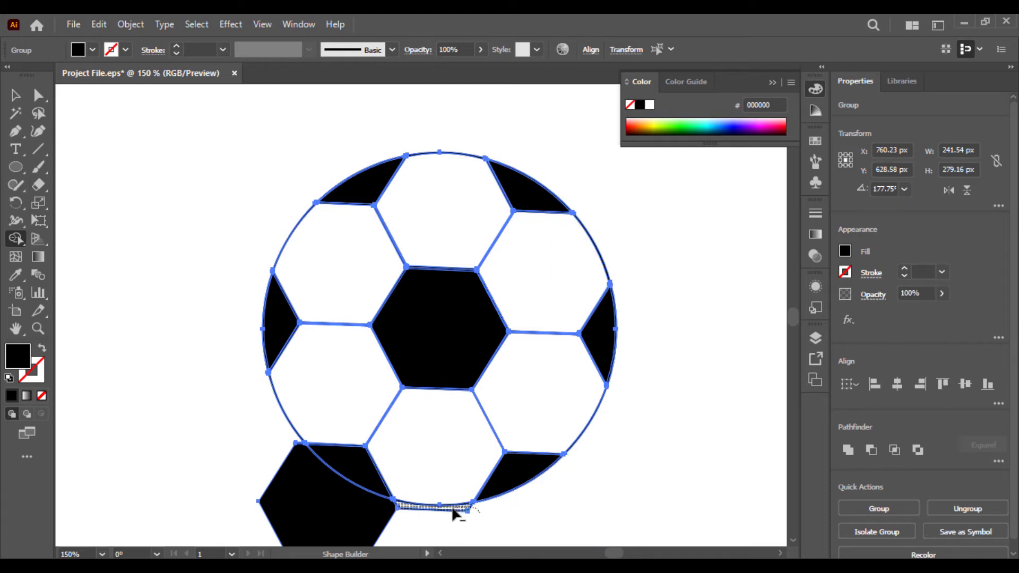
{"action": "left_click", "coordinate": [319, 516], "text": "alt"}
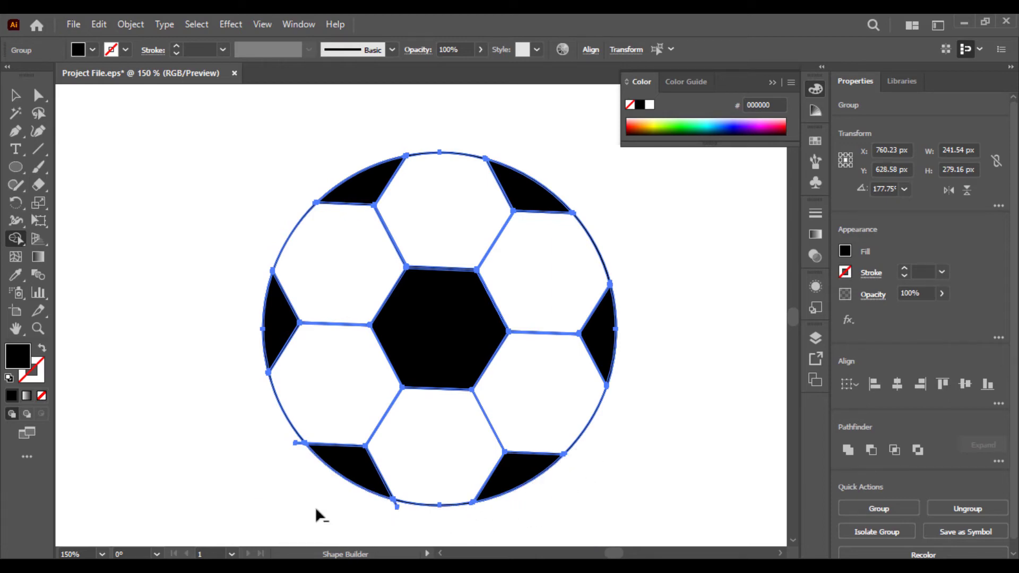
{"action": "left_click", "coordinate": [394, 504], "text": "alt"}
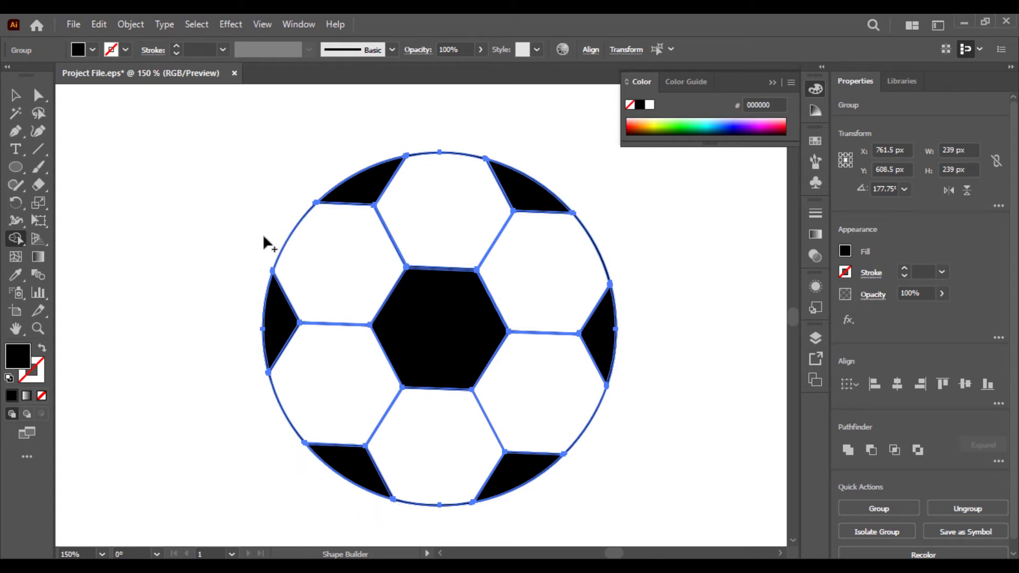
Delete the left, bottom, right and top white hexagon panels, then select the remaining ball
{"action": "left_click", "coordinate": [294, 229], "text": "alt"}
{"action": "left_click_drag", "start_coordinate": [307, 336], "coordinate": [246, 432]}
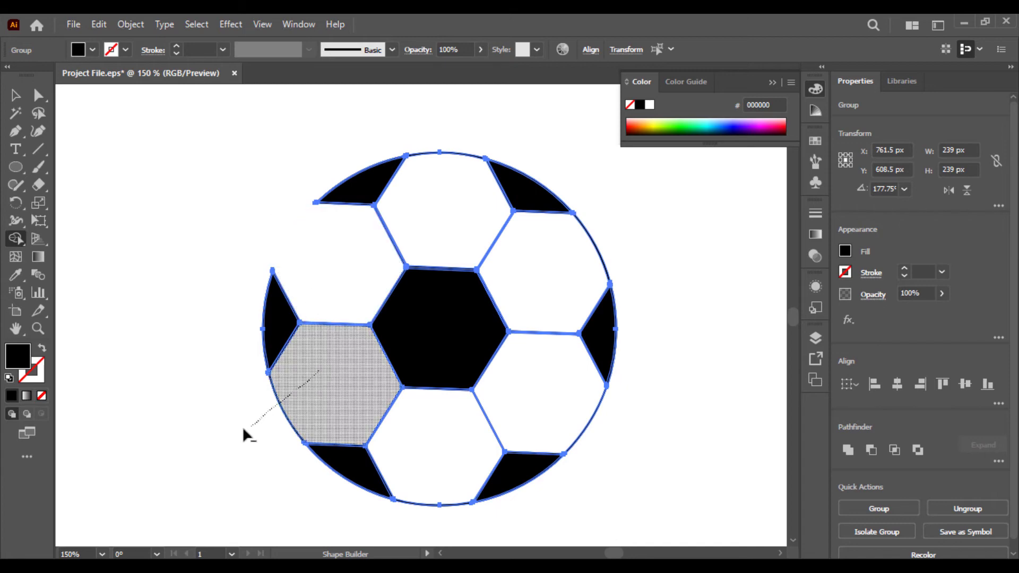
{"action": "left_click_drag", "start_coordinate": [432, 464], "coordinate": [438, 514]}
{"action": "left_click_drag", "start_coordinate": [518, 449], "coordinate": [657, 438]}
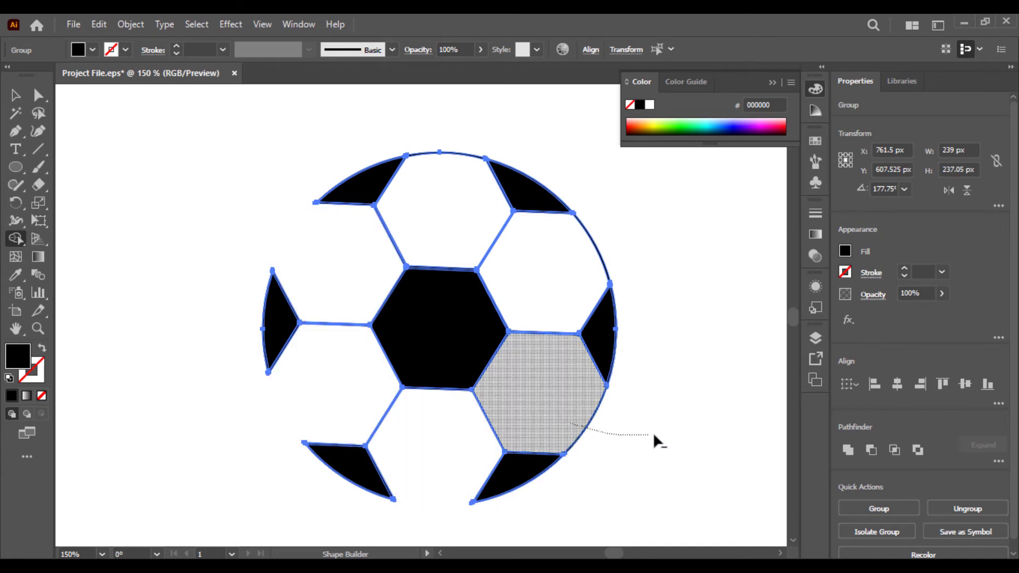
{"action": "left_click", "coordinate": [592, 273], "text": "alt"}
{"action": "left_click", "coordinate": [465, 207], "text": "alt"}
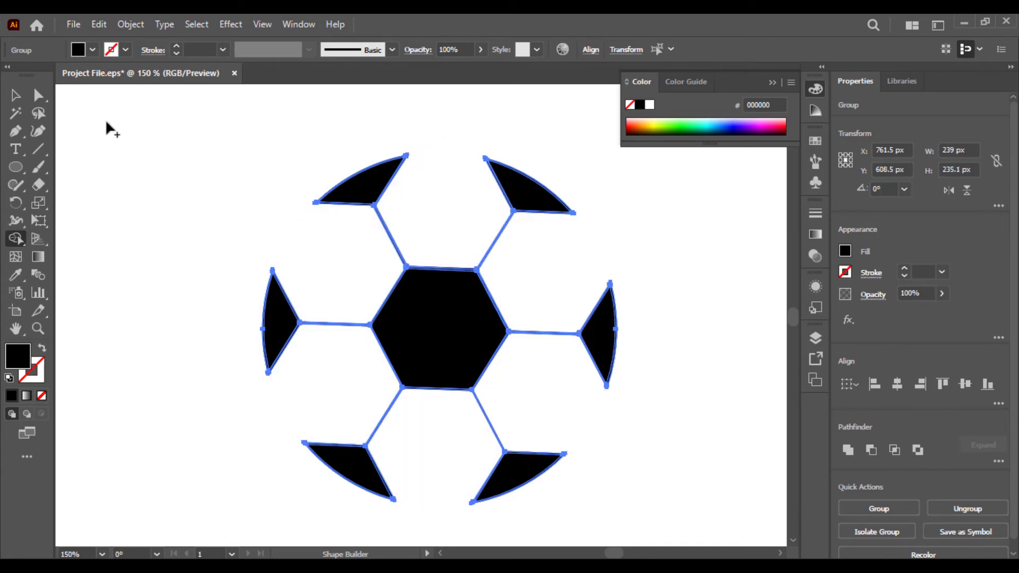
{"action": "left_click", "coordinate": [15, 95]}
{"action": "left_click", "coordinate": [146, 167]}
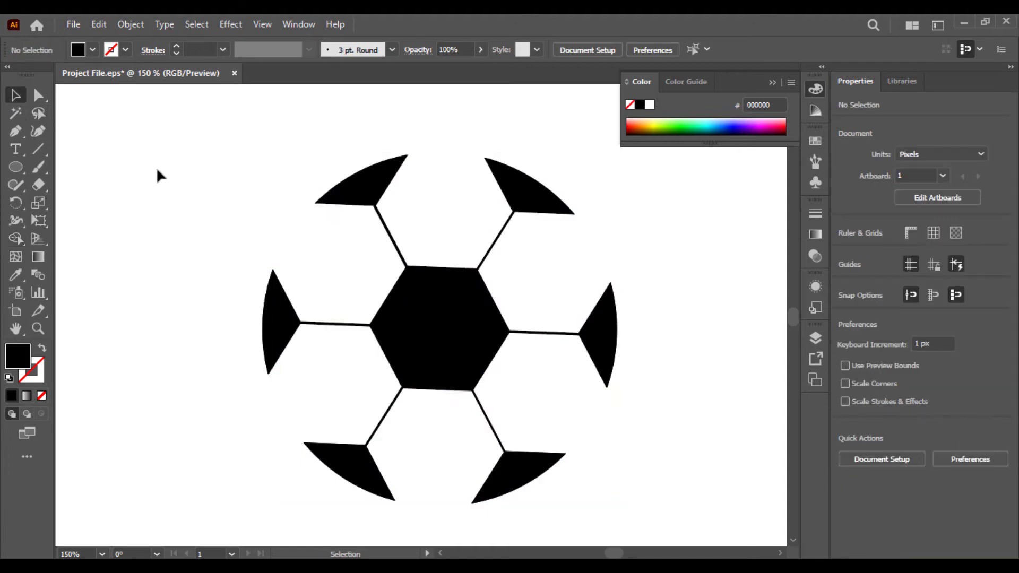
{"action": "left_click_drag", "start_coordinate": [156, 167], "coordinate": [656, 526]}
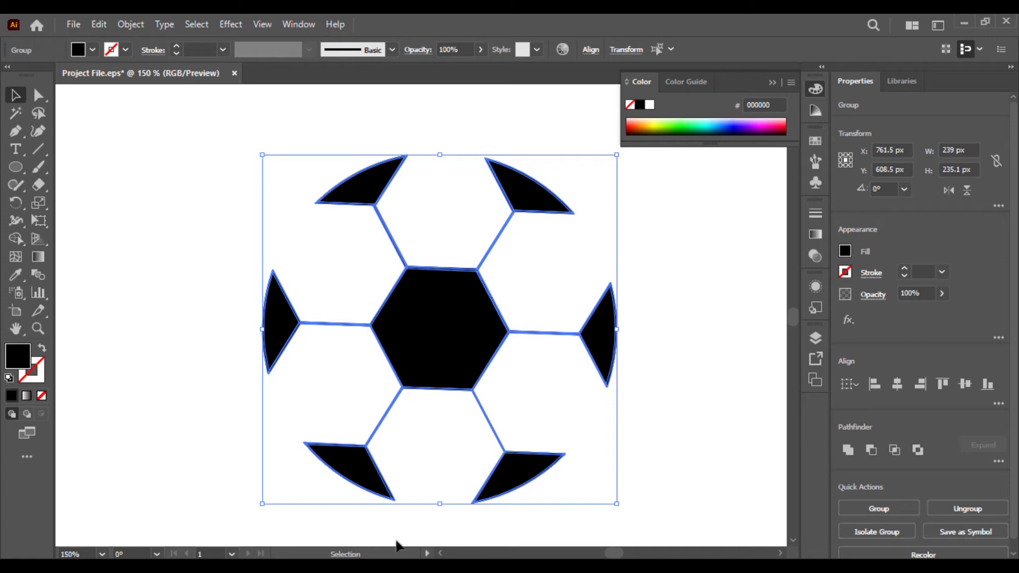
Unite all trimmed ball pieces with Pathfinder and view the ball at 100%
{"action": "left_click", "coordinate": [249, 464]}
{"action": "left_click_drag", "start_coordinate": [260, 168], "coordinate": [689, 510]}
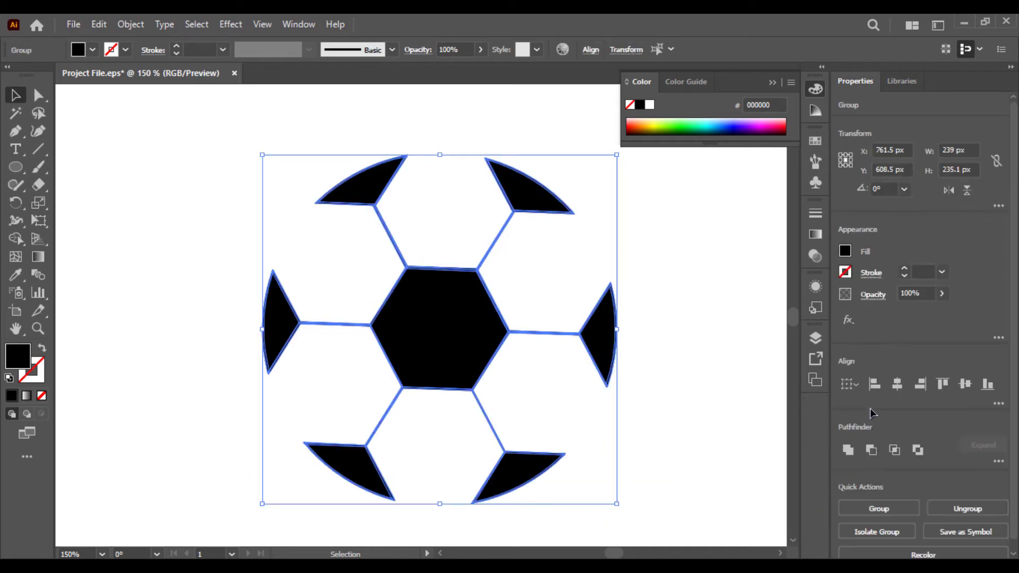
{"action": "left_click", "coordinate": [848, 450]}
{"action": "left_click", "coordinate": [724, 365]}
{"action": "left_click", "coordinate": [620, 336]}
{"action": "left_click", "coordinate": [669, 340]}
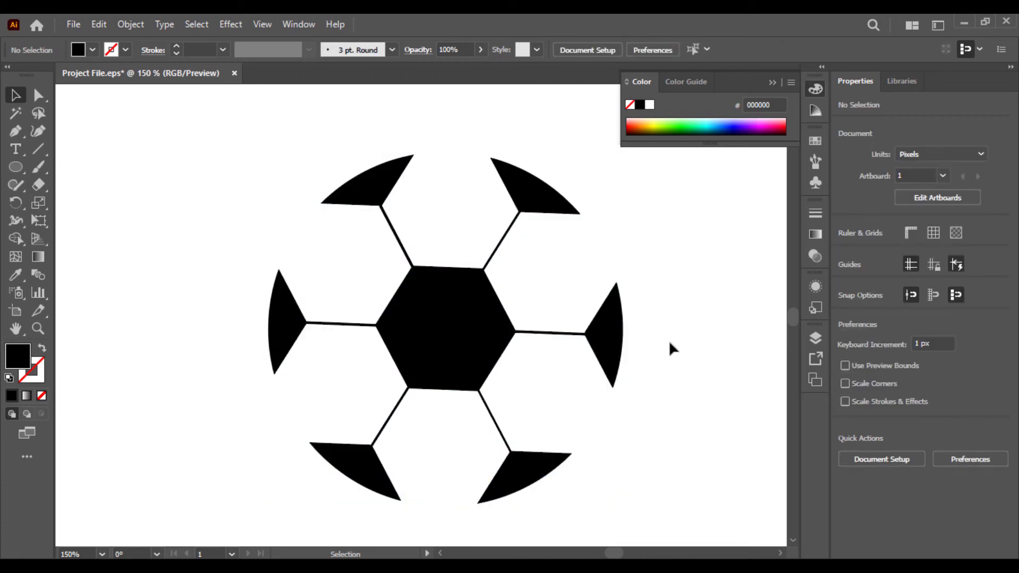
{"action": "key", "text": "ctrl+minus"}
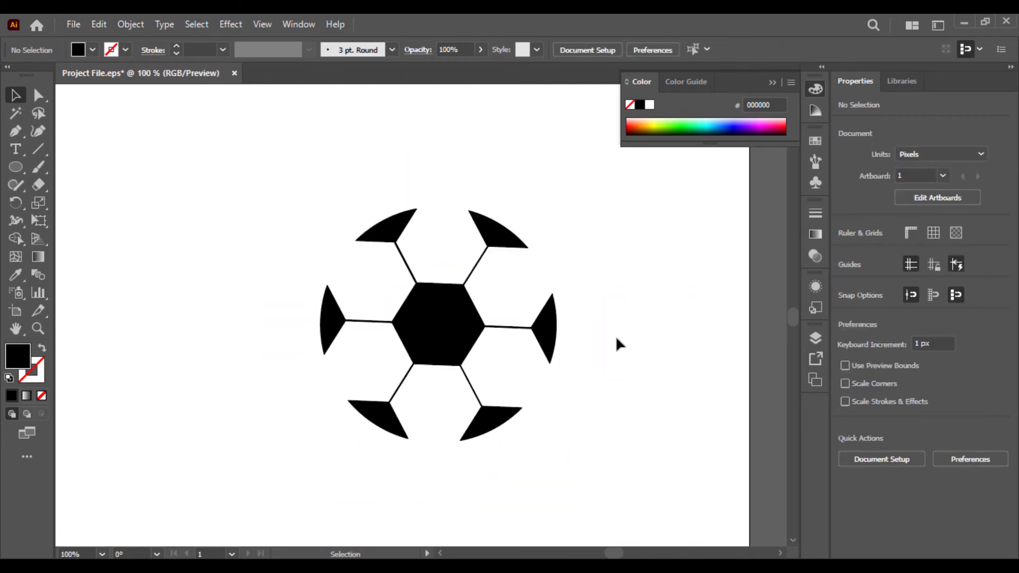
{"action": "left_click", "coordinate": [15, 167]}
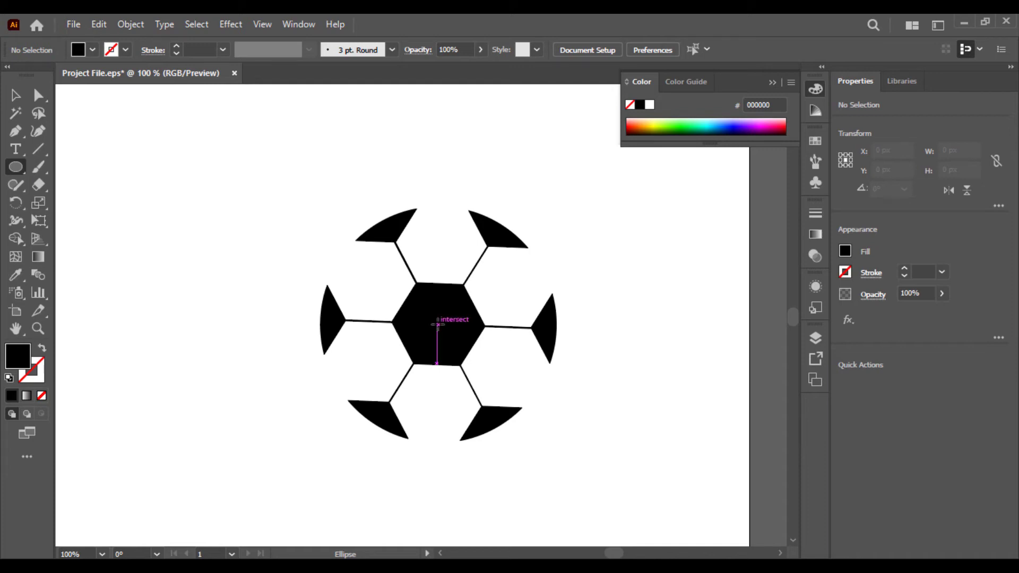
Draw a circle over the ball, make it a 5 pt black outline, and resize it to fit
{"action": "left_click_drag", "start_coordinate": [438, 325], "coordinate": [562, 442]}
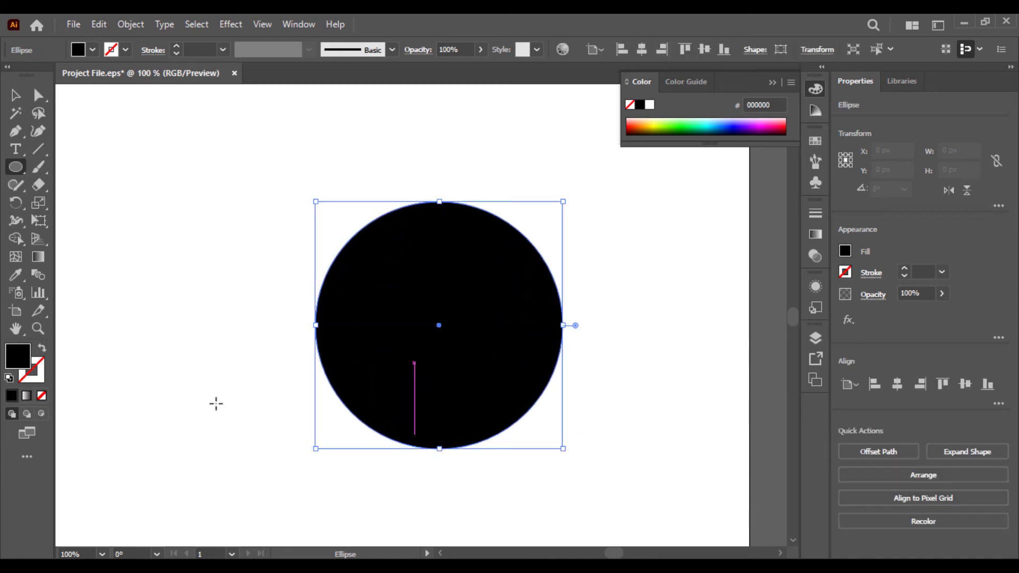
{"action": "key", "text": "shift+x"}
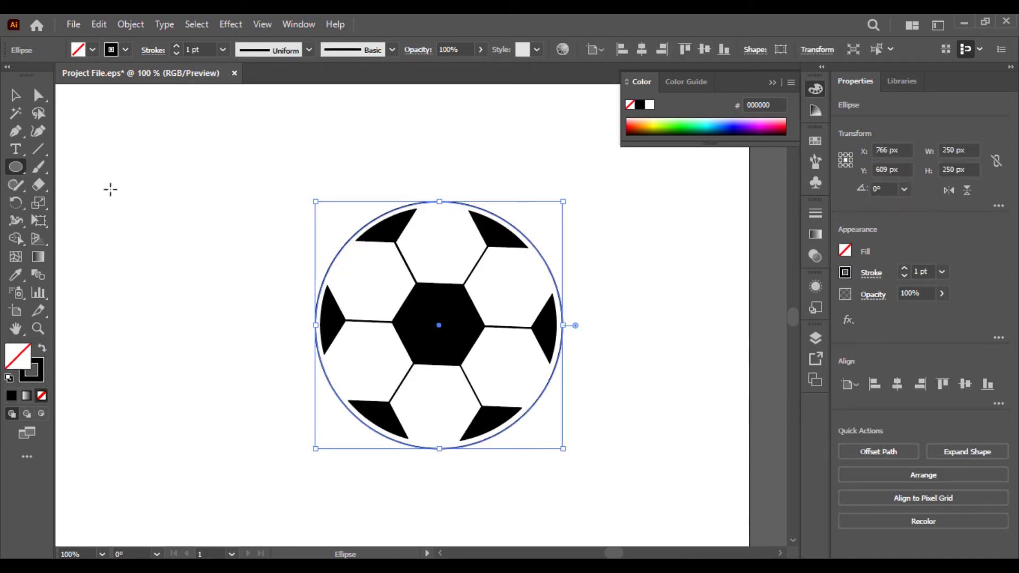
{"action": "left_click", "coordinate": [223, 50]}
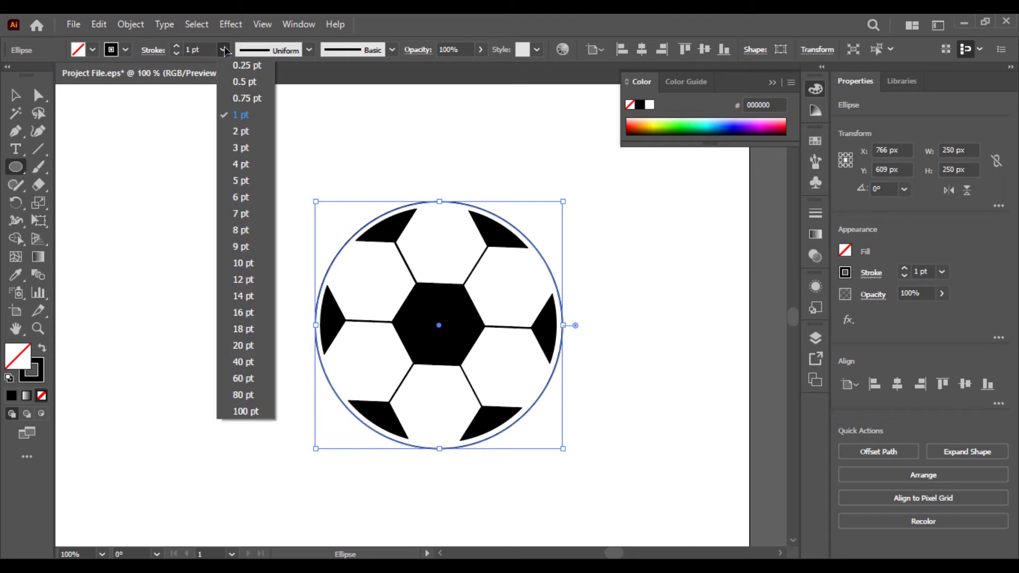
{"action": "left_click", "coordinate": [236, 179]}
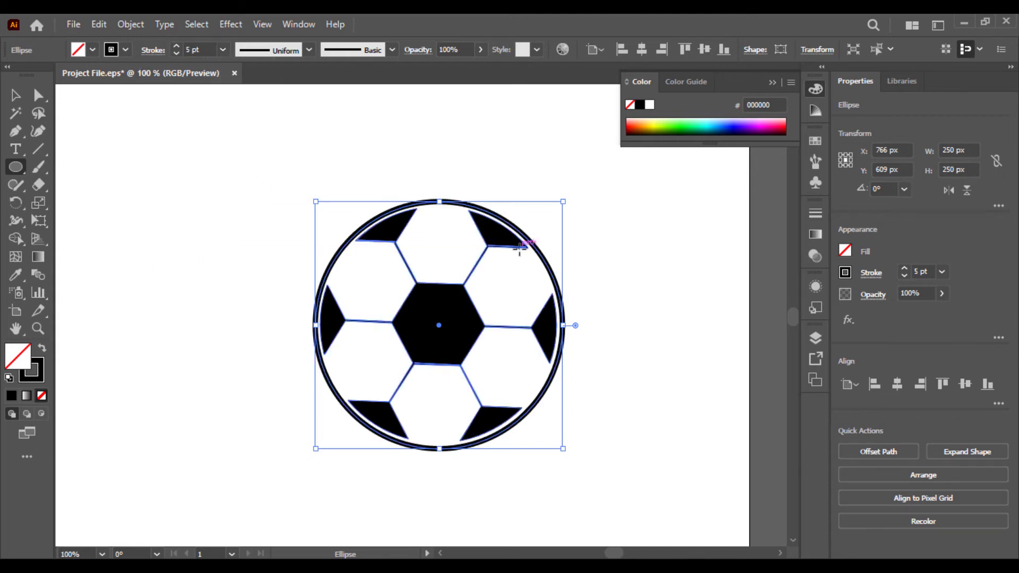
{"action": "mouse_move", "coordinate": [563, 201]}
{"action": "left_mouse_down"}
{"action": "mouse_move", "coordinate": [552, 214]}
{"action": "mouse_move", "coordinate": [575, 199]}
{"action": "left_mouse_up"}
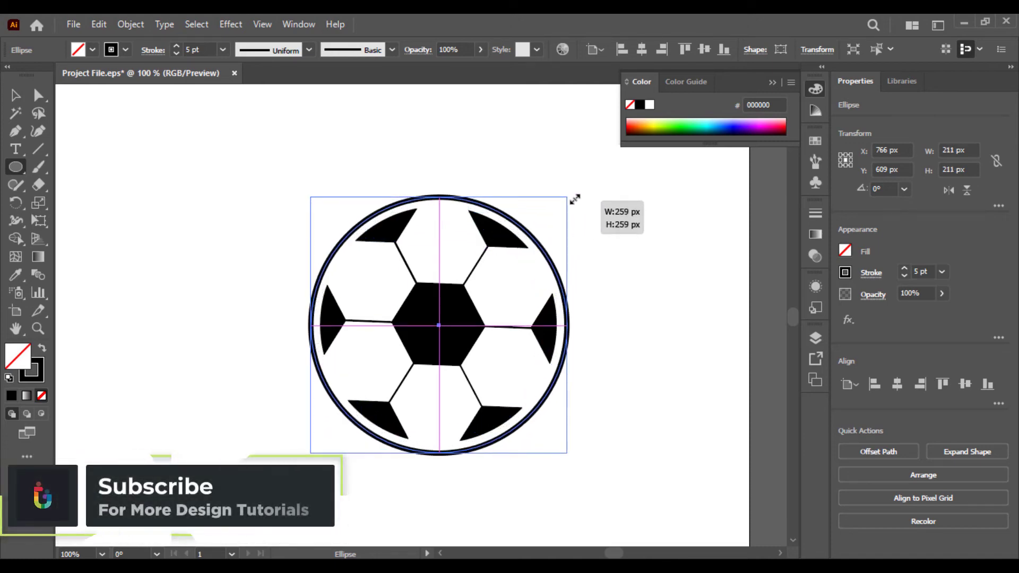
{"action": "left_click_drag", "start_coordinate": [574, 199], "coordinate": [573, 200]}
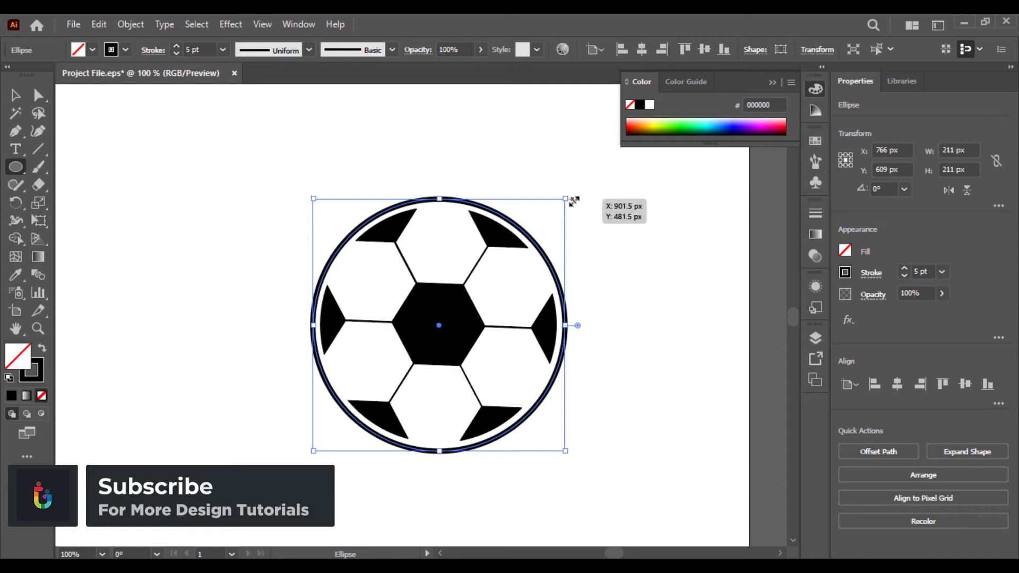
{"action": "left_click", "coordinate": [16, 96]}
Drag the striped shield group up onto the artboard beside the soccer ball
{"action": "left_click", "coordinate": [179, 187]}
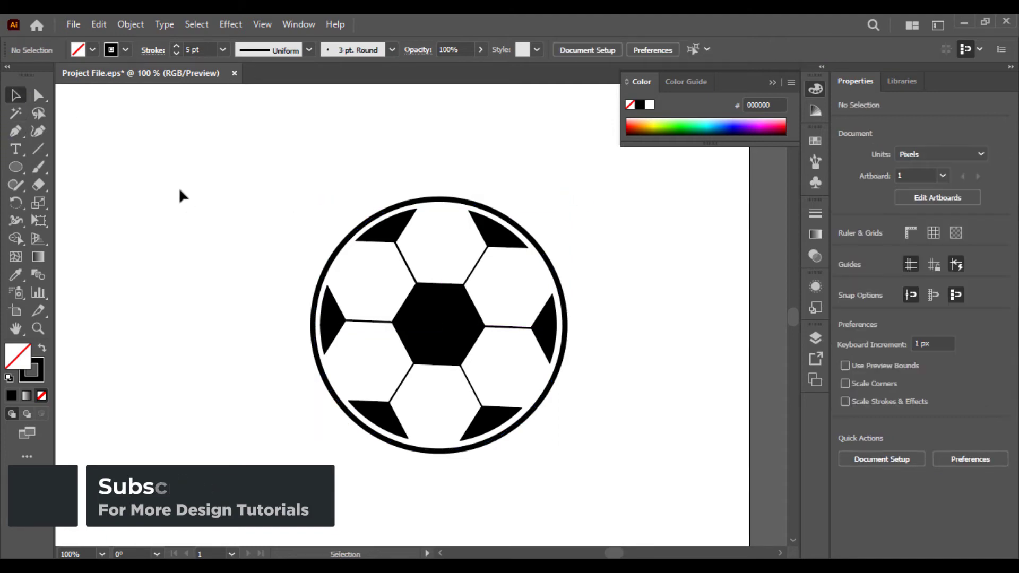
{"action": "key", "text": "ctrl+minus"}
{"action": "key", "text": "ctrl+minus"}
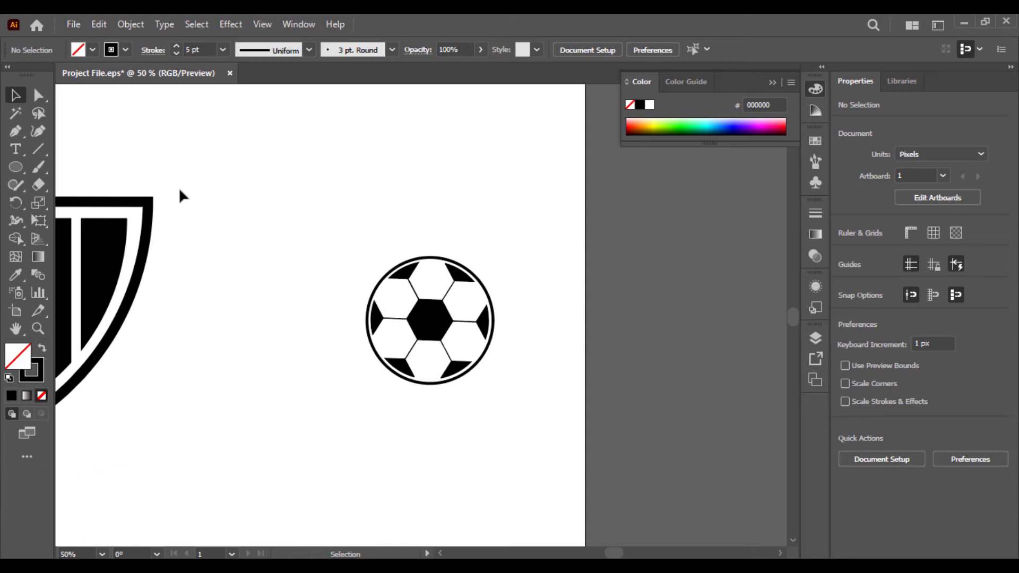
{"action": "left_click_drag", "start_coordinate": [371, 275], "coordinate": [494, 262]}
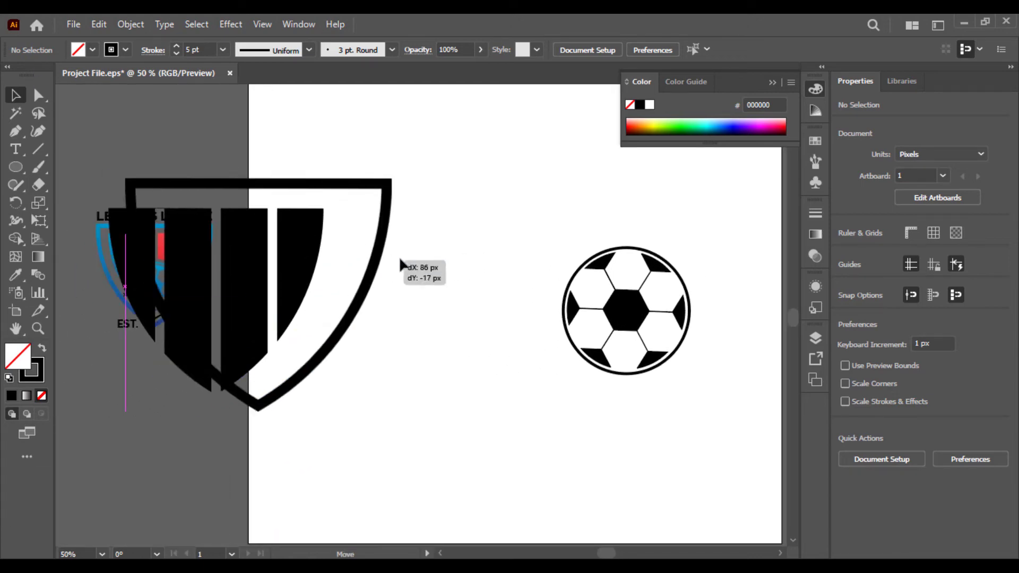
{"action": "left_click_drag", "start_coordinate": [332, 273], "coordinate": [412, 281]}
{"action": "key", "text": "ctrl+z"}
{"action": "left_click", "coordinate": [295, 249], "text": "shift"}
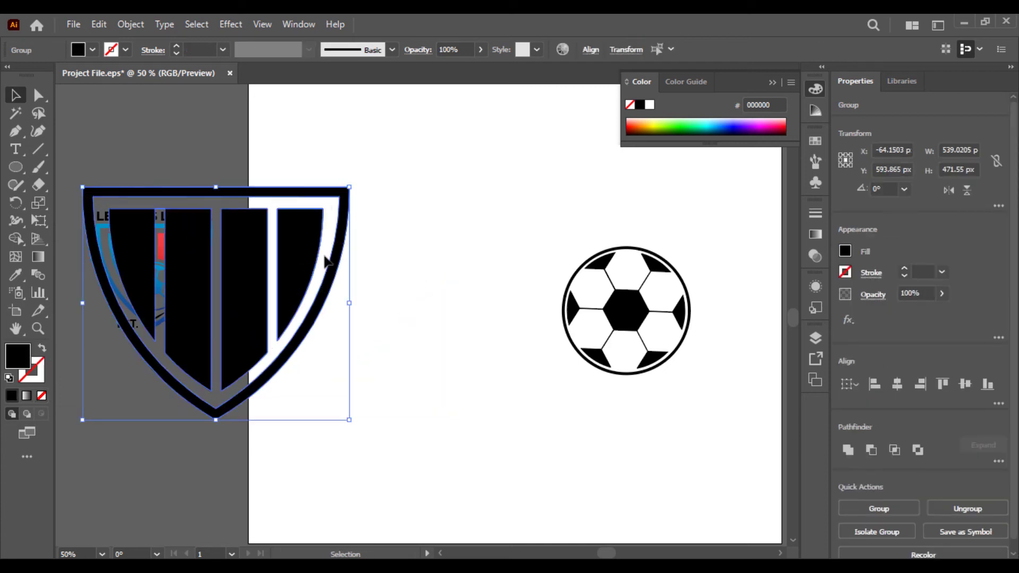
{"action": "left_click_drag", "start_coordinate": [319, 260], "coordinate": [543, 214]}
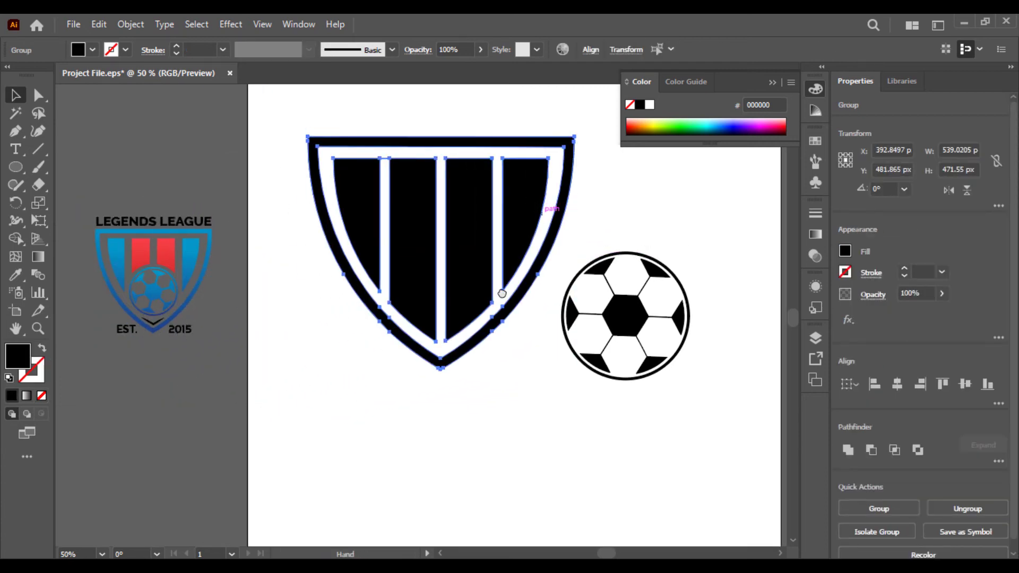
{"action": "left_click_drag", "start_coordinate": [563, 349], "coordinate": [541, 424]}
{"action": "left_click", "coordinate": [534, 438]}
{"action": "left_click_drag", "start_coordinate": [552, 460], "coordinate": [639, 331]}
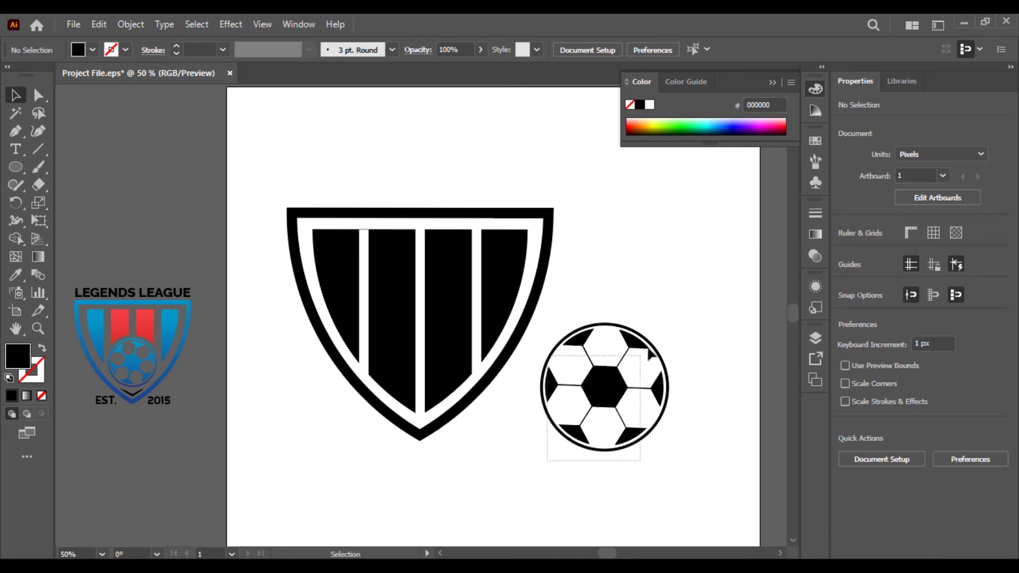
Expand the soccer ball's fills and strokes and group its parts into one object
{"action": "left_click", "coordinate": [129, 25]}
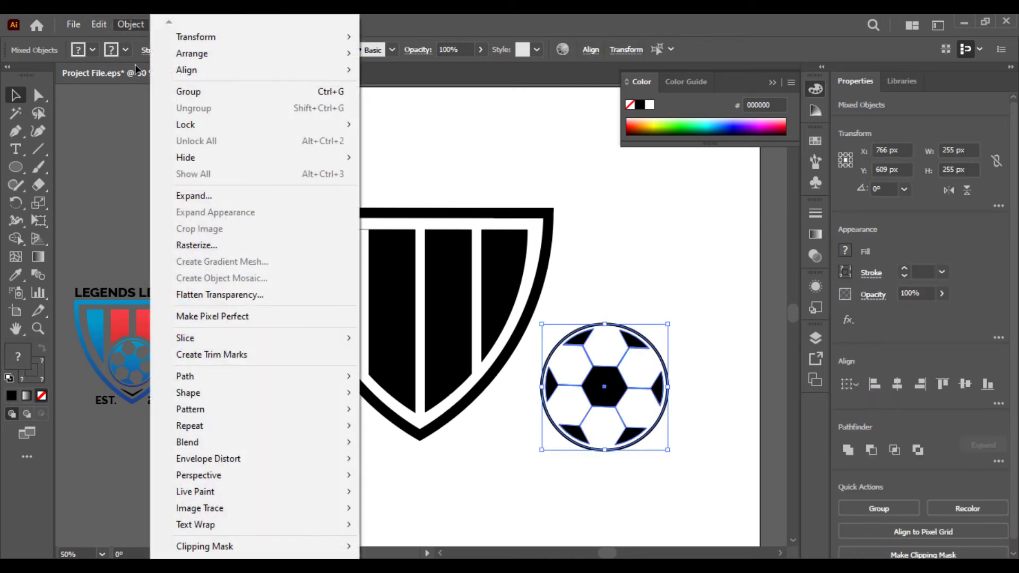
{"action": "left_click", "coordinate": [183, 196]}
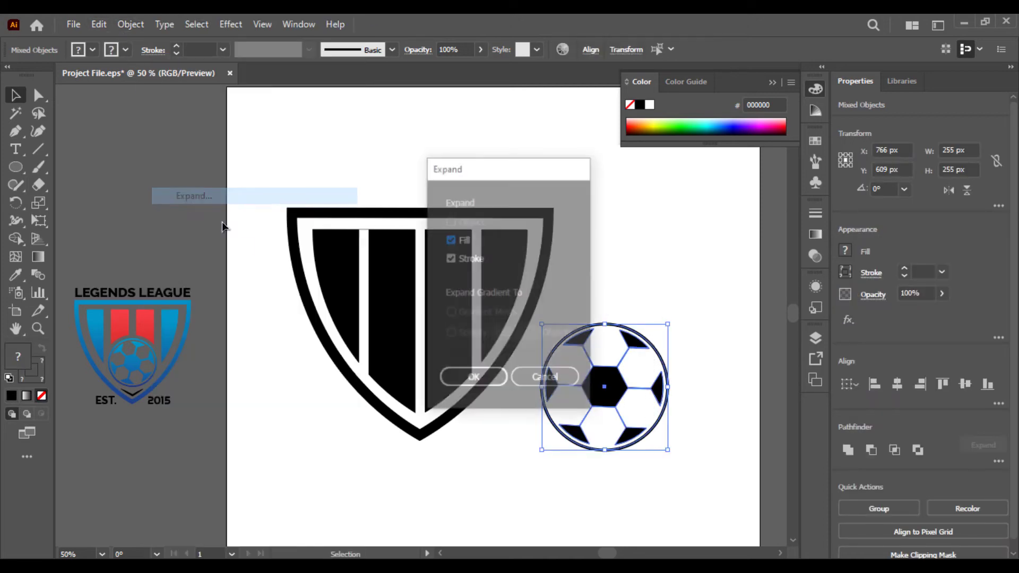
{"action": "left_click", "coordinate": [480, 380]}
{"action": "right_click", "coordinate": [602, 409]}
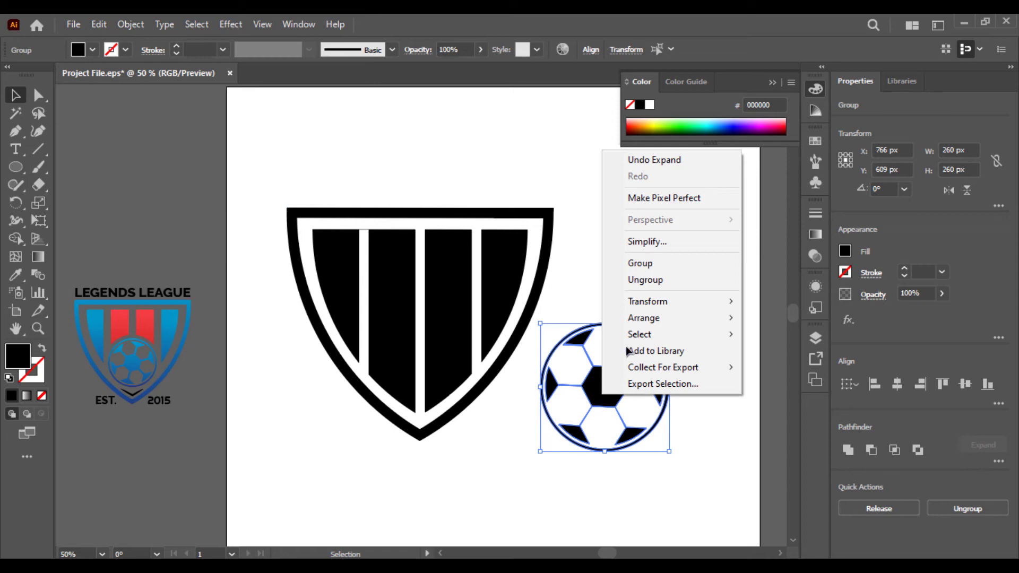
{"action": "left_click", "coordinate": [646, 264]}
Move the soccer ball onto the shield centre and shrink it to 208 px
{"action": "left_click", "coordinate": [491, 444]}
{"action": "mouse_move", "coordinate": [575, 387]}
{"action": "left_mouse_down"}
{"action": "mouse_move", "coordinate": [493, 379]}
{"action": "mouse_move", "coordinate": [385, 342]}
{"action": "left_mouse_up"}
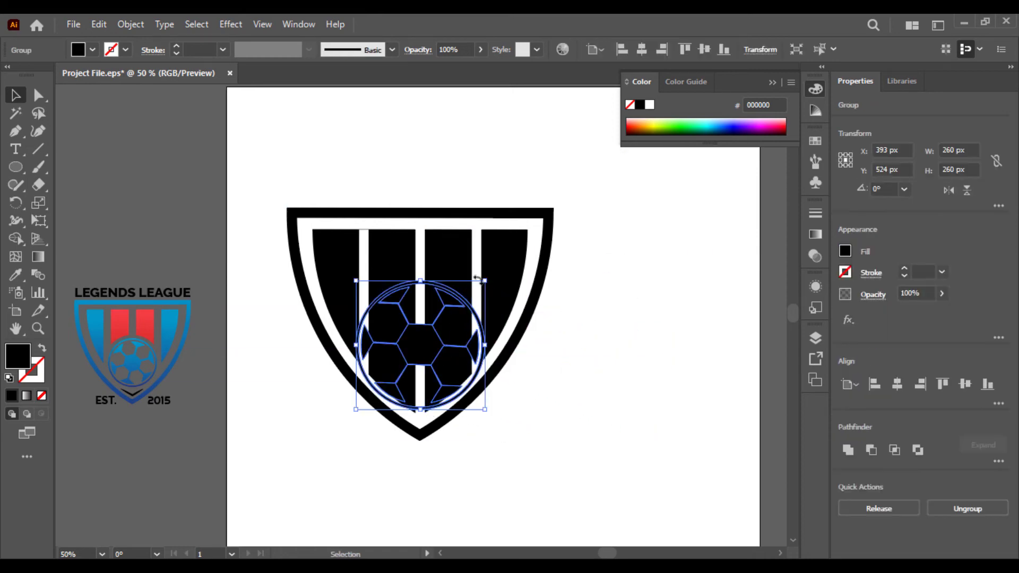
{"action": "left_click_drag", "start_coordinate": [484, 281], "coordinate": [472, 292]}
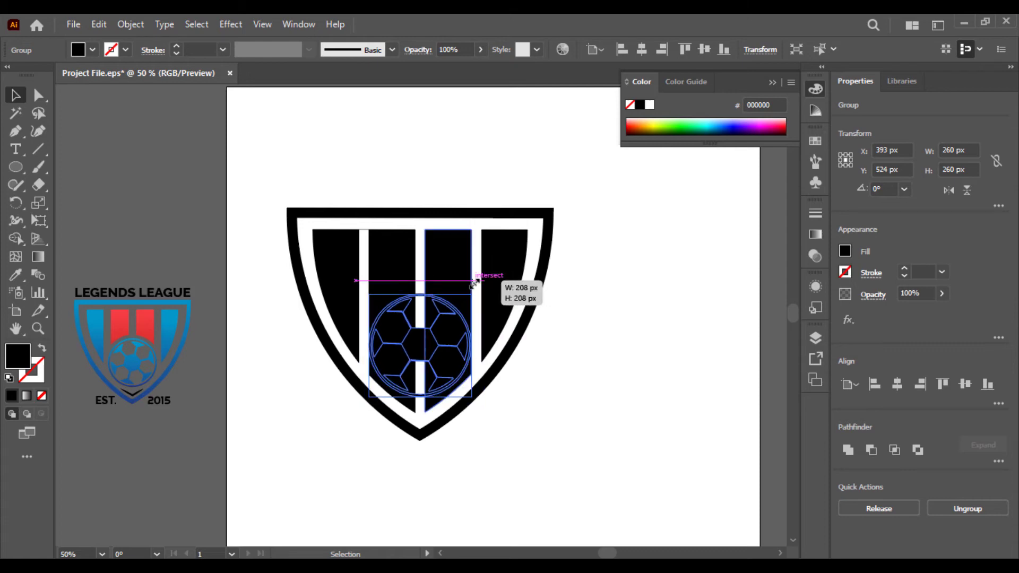
{"action": "left_click", "coordinate": [518, 470]}
Reposition the soccer ball at the shield's lower right
{"action": "left_click_drag", "start_coordinate": [518, 470], "coordinate": [250, 200]}
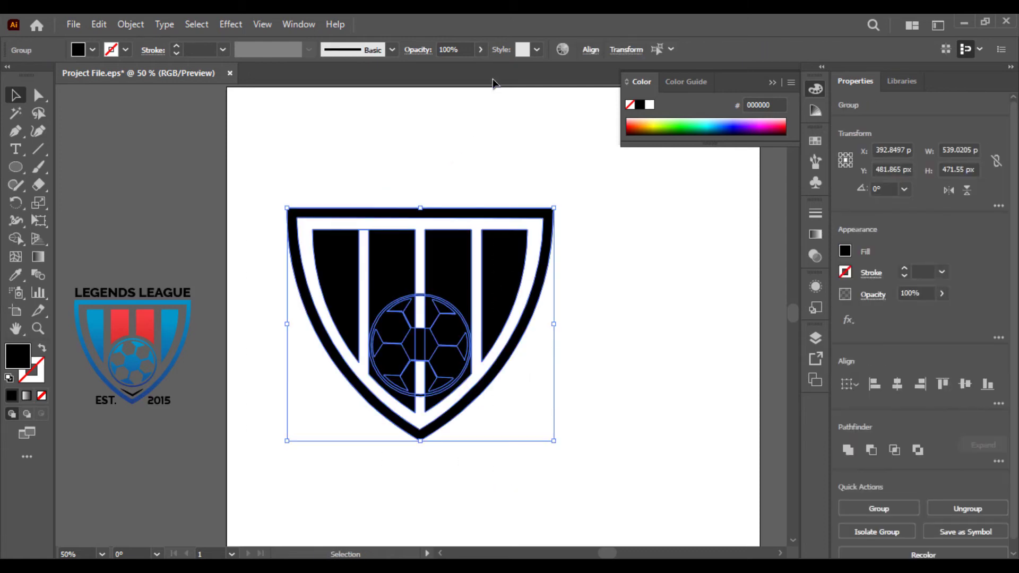
{"action": "left_click", "coordinate": [590, 50]}
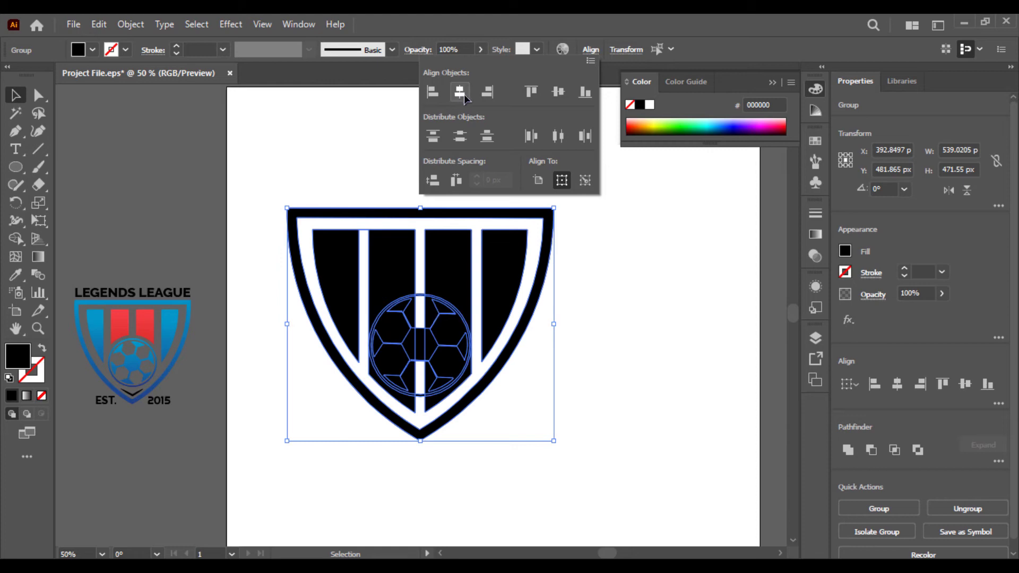
{"action": "left_click", "coordinate": [658, 387]}
{"action": "left_click", "coordinate": [574, 429]}
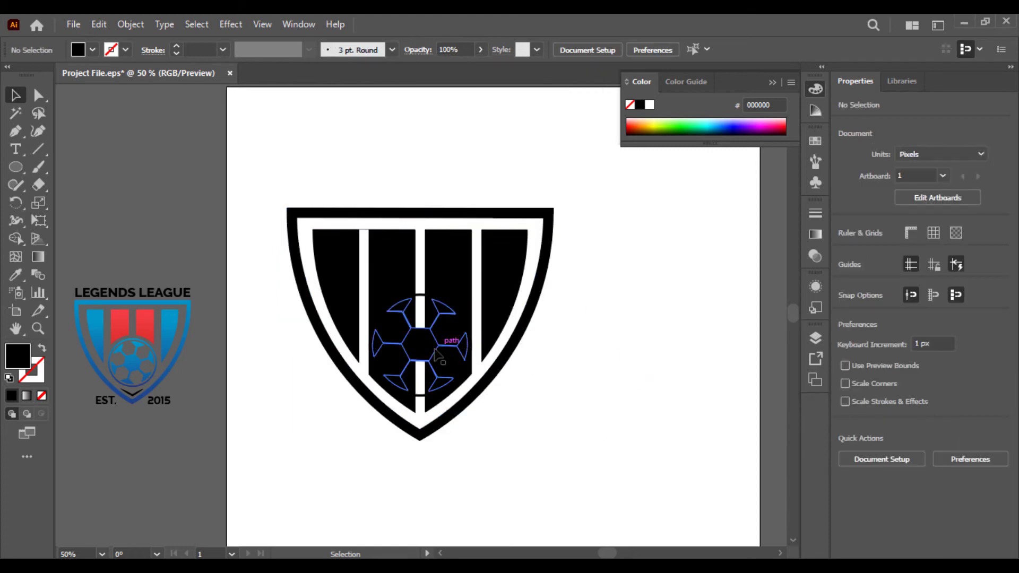
{"action": "left_click_drag", "start_coordinate": [426, 352], "coordinate": [606, 452]}
{"action": "left_click", "coordinate": [262, 398]}
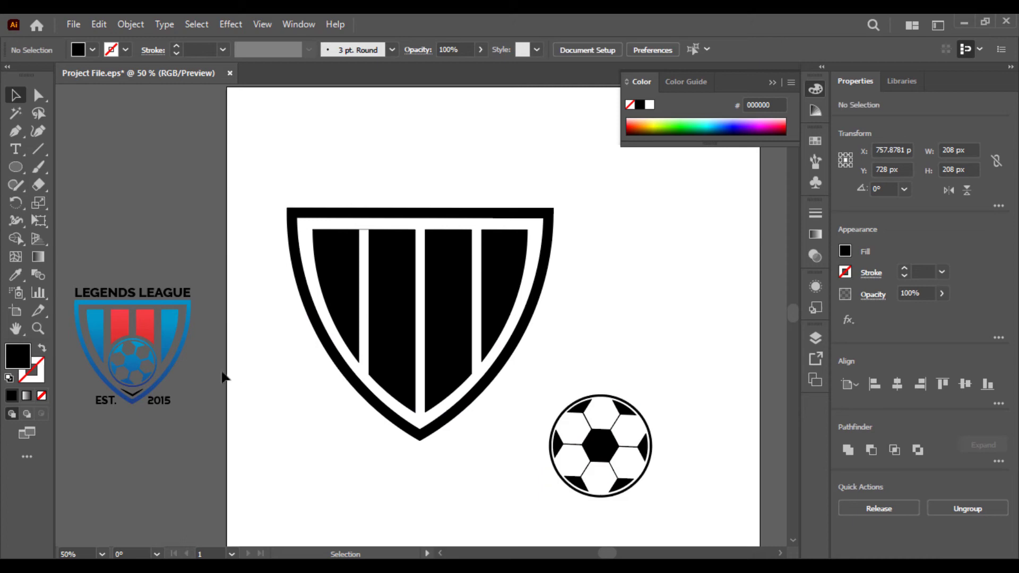
Draw a 282 px circle over the lower middle of the shield
{"action": "left_click", "coordinate": [16, 168]}
{"action": "left_click", "coordinate": [63, 200]}
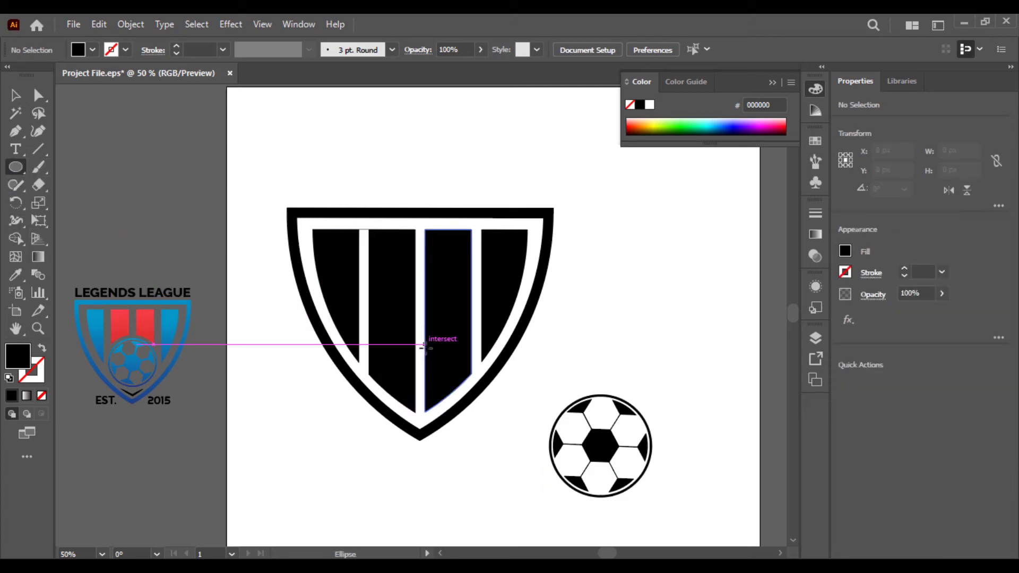
{"action": "left_click_drag", "start_coordinate": [420, 353], "coordinate": [483, 405]}
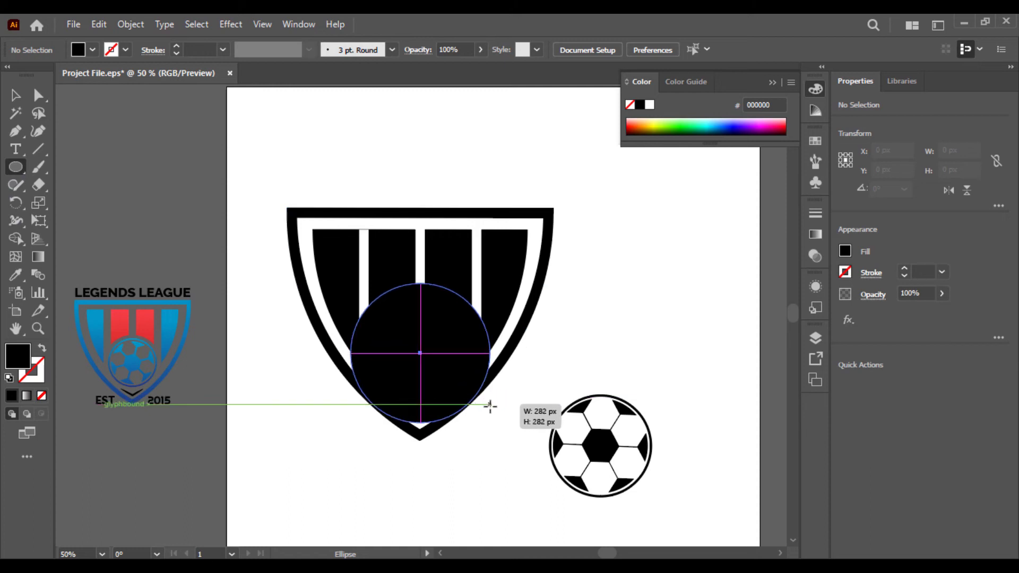
{"action": "left_click_drag", "start_coordinate": [483, 405], "coordinate": [491, 406]}
{"action": "key", "text": "v"}
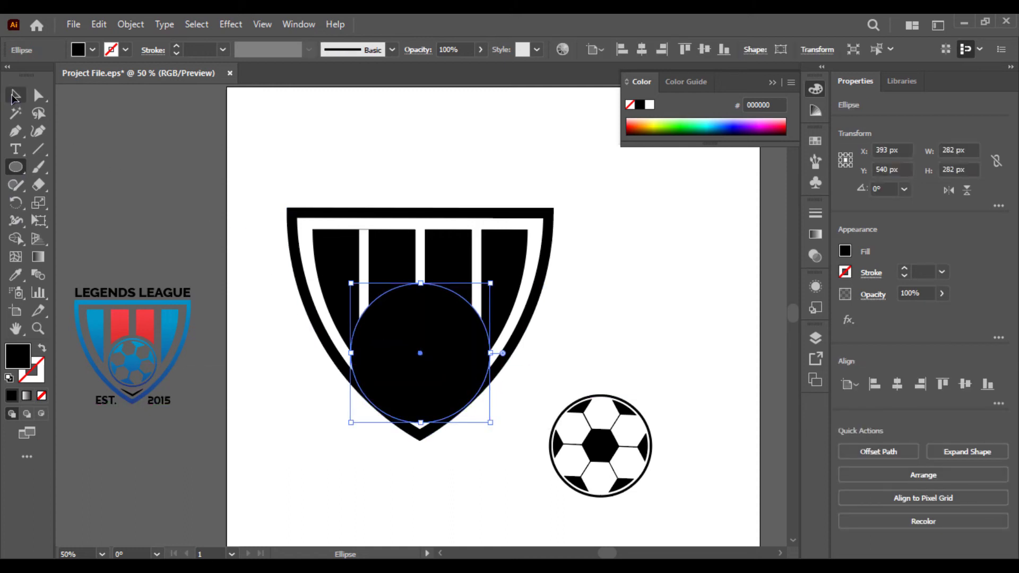
Remove the circle's regions from the shield stripes with Shape Builder
{"action": "left_click_drag", "start_coordinate": [484, 504], "coordinate": [300, 258]}
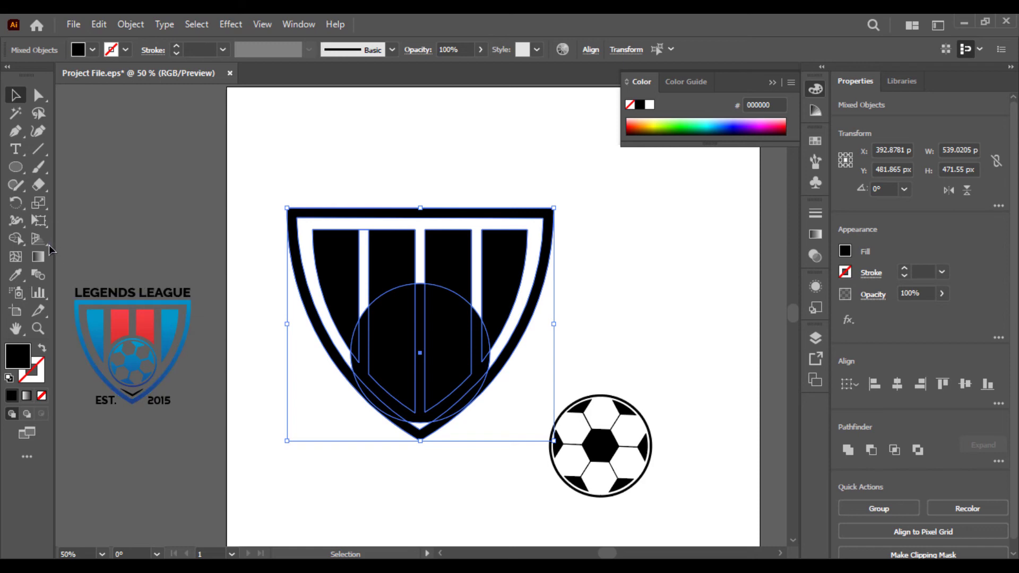
{"action": "key", "text": "k"}
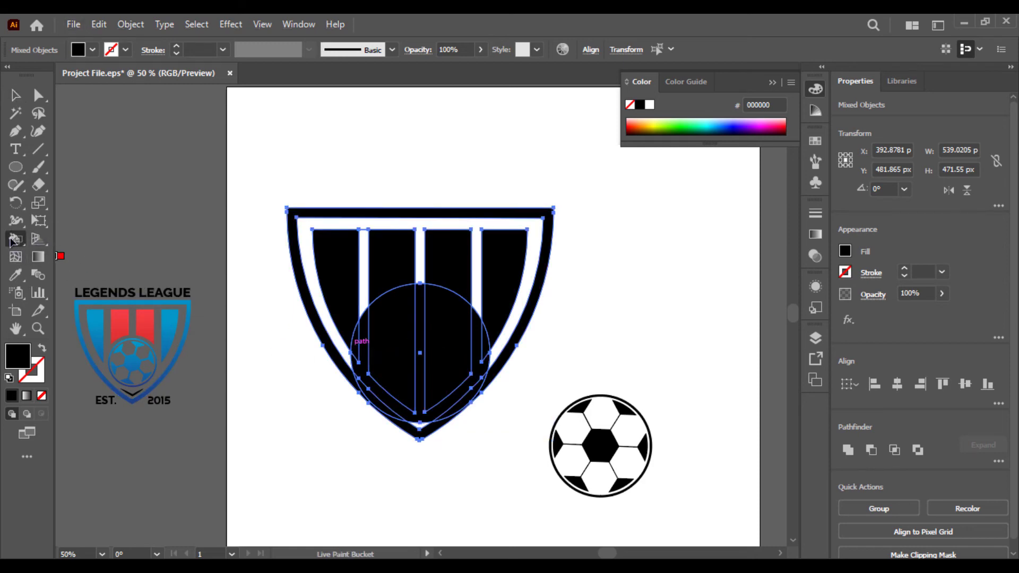
{"action": "left_click_drag", "start_coordinate": [11, 241], "coordinate": [90, 236]}
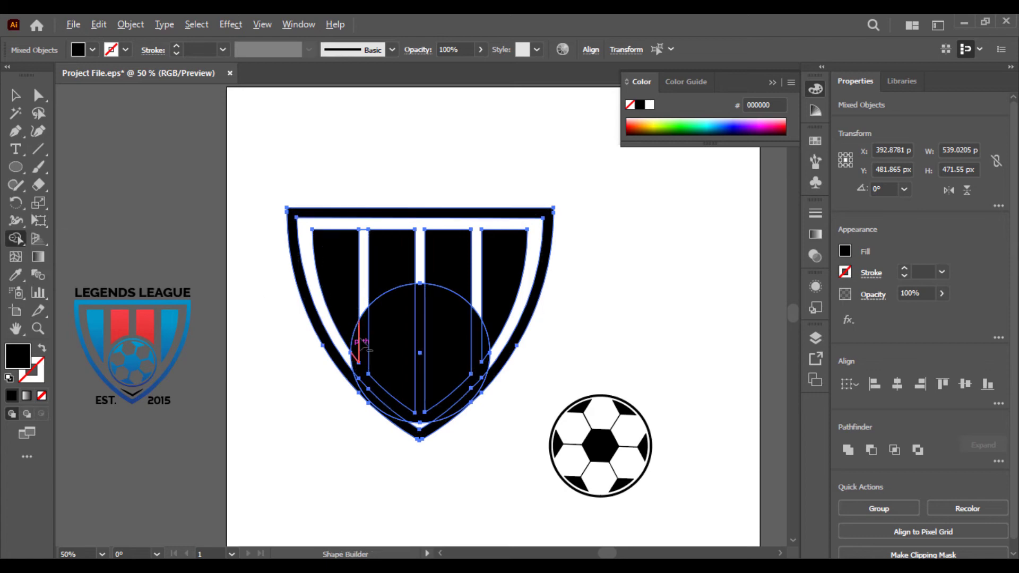
{"action": "mouse_move", "coordinate": [359, 346]}
{"action": "left_mouse_down"}
{"action": "mouse_move", "coordinate": [454, 356]}
{"action": "mouse_move", "coordinate": [312, 337]}
{"action": "left_mouse_up"}
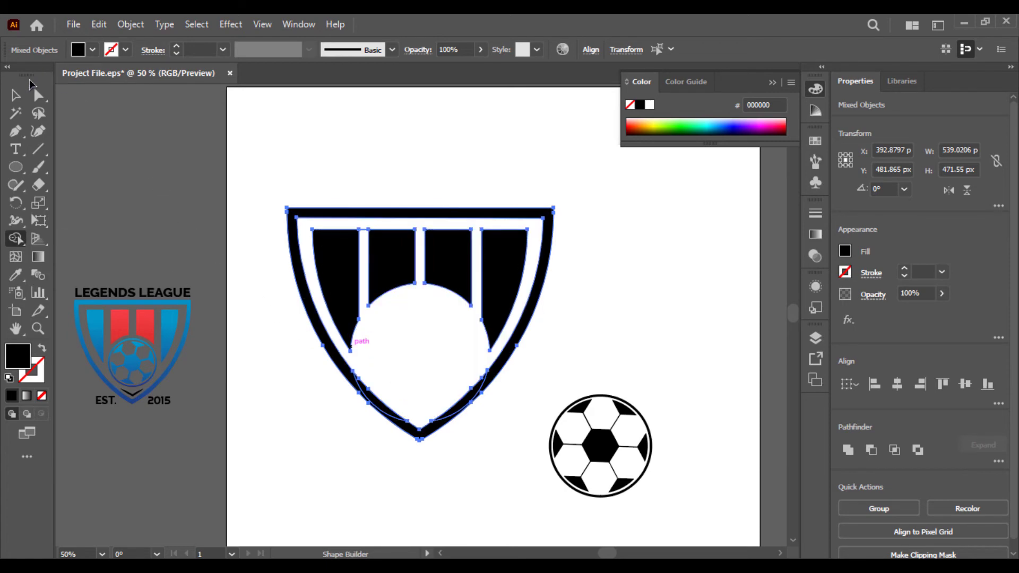
{"action": "left_click", "coordinate": [15, 95]}
{"action": "left_click", "coordinate": [374, 464]}
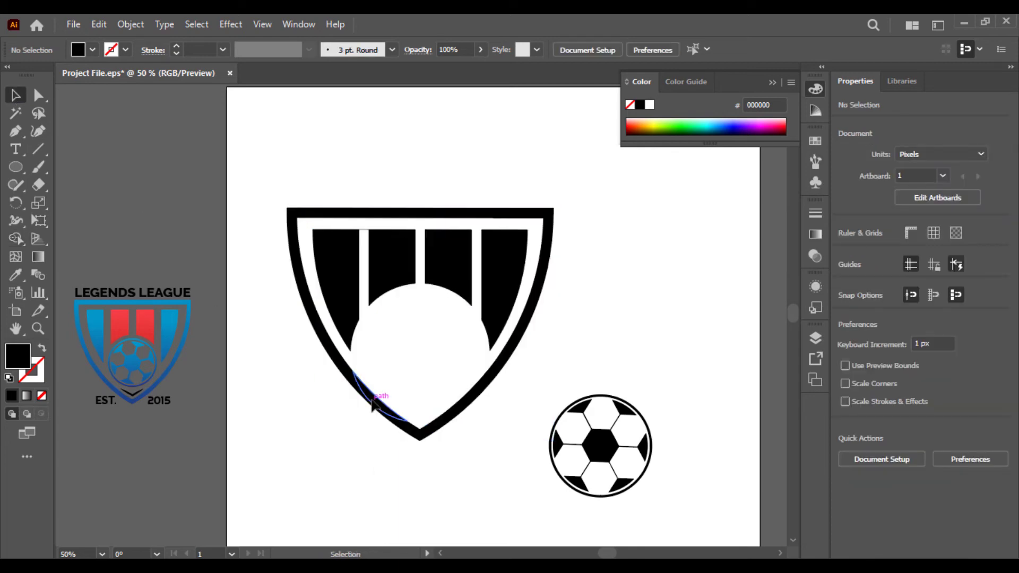
Move the soccer ball into the shield's round opening
{"action": "left_click", "coordinate": [373, 404]}
{"action": "left_click", "coordinate": [482, 406]}
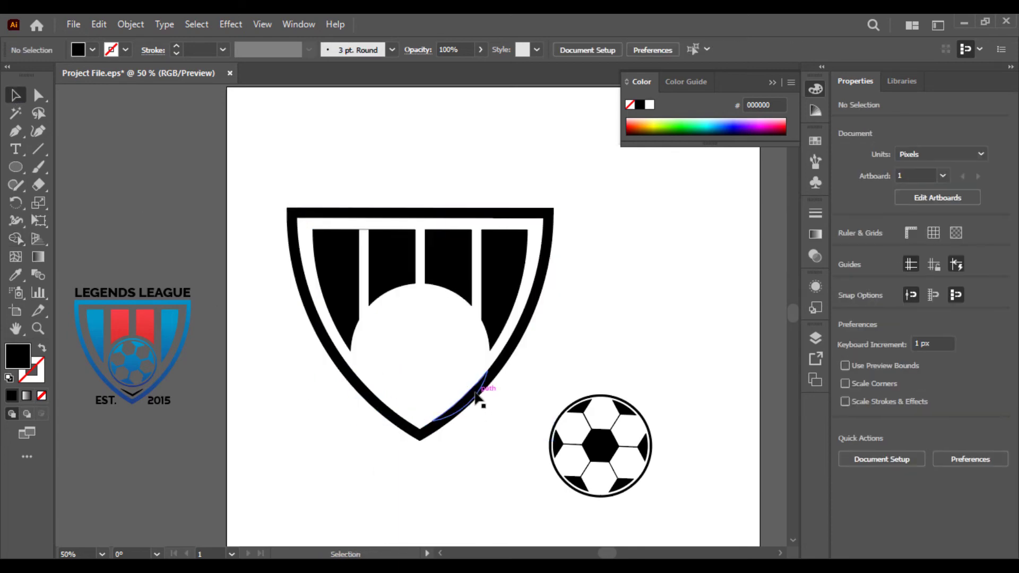
{"action": "left_click", "coordinate": [479, 398]}
{"action": "left_click", "coordinate": [508, 455]}
{"action": "left_click_drag", "start_coordinate": [617, 460], "coordinate": [425, 358]}
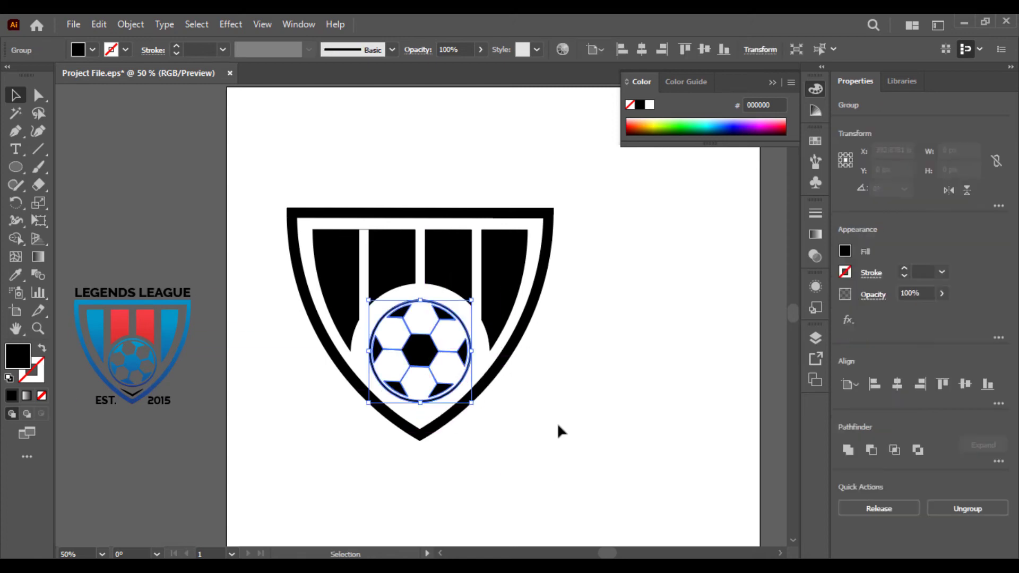
{"action": "left_click", "coordinate": [560, 431]}
Enlarge the soccer ball so it fills the opening
{"action": "left_click", "coordinate": [444, 219]}
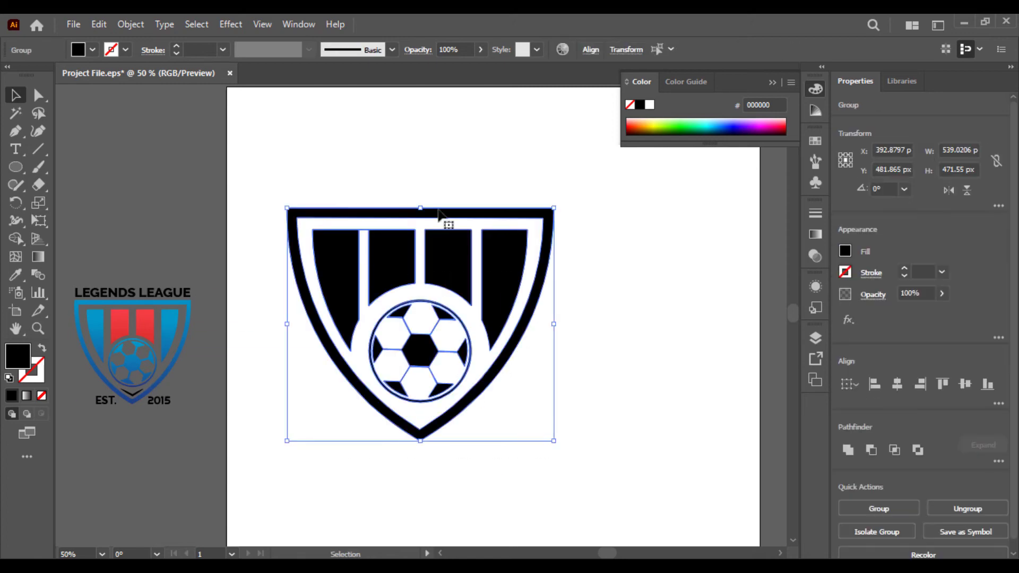
{"action": "left_click", "coordinate": [589, 53]}
{"action": "left_click", "coordinate": [461, 93]}
{"action": "left_click", "coordinate": [493, 420]}
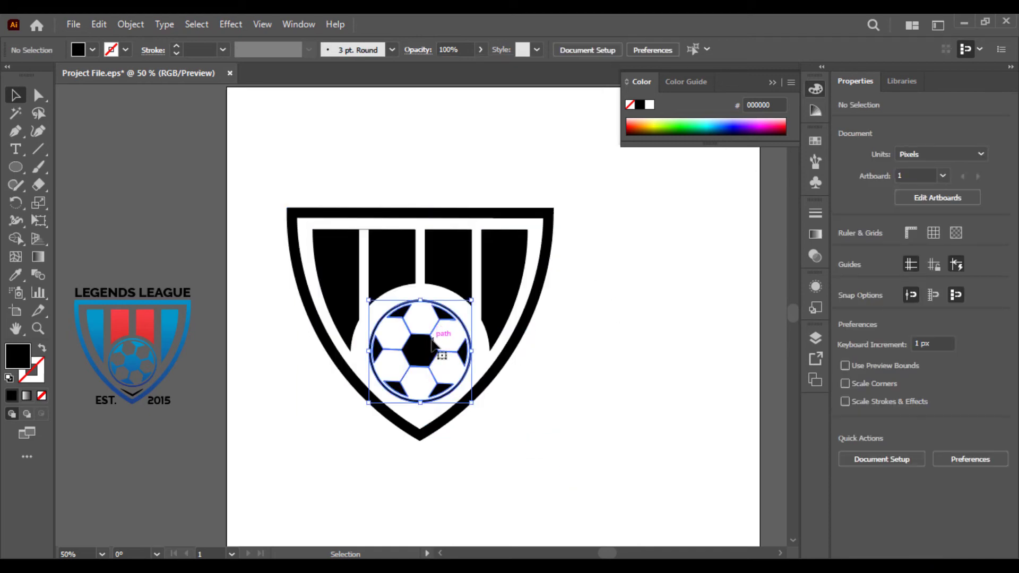
{"action": "left_click", "coordinate": [463, 306]}
{"action": "left_click_drag", "start_coordinate": [471, 300], "coordinate": [477, 292]}
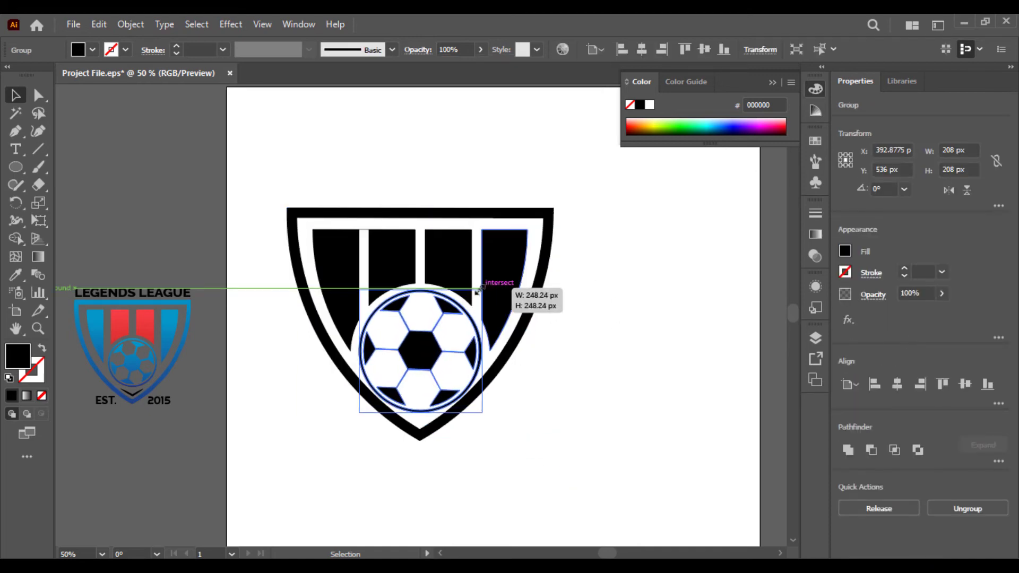
{"action": "left_click", "coordinate": [573, 404]}
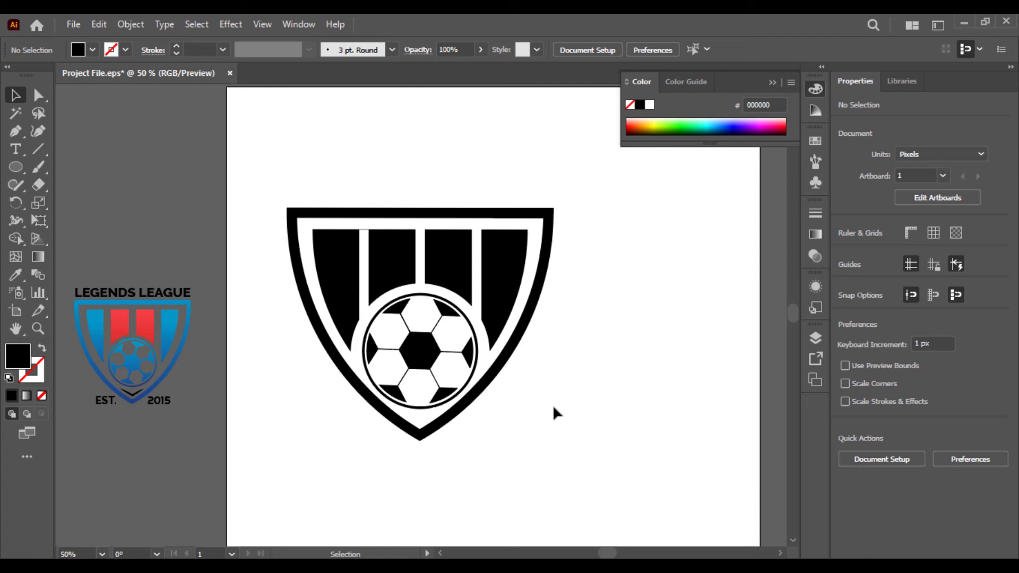
Shrink the whole crest and move it right and down toward the artboard centre
{"action": "left_click", "coordinate": [364, 239]}
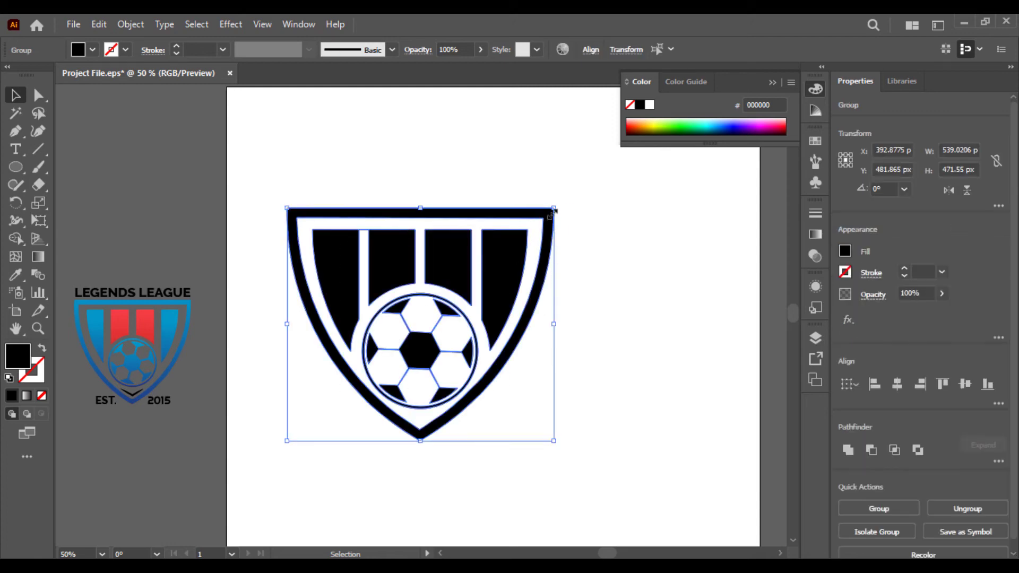
{"action": "left_click_drag", "start_coordinate": [554, 210], "coordinate": [520, 235]}
{"action": "left_click_drag", "start_coordinate": [508, 282], "coordinate": [595, 315]}
{"action": "left_click", "coordinate": [613, 430]}
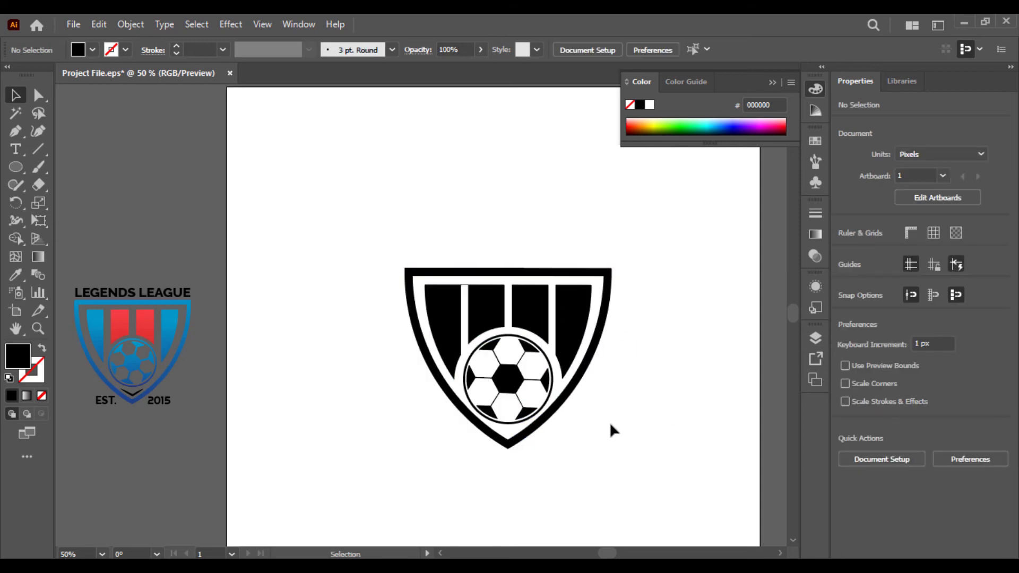
{"action": "left_click", "coordinate": [407, 311]}
Place the LEGENDS LEAGUE reference logo at the artboard's top-left
{"action": "left_click", "coordinate": [356, 361]}
{"action": "left_click_drag", "start_coordinate": [164, 432], "coordinate": [97, 252]}
{"action": "left_click_drag", "start_coordinate": [146, 299], "coordinate": [346, 171]}
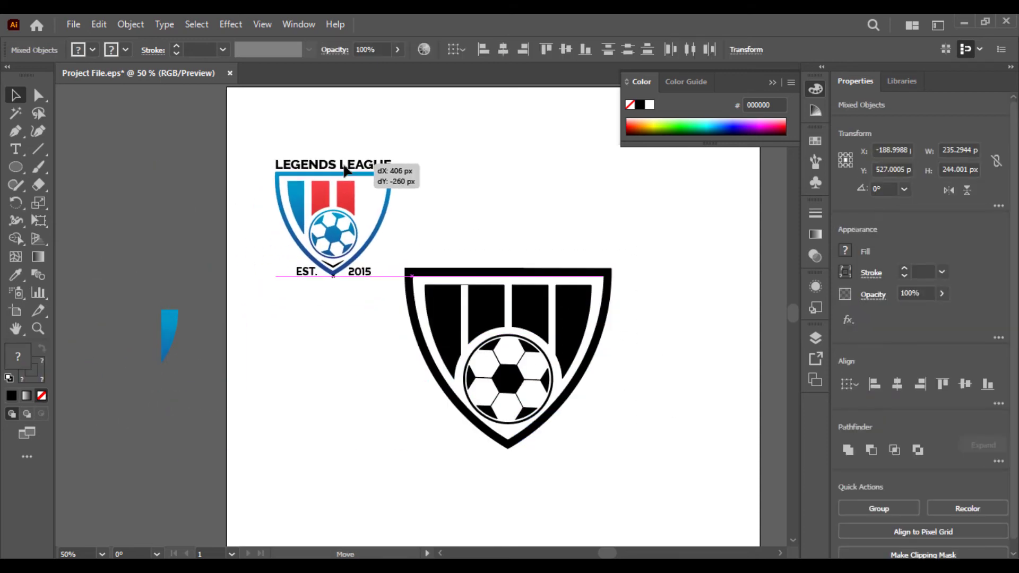
{"action": "key", "text": "ctrl+z"}
{"action": "left_click", "coordinate": [177, 450]}
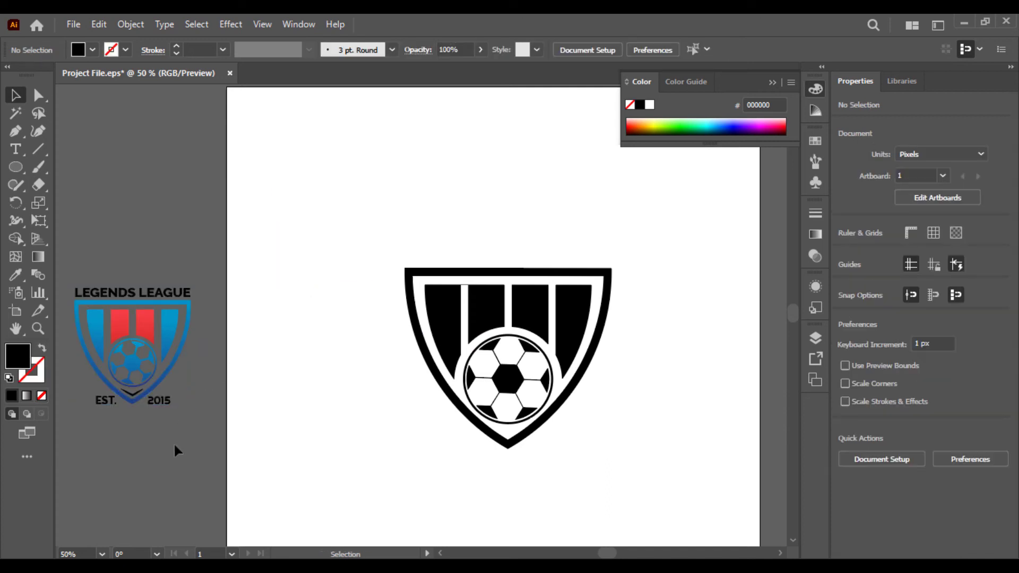
{"action": "left_click_drag", "start_coordinate": [77, 264], "coordinate": [191, 419]}
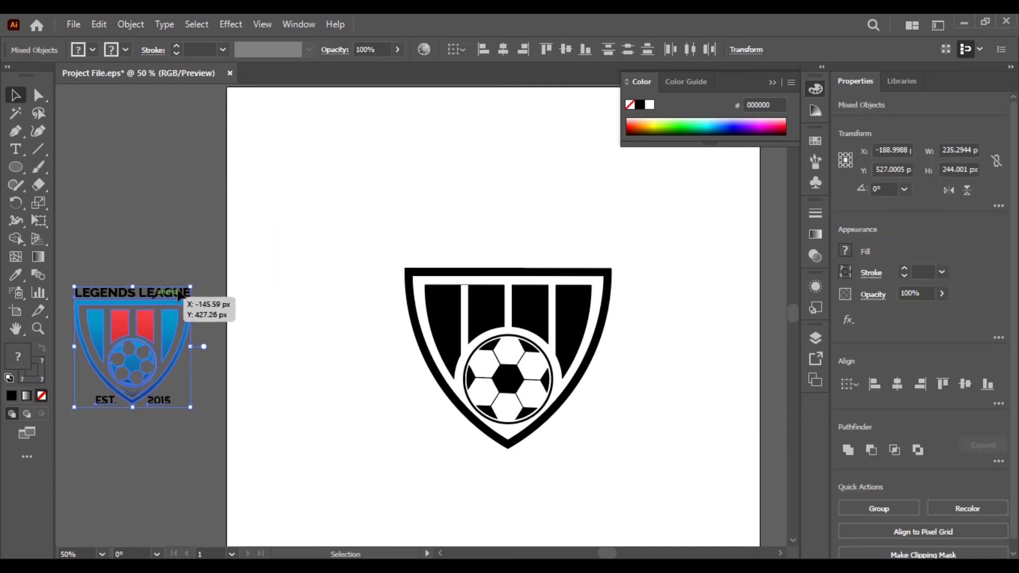
{"action": "left_click_drag", "start_coordinate": [175, 298], "coordinate": [364, 169]}
{"action": "left_click", "coordinate": [342, 346]}
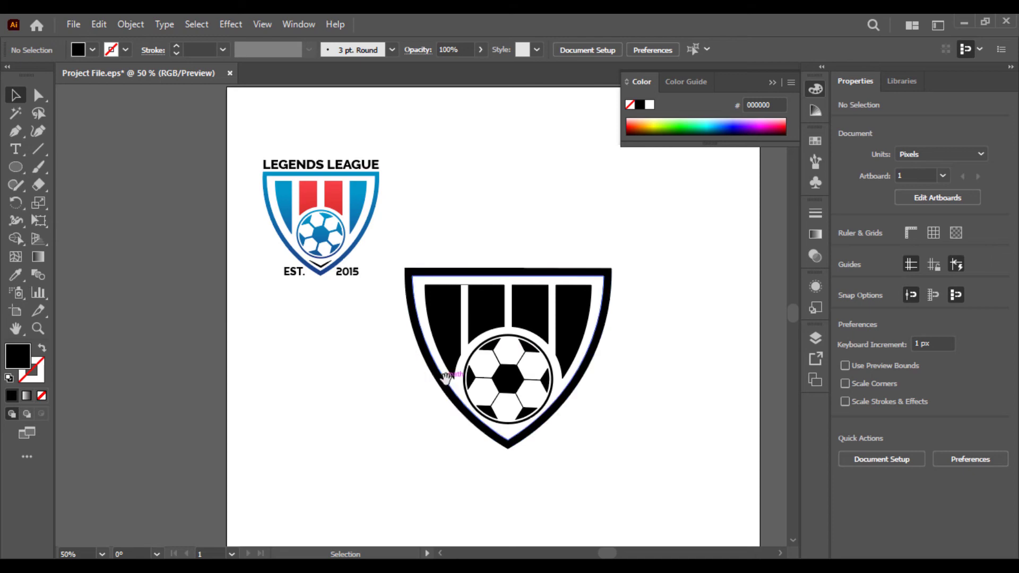
Shift the black shield group right and slightly up
{"action": "left_click_drag", "start_coordinate": [467, 345], "coordinate": [328, 425]}
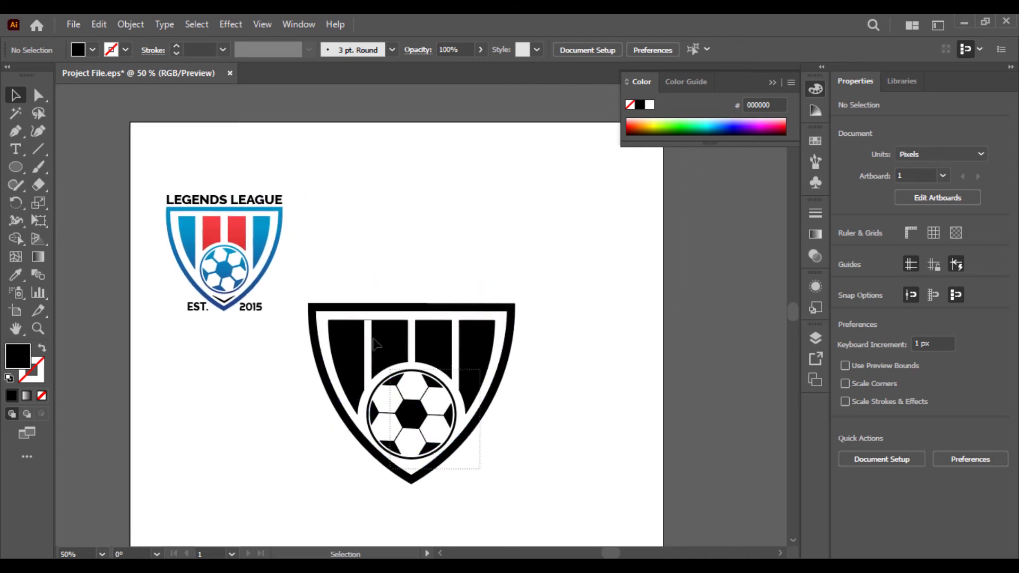
{"action": "left_click", "coordinate": [408, 340]}
{"action": "left_click_drag", "start_coordinate": [409, 342], "coordinate": [468, 334]}
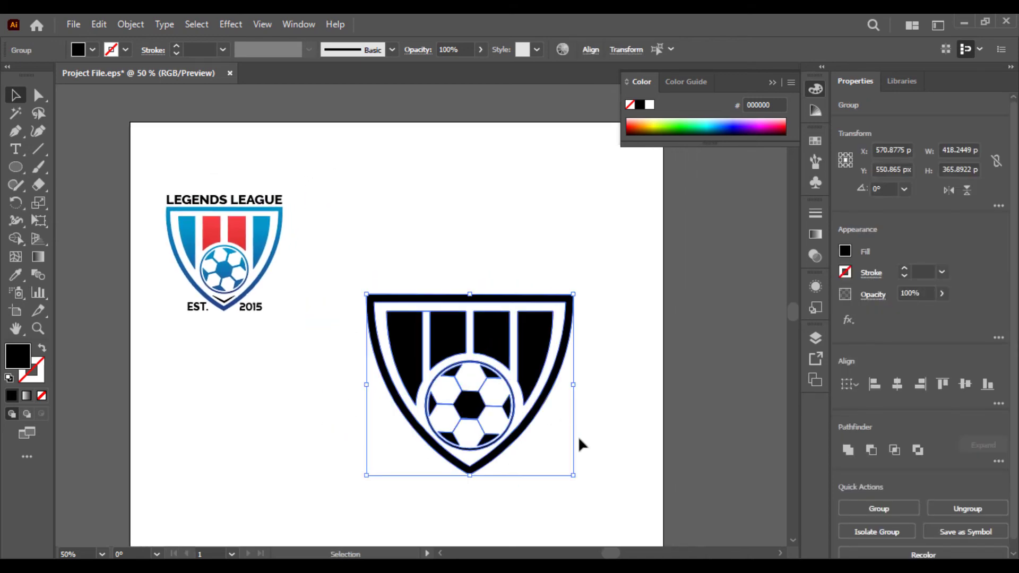
{"action": "left_click", "coordinate": [602, 466]}
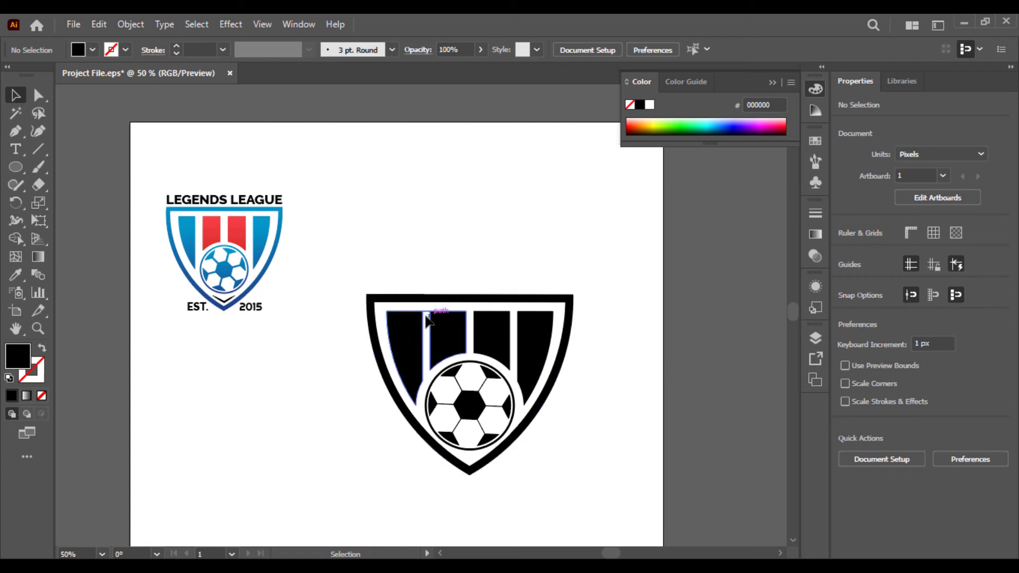
Zoom in and enter isolation mode on the black stripes group
{"action": "scroll", "coordinate": [427, 318], "scroll_direction": "up", "scroll_amount": 1}
{"action": "scroll", "coordinate": [429, 318], "scroll_direction": "up", "scroll_amount": 2}
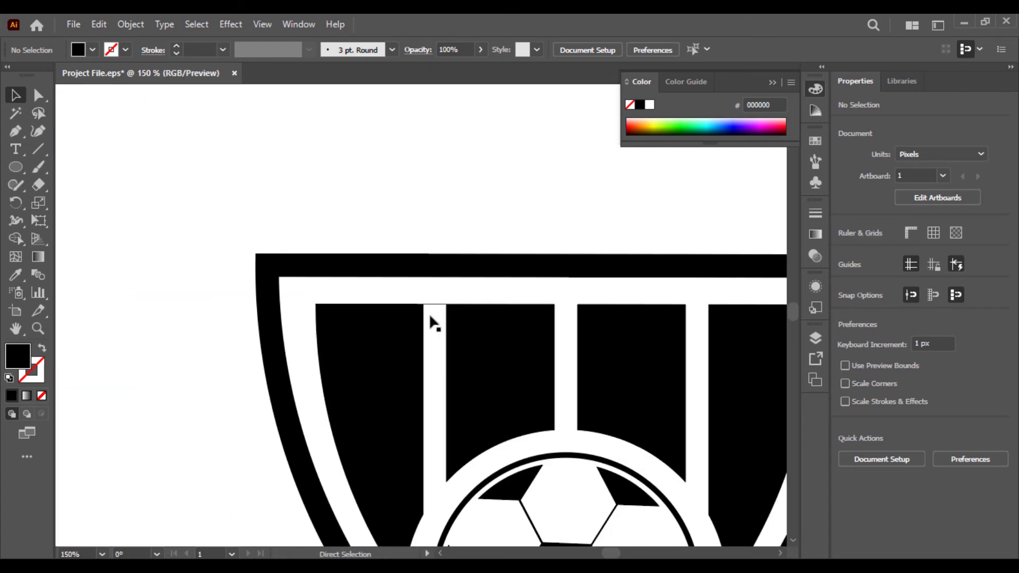
{"action": "left_click", "coordinate": [431, 312]}
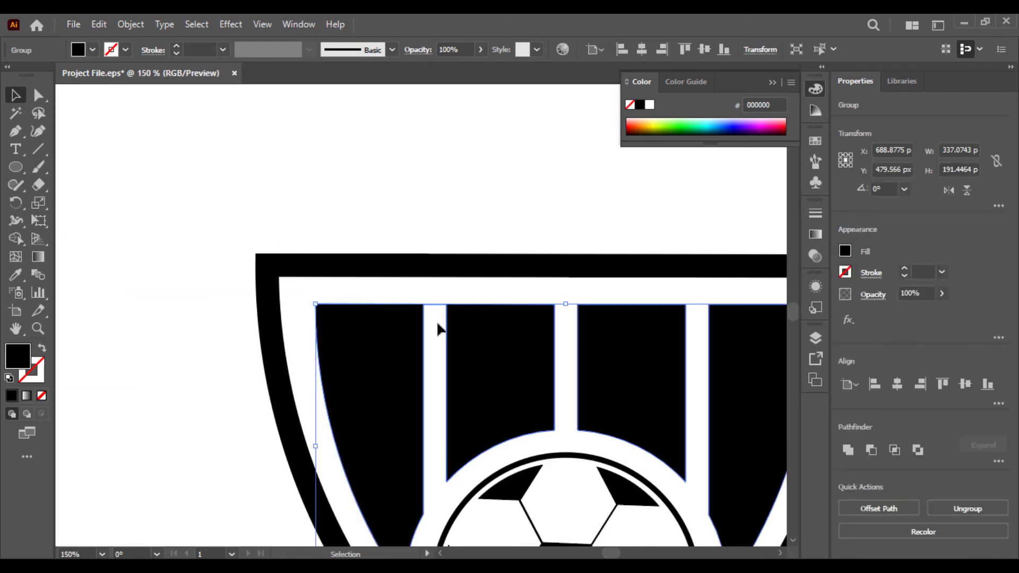
{"action": "left_click", "coordinate": [439, 329]}
{"action": "double_click", "coordinate": [434, 303]}
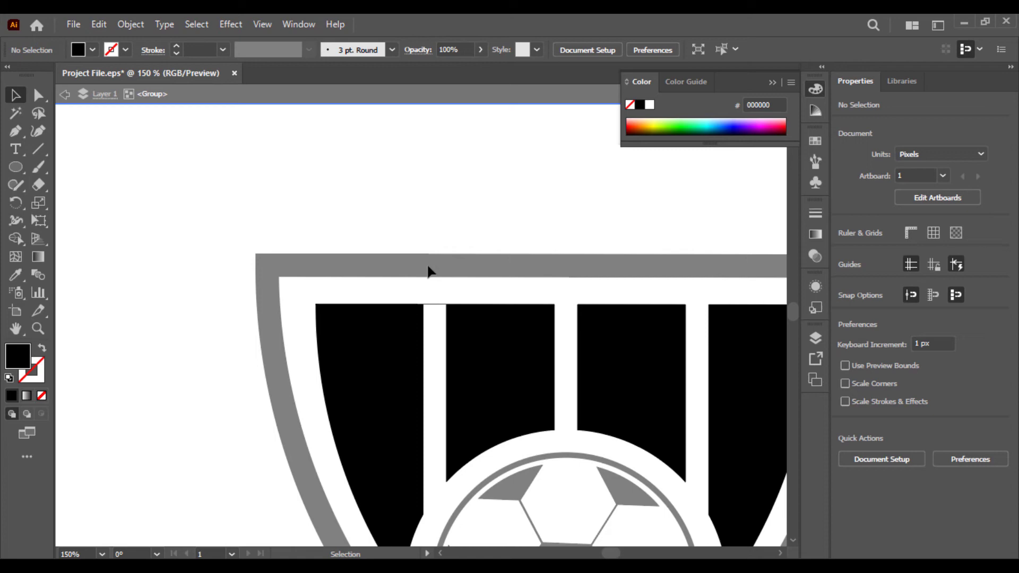
{"action": "left_click", "coordinate": [428, 301]}
{"action": "left_click", "coordinate": [436, 325]}
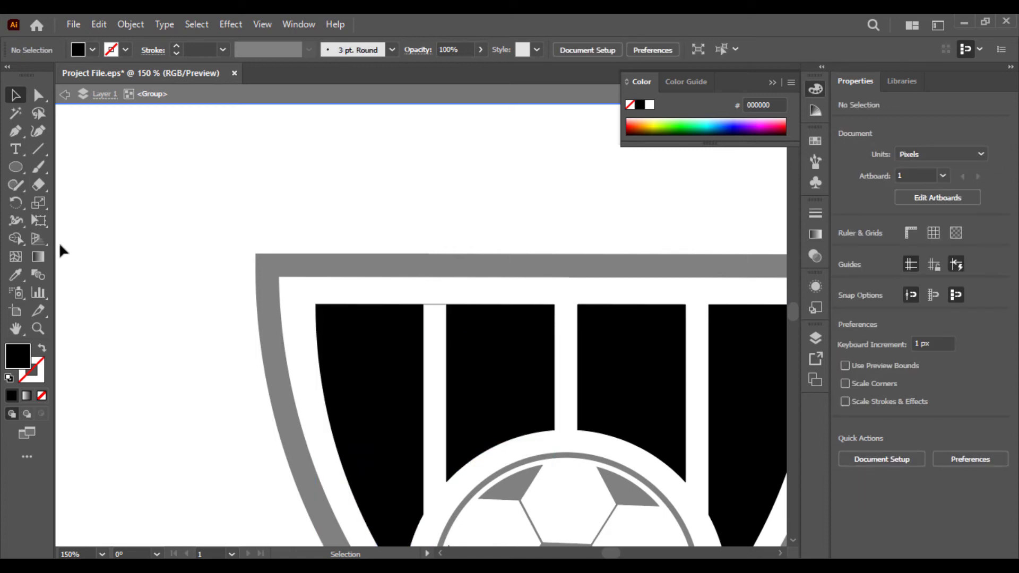
Join the two left stripes into a single path
{"action": "left_click_drag", "start_coordinate": [239, 321], "coordinate": [454, 340]}
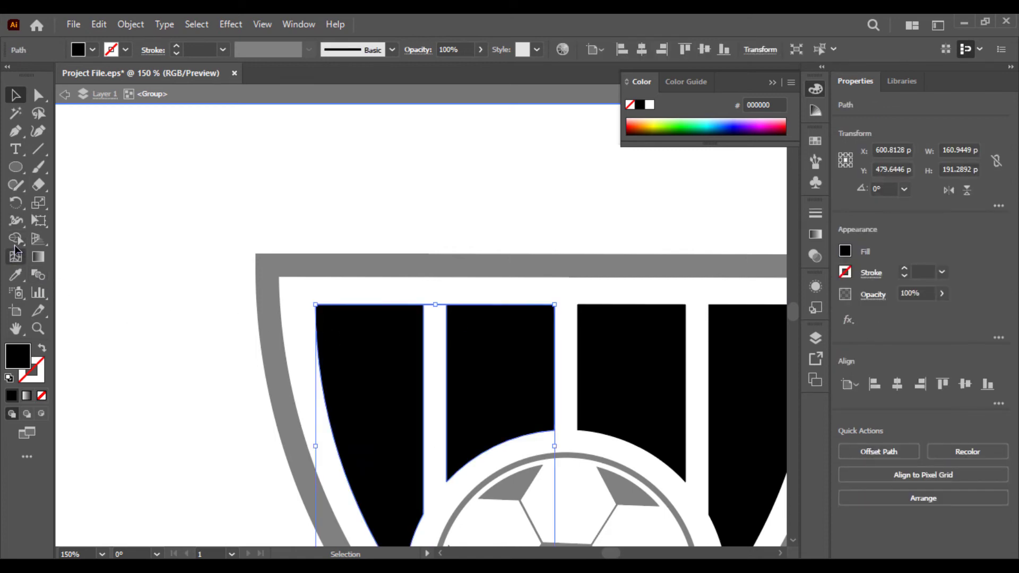
{"action": "left_click", "coordinate": [15, 238]}
{"action": "key", "text": "Delete"}
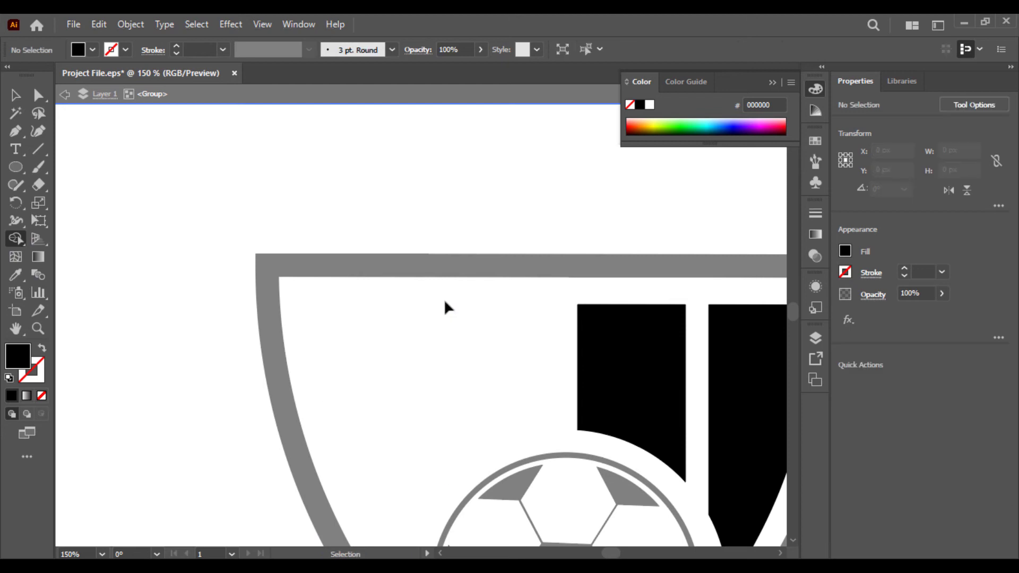
{"action": "key", "text": "ctrl+z"}
{"action": "left_click", "coordinate": [15, 95]}
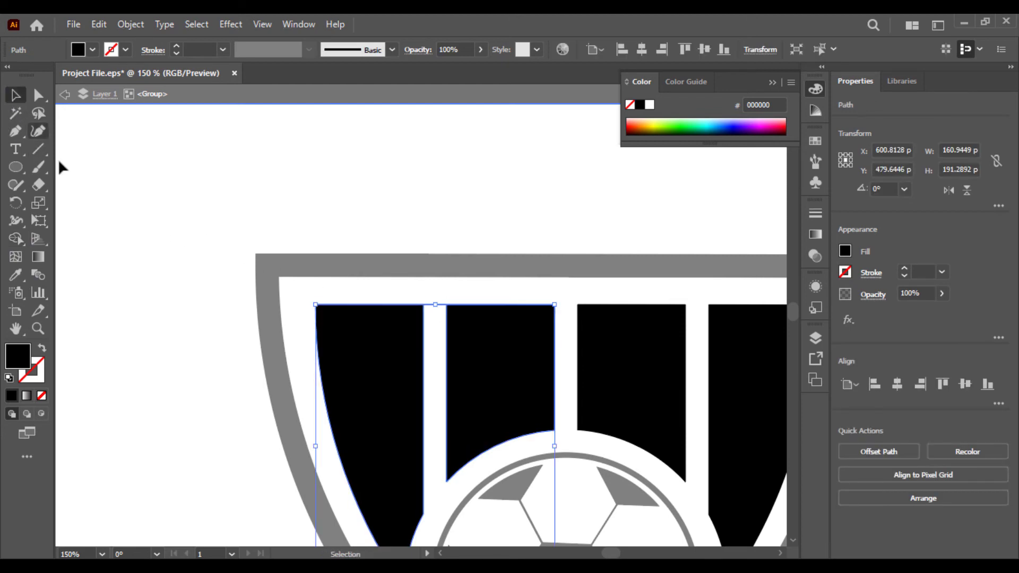
{"action": "left_click", "coordinate": [213, 270]}
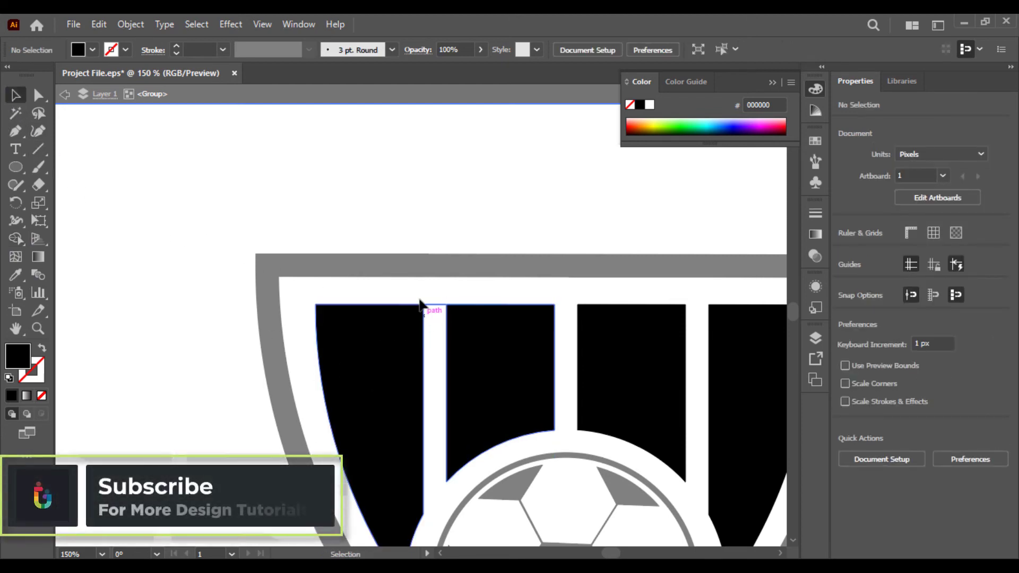
{"action": "left_click", "coordinate": [439, 306]}
{"action": "right_click", "coordinate": [439, 306]}
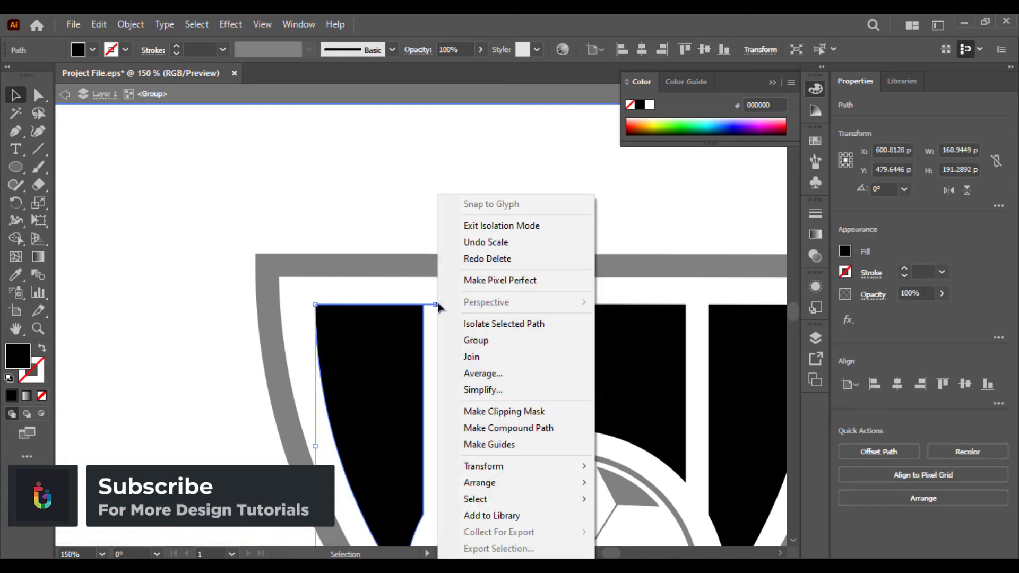
{"action": "left_click", "coordinate": [479, 356]}
{"action": "scroll", "coordinate": [377, 366], "scroll_direction": "up", "scroll_amount": 2}
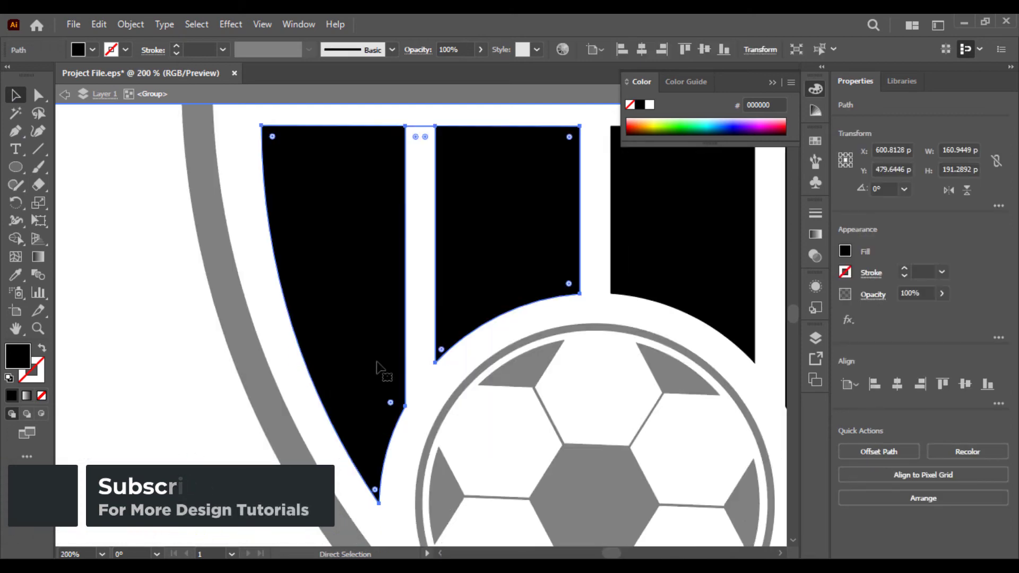
{"action": "scroll", "coordinate": [375, 364], "scroll_direction": "up", "scroll_amount": 2}
{"action": "mouse_move", "coordinate": [500, 270]}
{"action": "left_mouse_down"}
{"action": "mouse_move", "coordinate": [528, 251]}
{"action": "mouse_move", "coordinate": [501, 535]}
{"action": "left_mouse_up"}
Zoom in on the stripe gap and inspect the black stripe's top edge path
{"action": "scroll", "coordinate": [464, 446], "scroll_direction": "up", "scroll_amount": 1}
{"action": "left_click", "coordinate": [484, 455]}
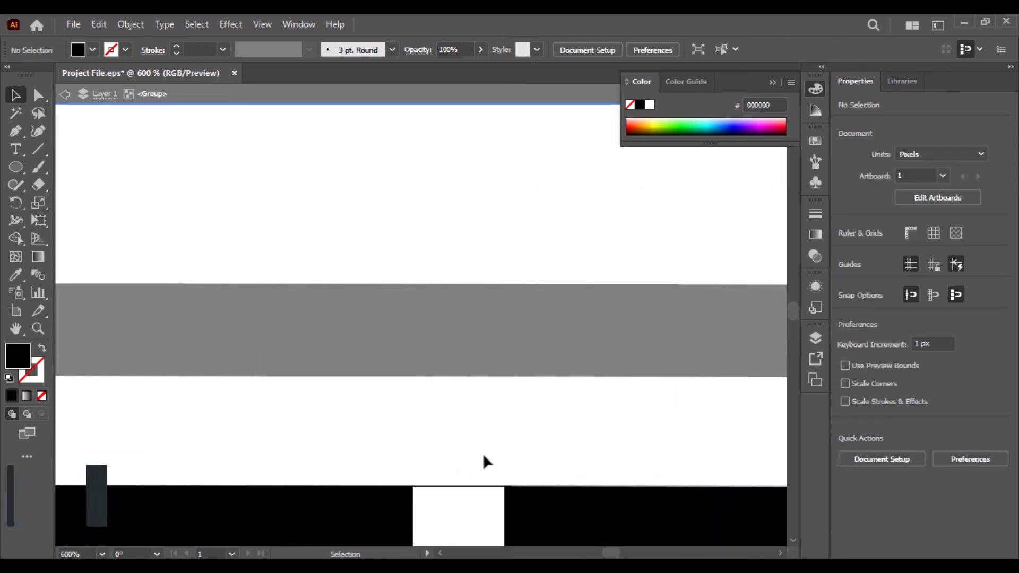
{"action": "left_click", "coordinate": [485, 486]}
{"action": "right_click", "coordinate": [485, 493]}
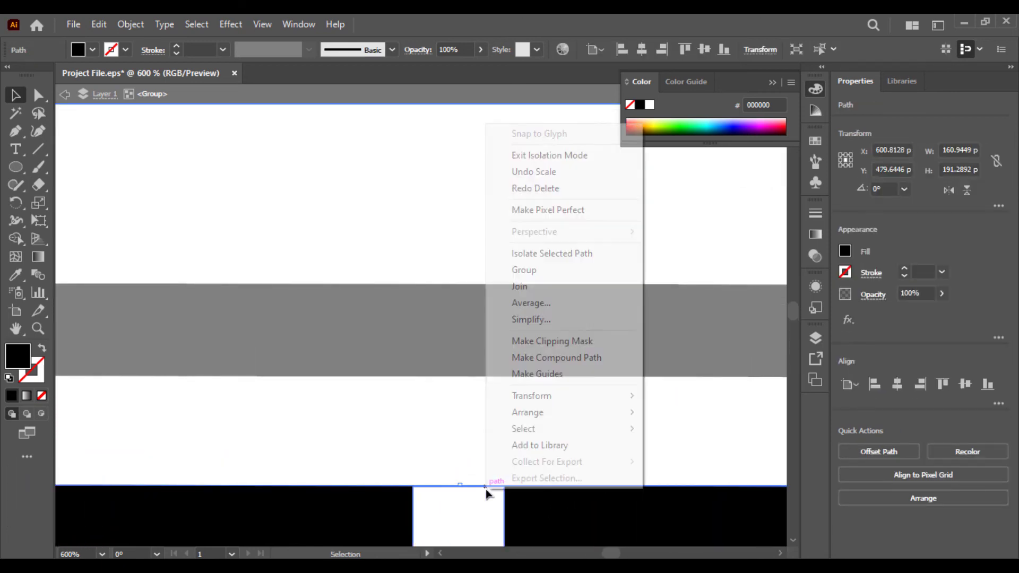
{"action": "left_click", "coordinate": [457, 457]}
{"action": "left_click_drag", "start_coordinate": [457, 459], "coordinate": [423, 419]}
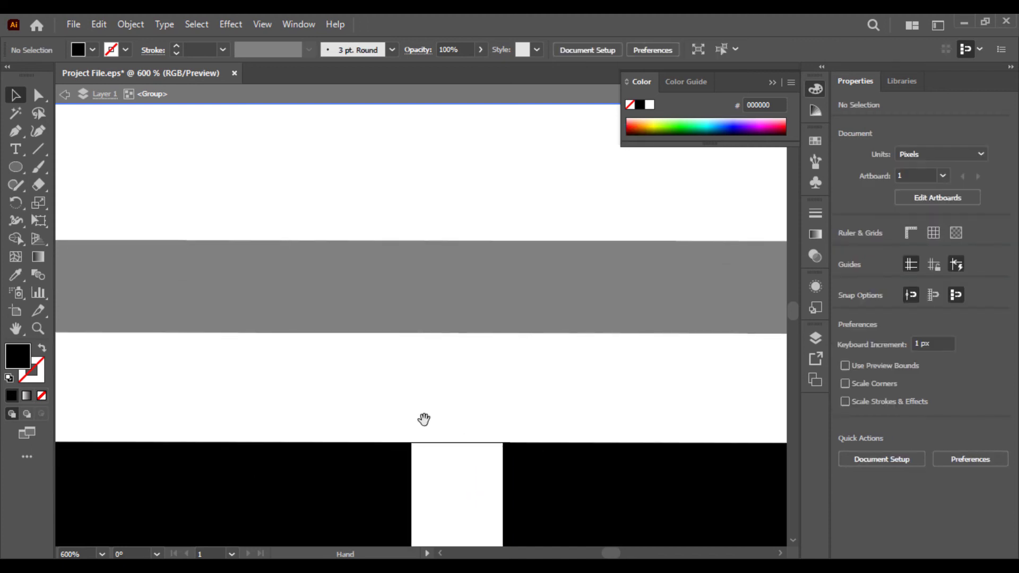
Draw a vertical line along the stripe gap and extend it above the stripe tops
{"action": "left_click", "coordinate": [38, 150]}
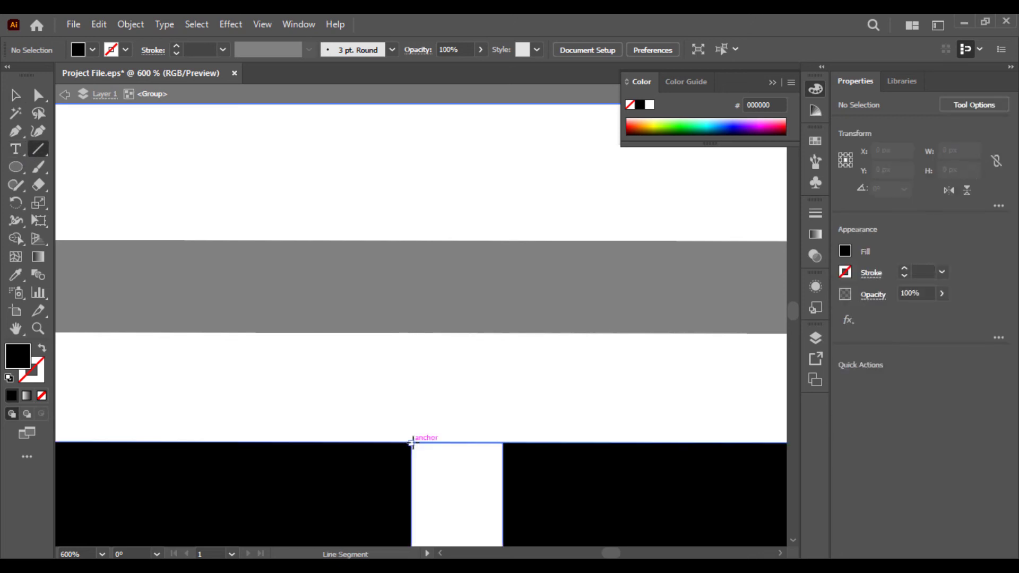
{"action": "left_click_drag", "start_coordinate": [411, 443], "coordinate": [413, 536]}
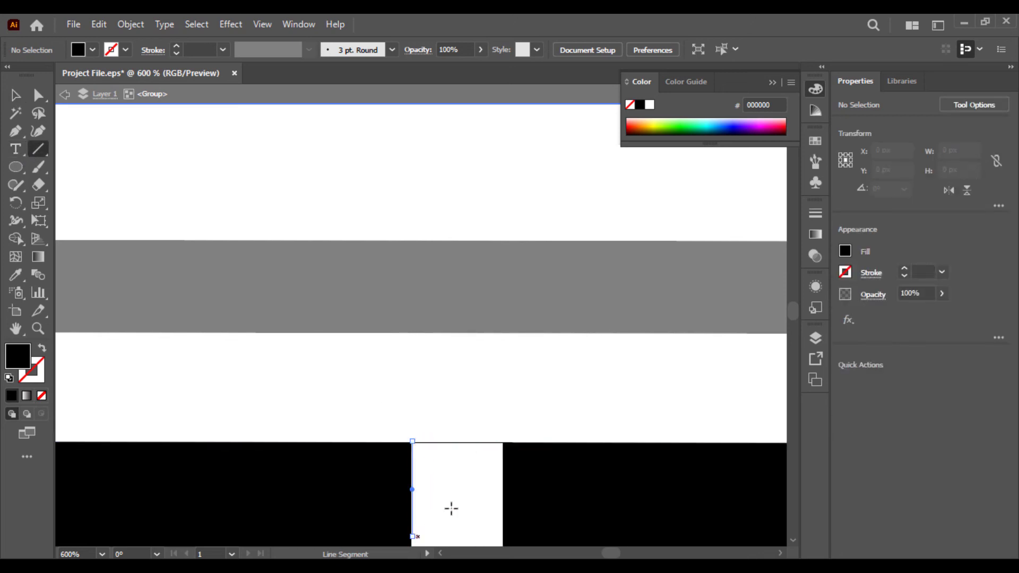
{"action": "left_click", "coordinate": [15, 95]}
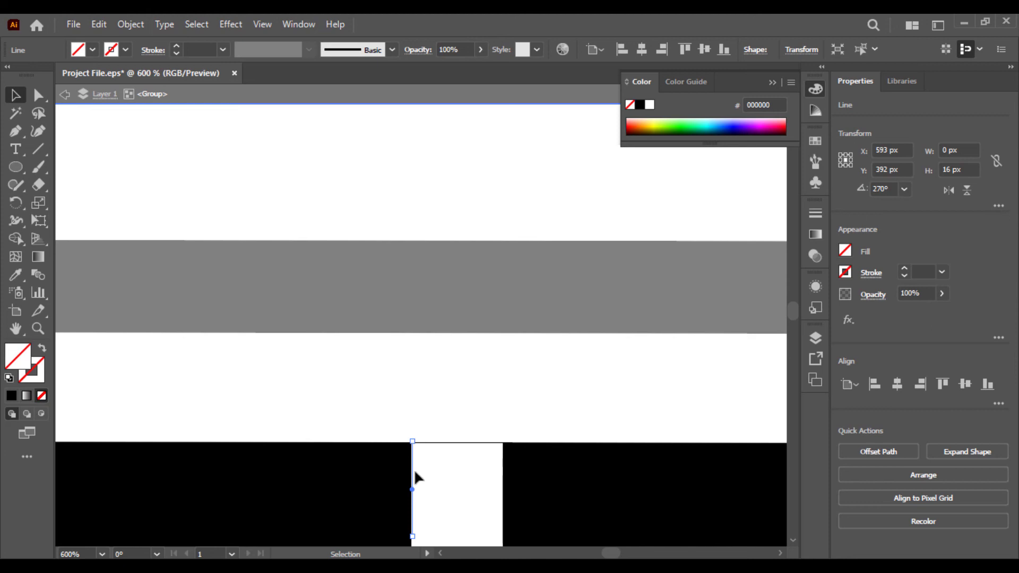
{"action": "mouse_move", "coordinate": [413, 472]}
{"action": "left_mouse_down"}
{"action": "mouse_move", "coordinate": [413, 458]}
{"action": "mouse_move", "coordinate": [507, 477]}
{"action": "left_mouse_up"}
{"action": "left_click", "coordinate": [432, 472]}
{"action": "left_click_drag", "start_coordinate": [501, 436], "coordinate": [501, 388]}
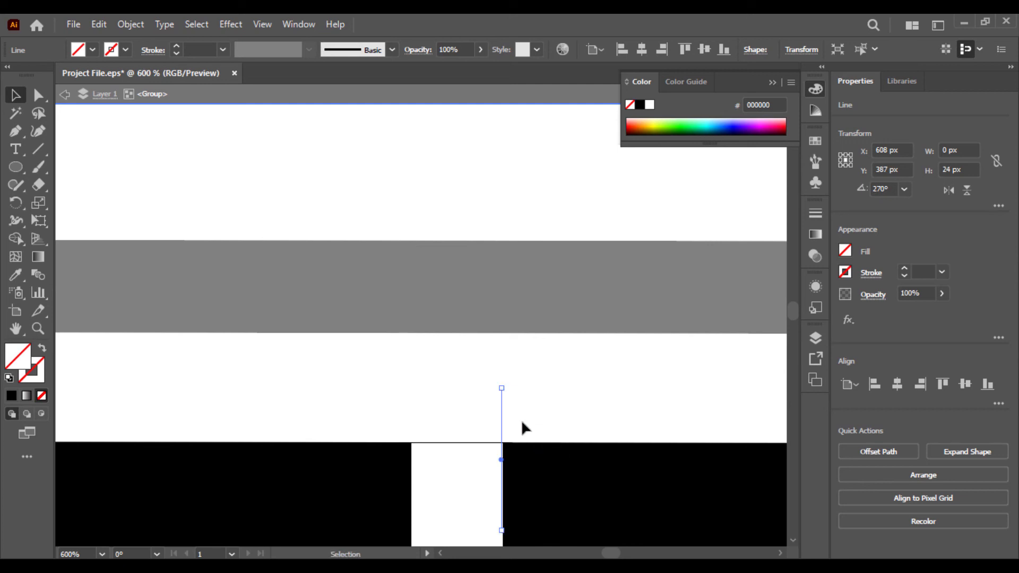
Select the edge lines with the stripes, then check each gap-edge line
{"action": "left_click_drag", "start_coordinate": [534, 405], "coordinate": [398, 521]}
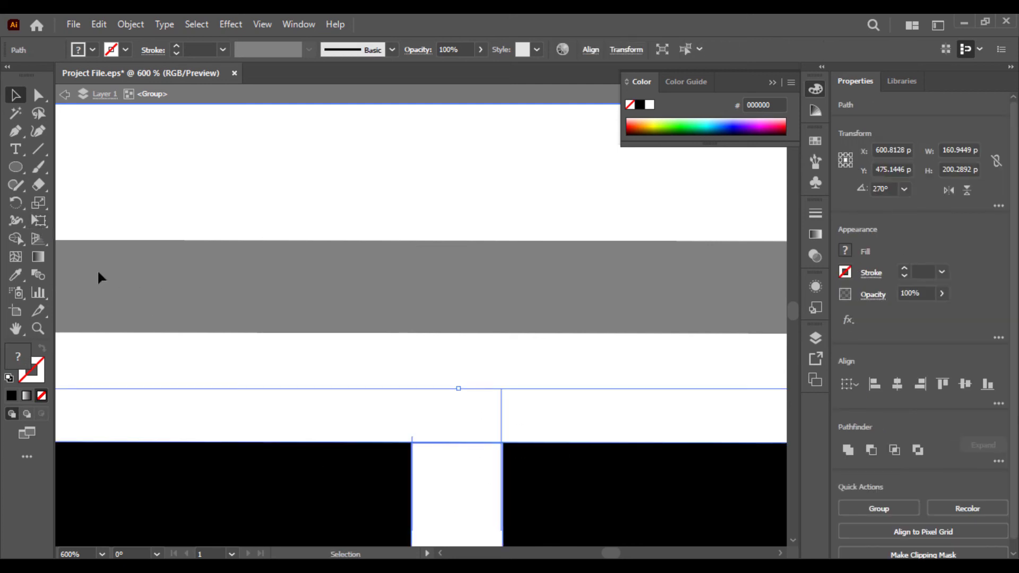
{"action": "left_click", "coordinate": [16, 239]}
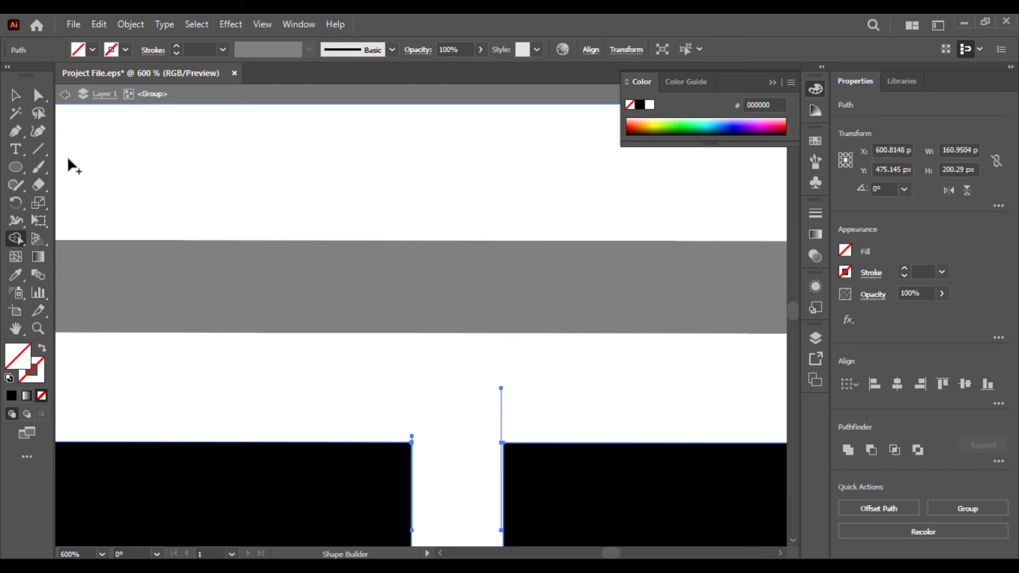
{"action": "left_click", "coordinate": [15, 95]}
{"action": "left_click", "coordinate": [351, 371]}
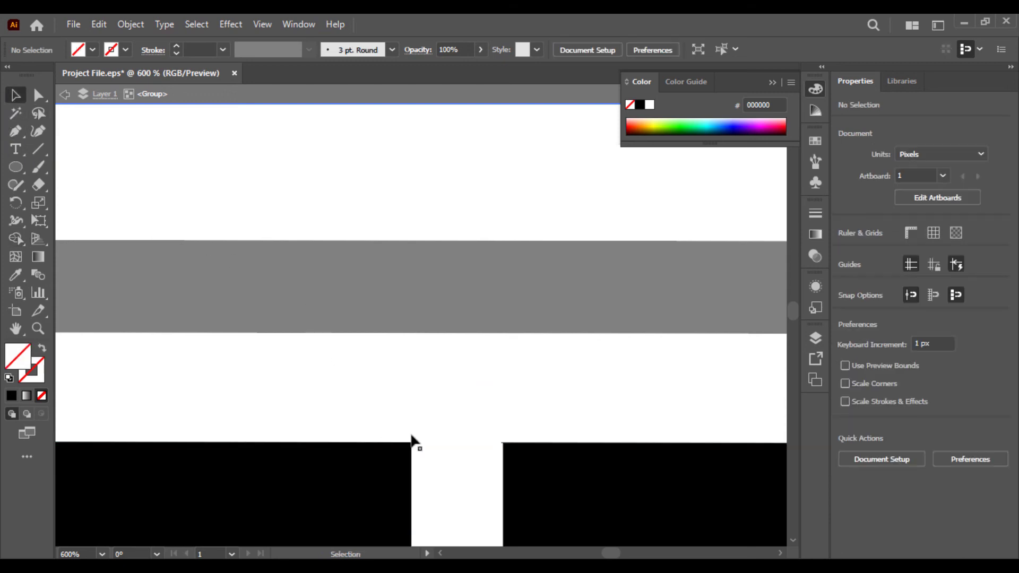
{"action": "left_click", "coordinate": [414, 438]}
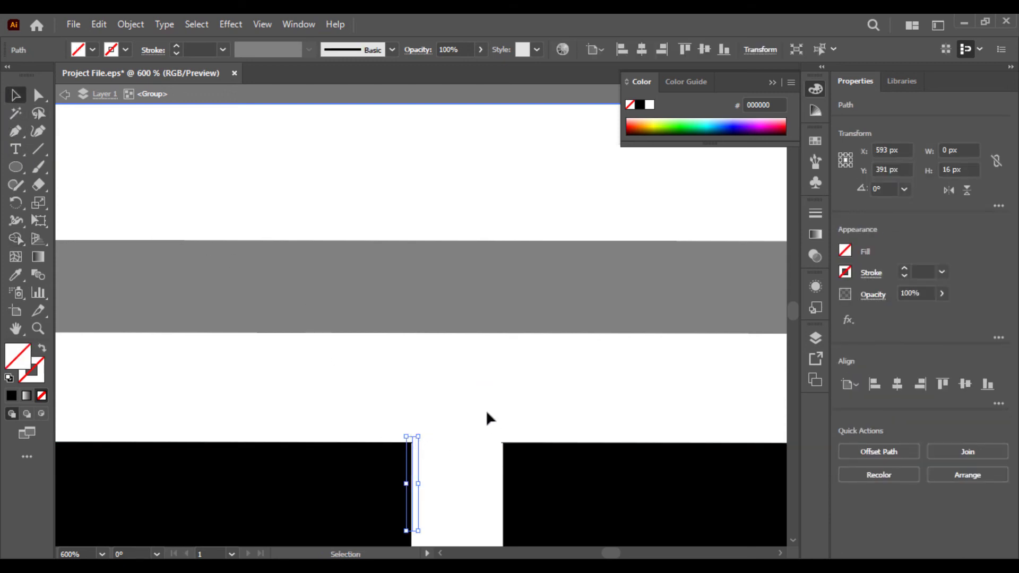
{"action": "left_click", "coordinate": [504, 437]}
{"action": "left_click", "coordinate": [504, 431]}
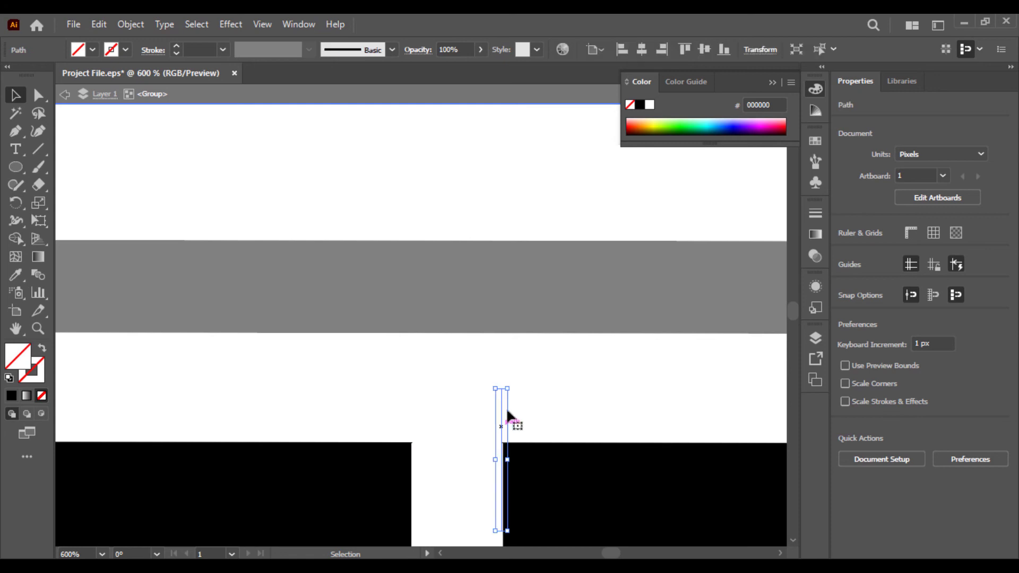
{"action": "left_click", "coordinate": [529, 386]}
Fit the artboard, exit isolation mode and ungroup the shield's stripes and ball
{"action": "key", "text": "ctrl+0"}
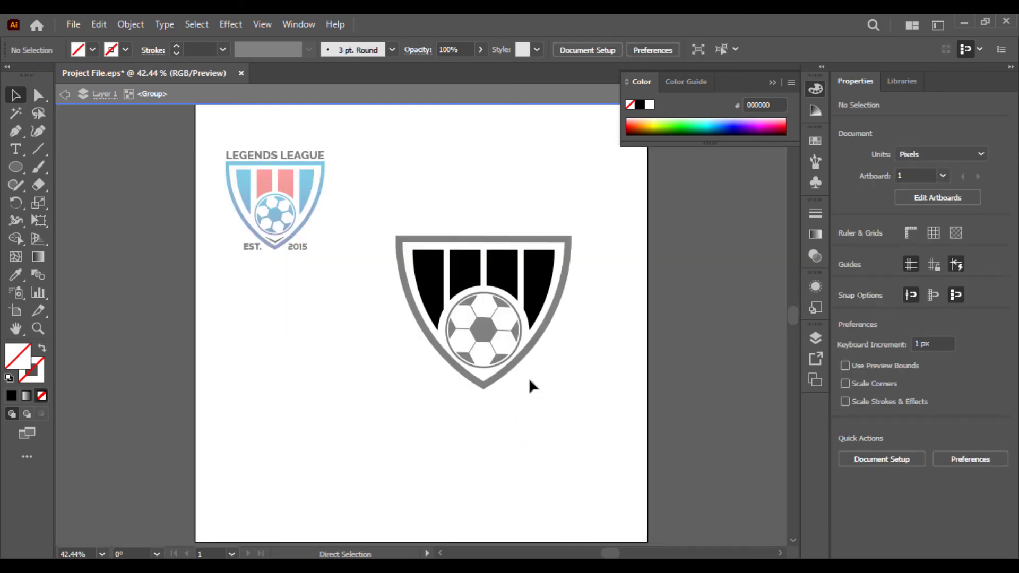
{"action": "key", "text": "Escape"}
{"action": "key", "text": "ctrl+equal"}
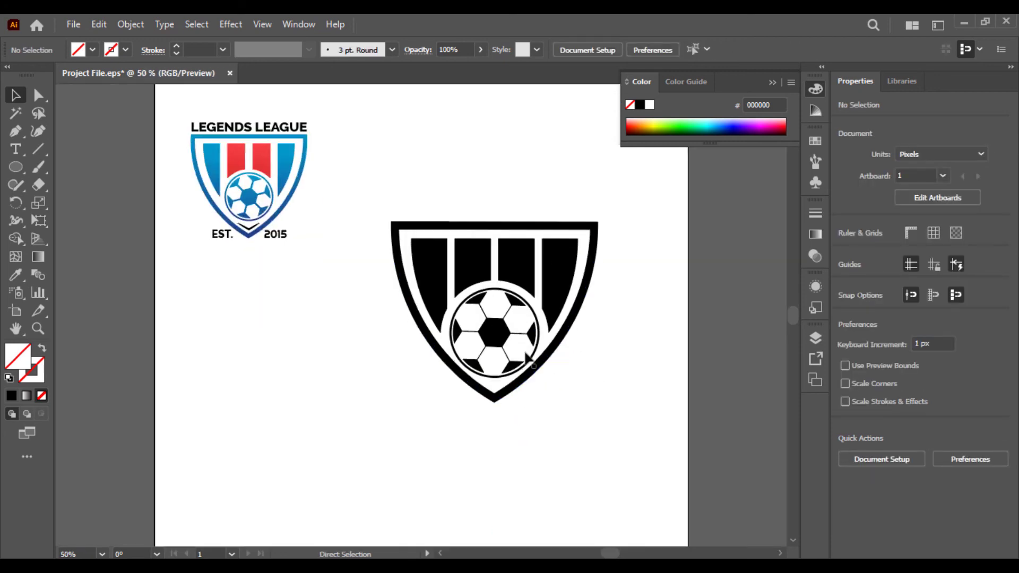
{"action": "left_click_drag", "start_coordinate": [529, 360], "coordinate": [448, 427]}
{"action": "left_click", "coordinate": [445, 356]}
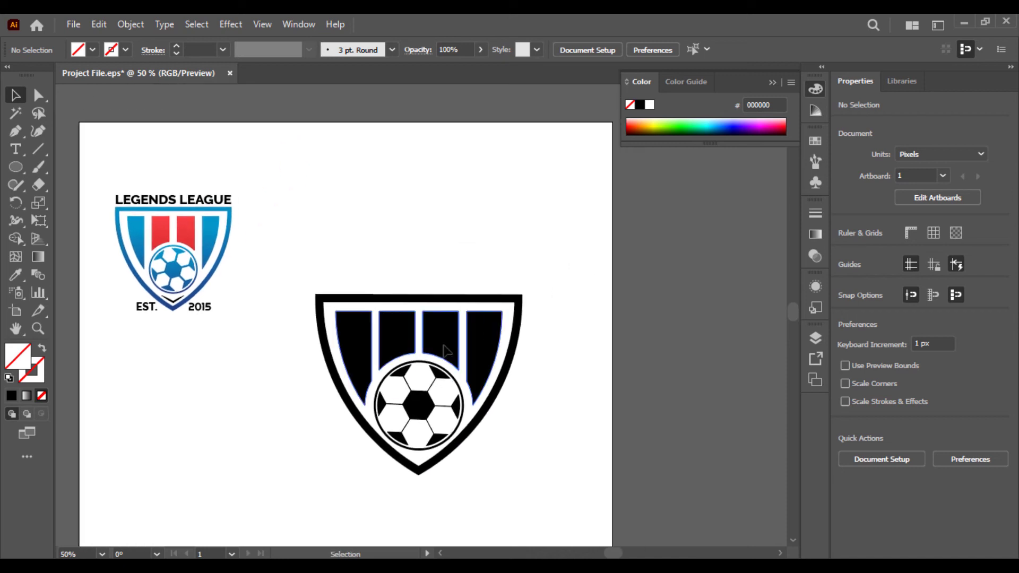
{"action": "right_click", "coordinate": [427, 344]}
{"action": "left_click", "coordinate": [471, 206]}
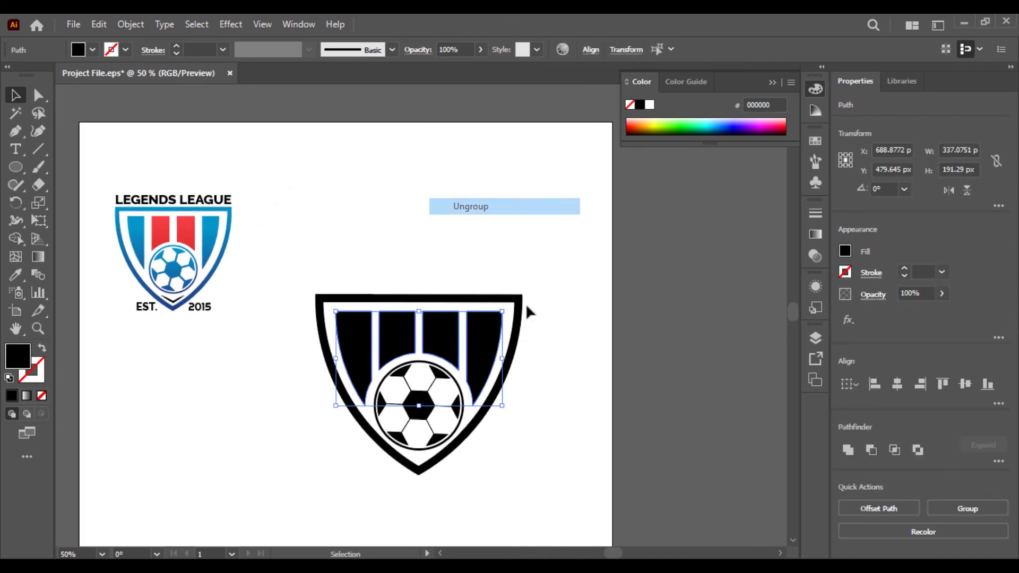
{"action": "left_click", "coordinate": [526, 305]}
Give the two middle stripes the logo's red colour as a vertical gradient, darker at bottom
{"action": "left_click", "coordinate": [452, 339]}
{"action": "left_click", "coordinate": [405, 339], "text": "shift"}
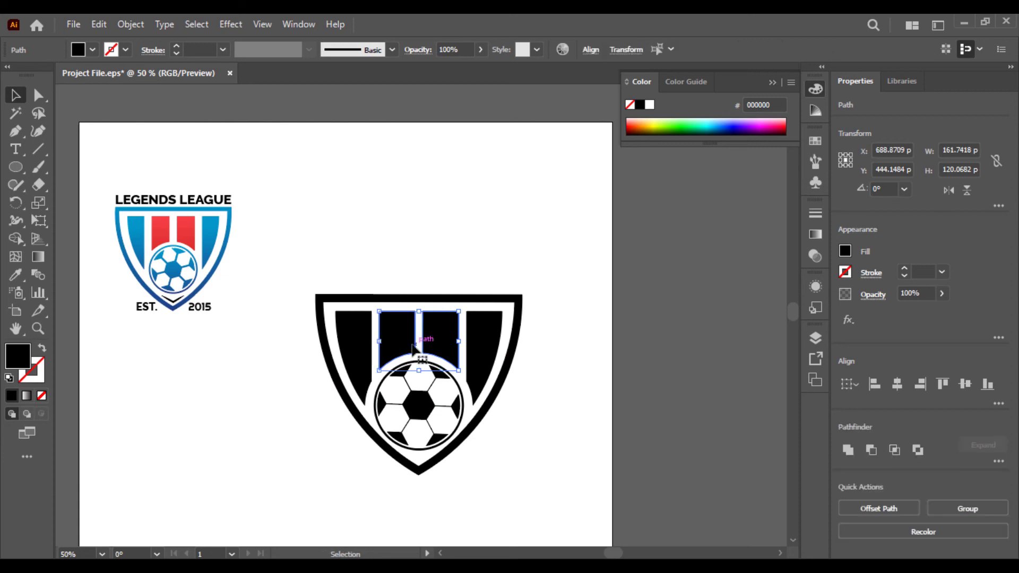
{"action": "left_click", "coordinate": [18, 273]}
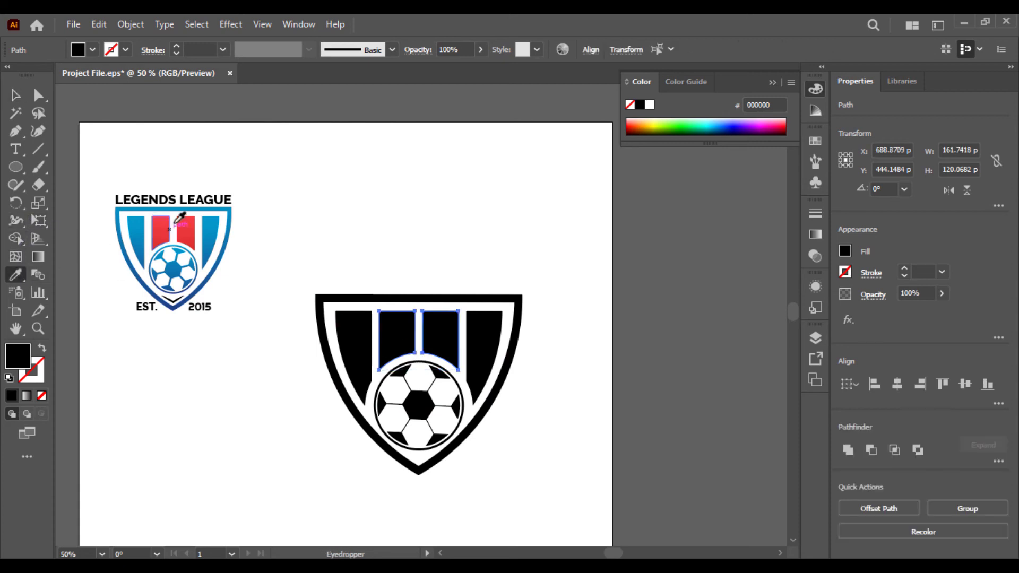
{"action": "left_click", "coordinate": [184, 227]}
{"action": "key", "text": "g"}
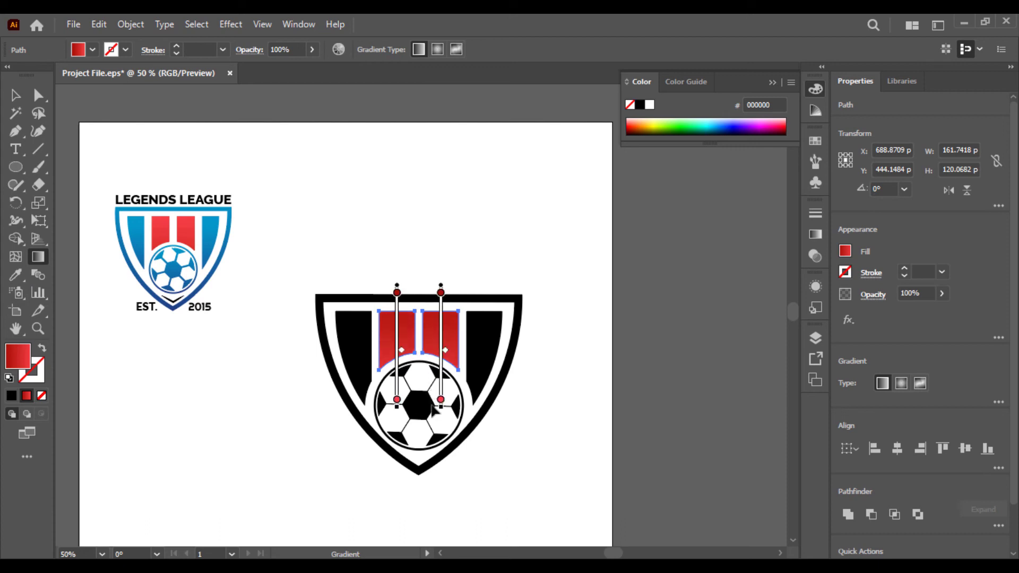
{"action": "left_click_drag", "start_coordinate": [433, 440], "coordinate": [433, 463]}
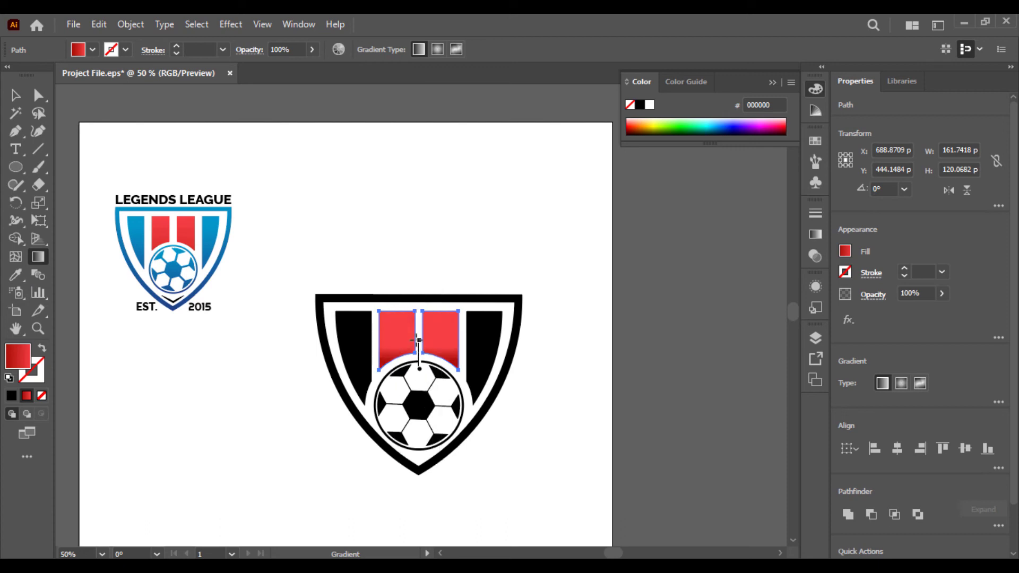
{"action": "left_click_drag", "start_coordinate": [419, 368], "coordinate": [419, 306]}
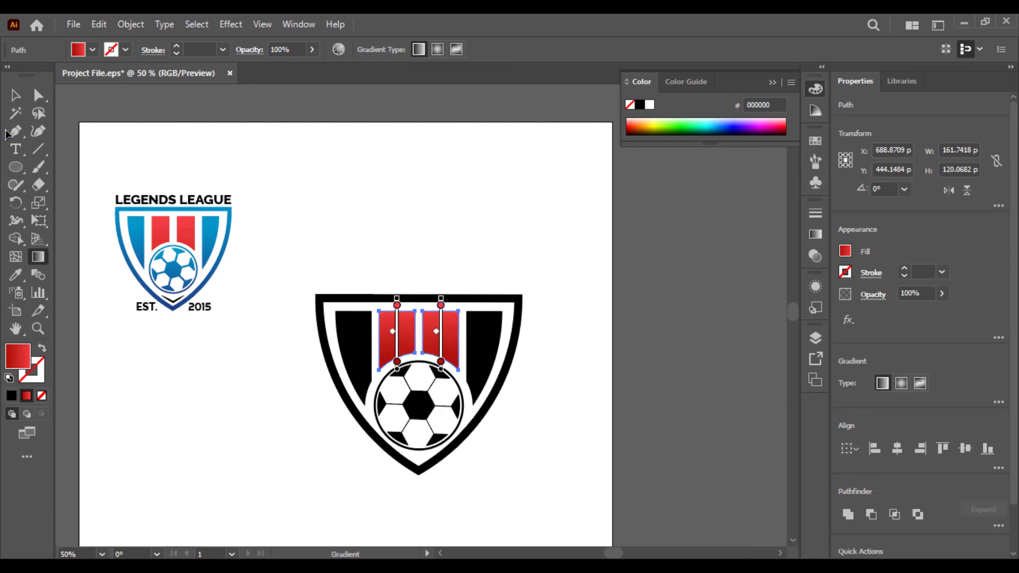
{"action": "left_click", "coordinate": [16, 95]}
{"action": "left_click", "coordinate": [173, 266]}
Give the two outer stripes the logo's blue gradient running vertically
{"action": "left_click", "coordinate": [353, 350]}
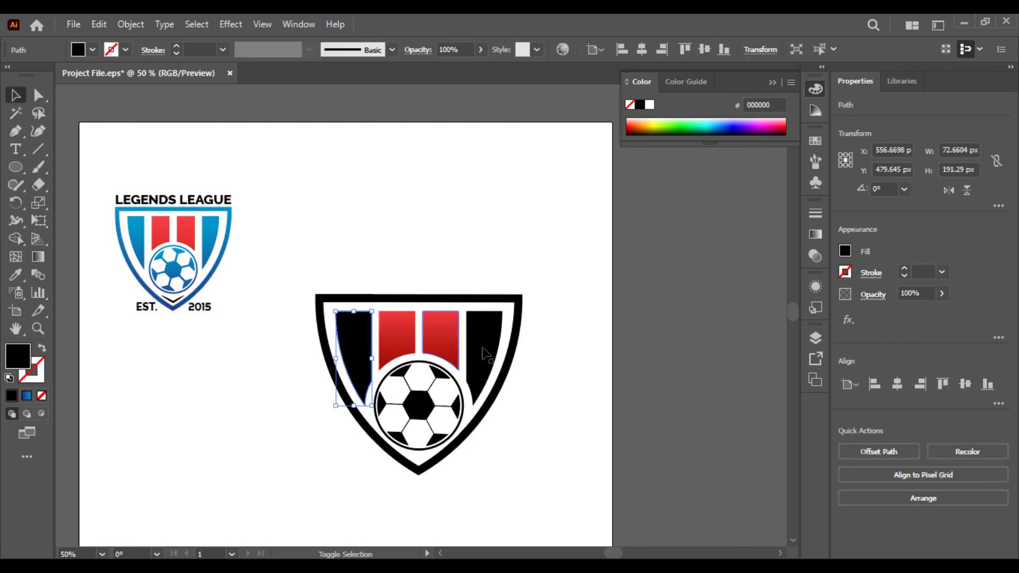
{"action": "left_click", "coordinate": [485, 355], "text": "shift"}
{"action": "left_click", "coordinate": [16, 275]}
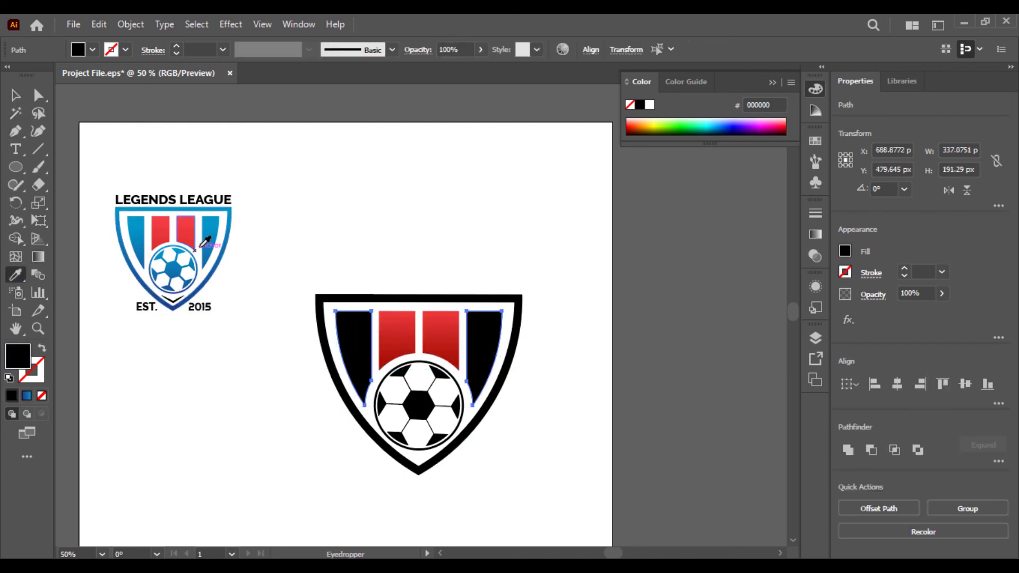
{"action": "left_click", "coordinate": [205, 242]}
{"action": "left_click", "coordinate": [39, 257]}
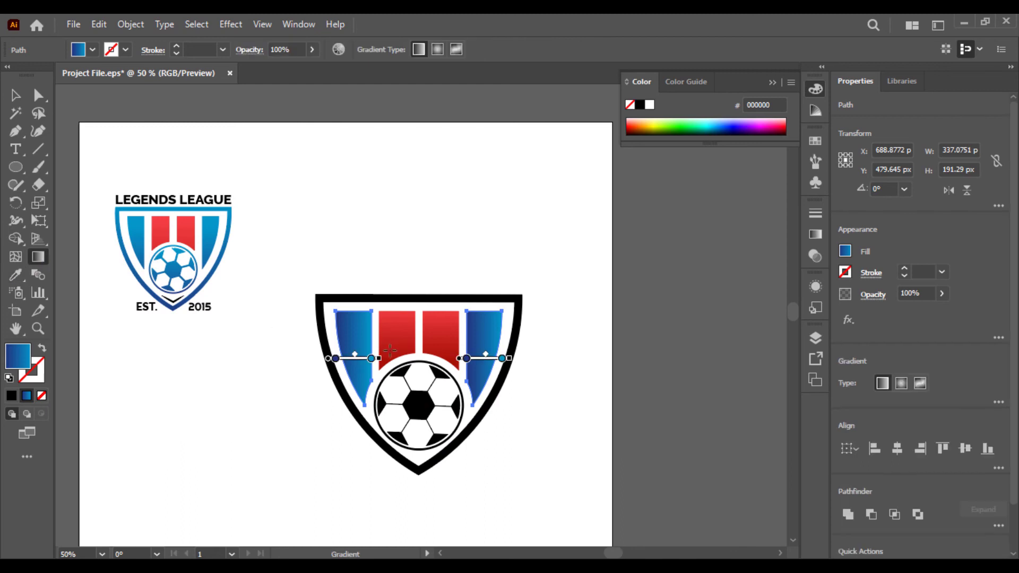
{"action": "left_click_drag", "start_coordinate": [424, 377], "coordinate": [424, 301]}
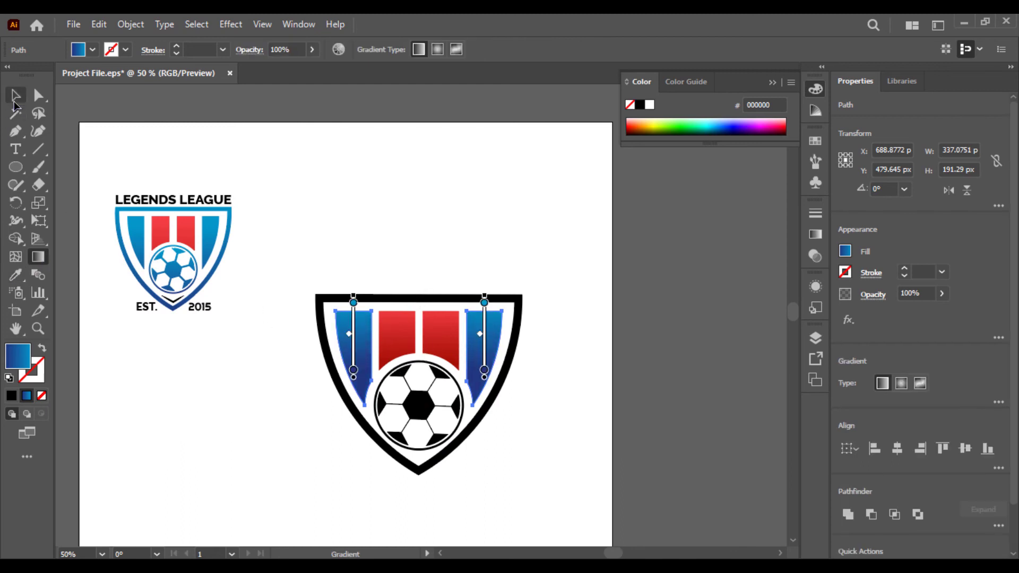
{"action": "left_click", "coordinate": [15, 97]}
{"action": "left_click", "coordinate": [186, 318]}
Apply the small logo's blue outline gradient to the shield, running bottom to top
{"action": "left_click", "coordinate": [323, 355]}
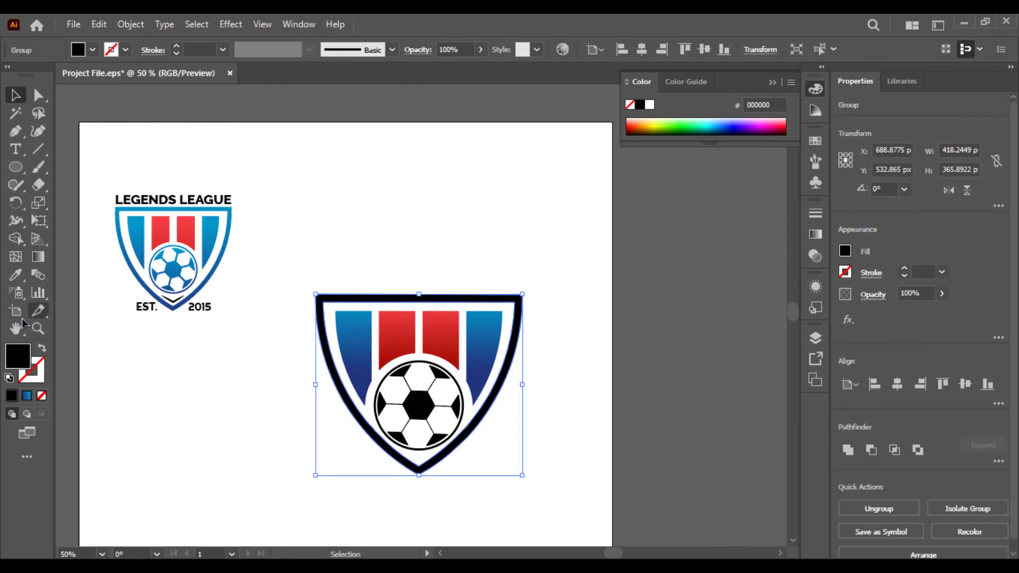
{"action": "left_click", "coordinate": [15, 275]}
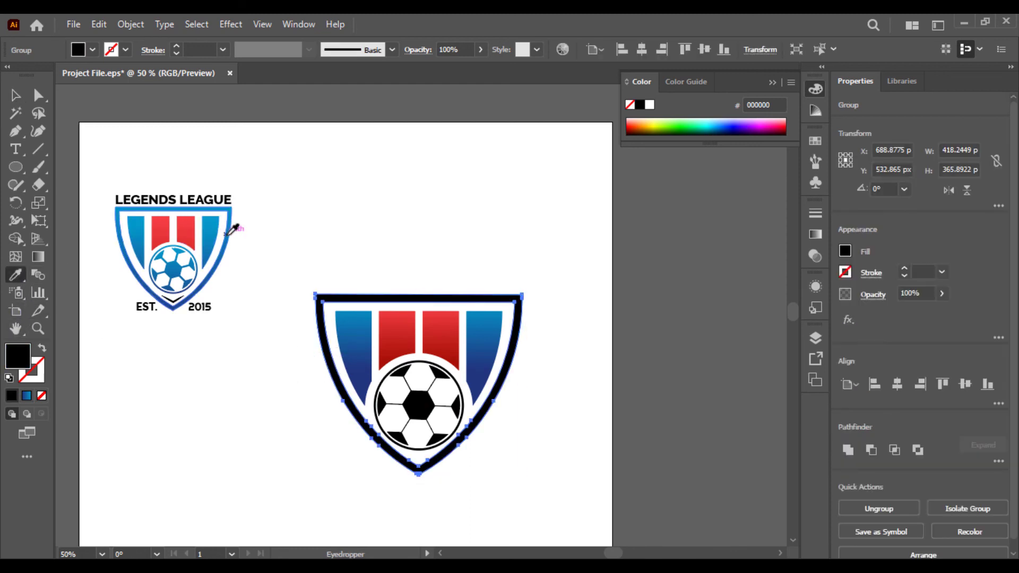
{"action": "left_click", "coordinate": [227, 234]}
{"action": "left_click", "coordinate": [41, 259]}
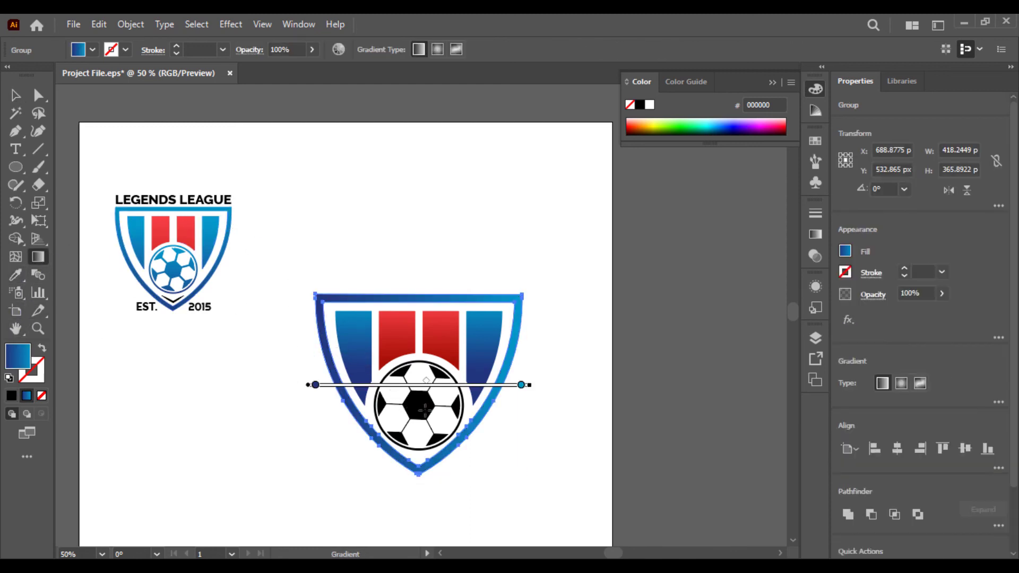
{"action": "left_click_drag", "start_coordinate": [425, 410], "coordinate": [424, 307]}
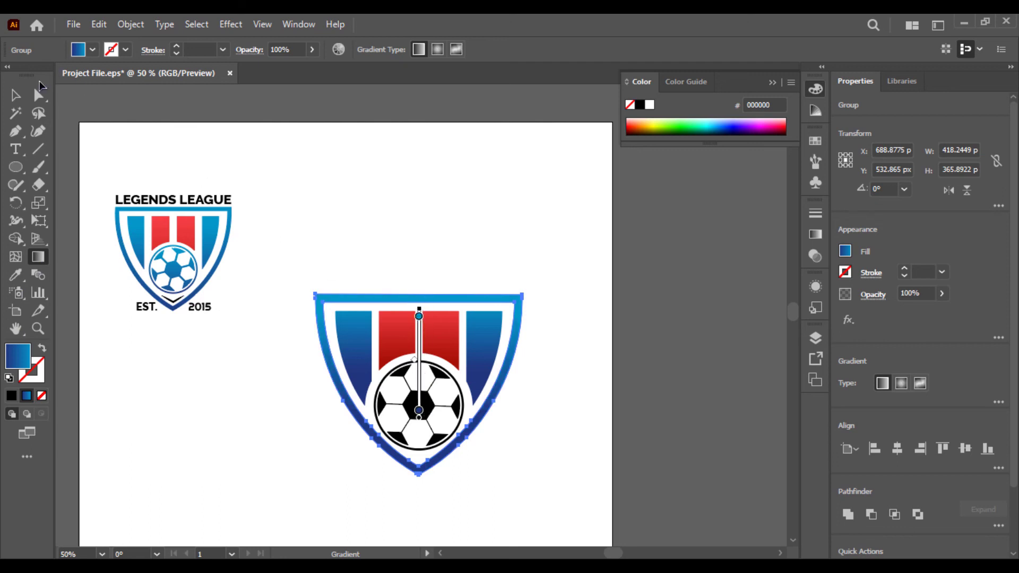
{"action": "left_click", "coordinate": [15, 95]}
{"action": "left_click", "coordinate": [191, 360]}
Apply the same blue gradient to the soccer ball, running bottom to top
{"action": "left_click", "coordinate": [393, 412]}
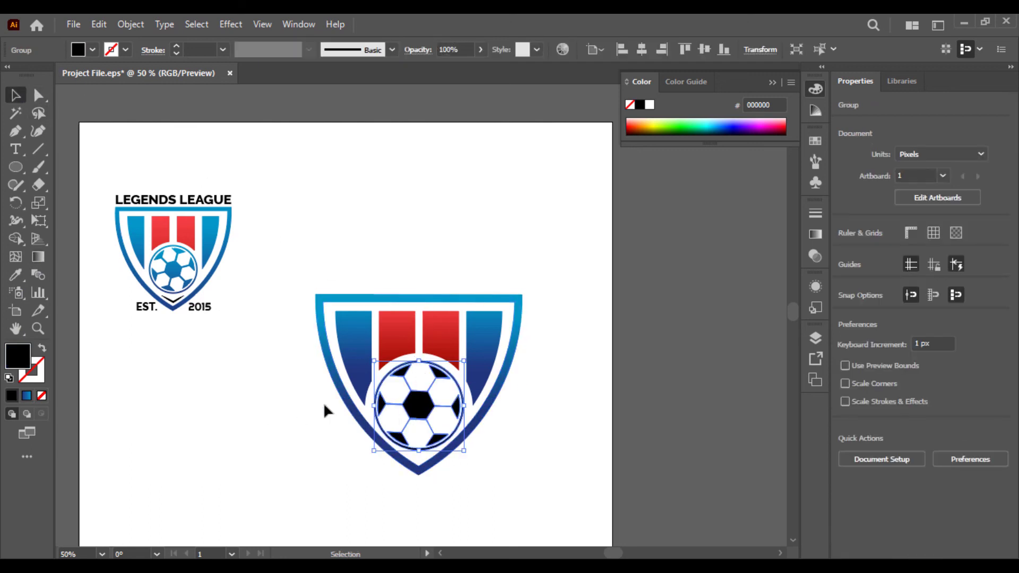
{"action": "left_click", "coordinate": [16, 275]}
{"action": "left_click", "coordinate": [181, 271]}
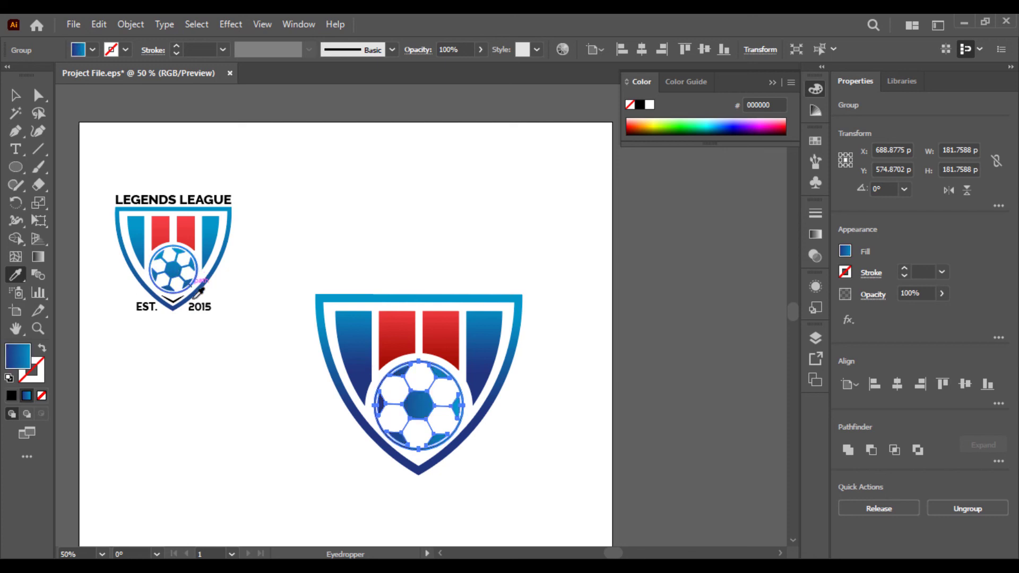
{"action": "left_click", "coordinate": [38, 257]}
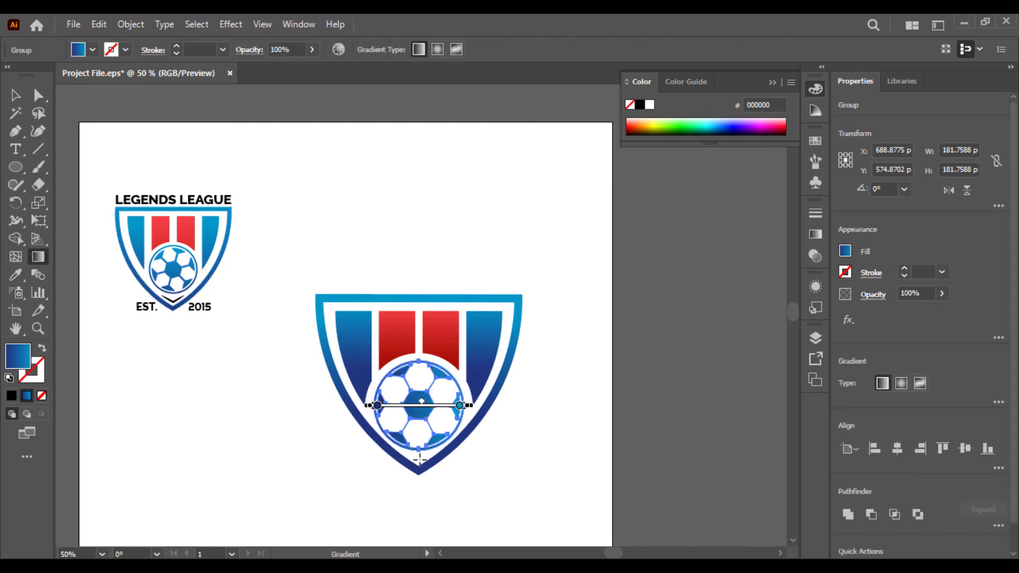
{"action": "left_click_drag", "start_coordinate": [420, 466], "coordinate": [418, 375]}
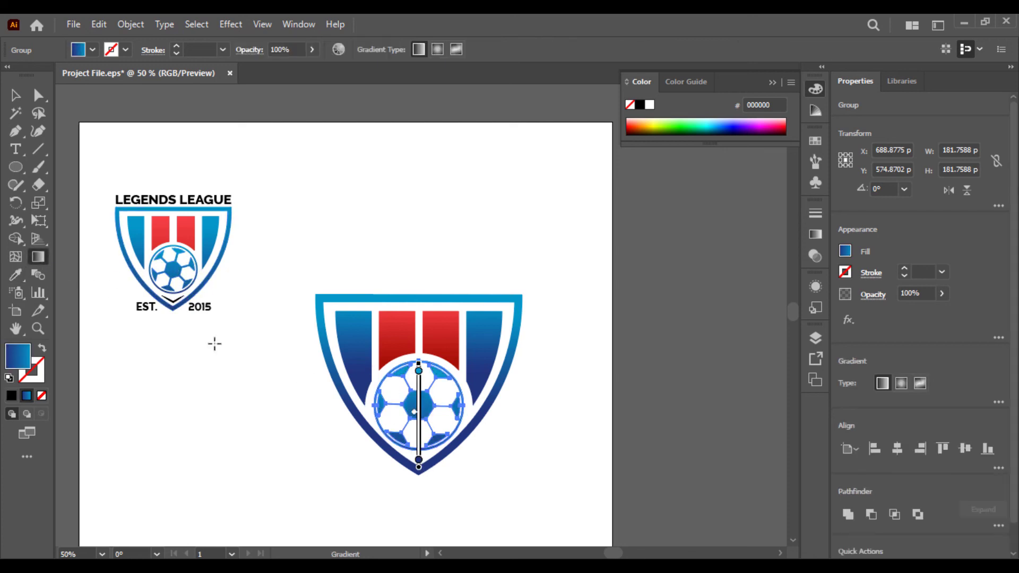
{"action": "left_click", "coordinate": [15, 95]}
{"action": "left_click", "coordinate": [269, 406]}
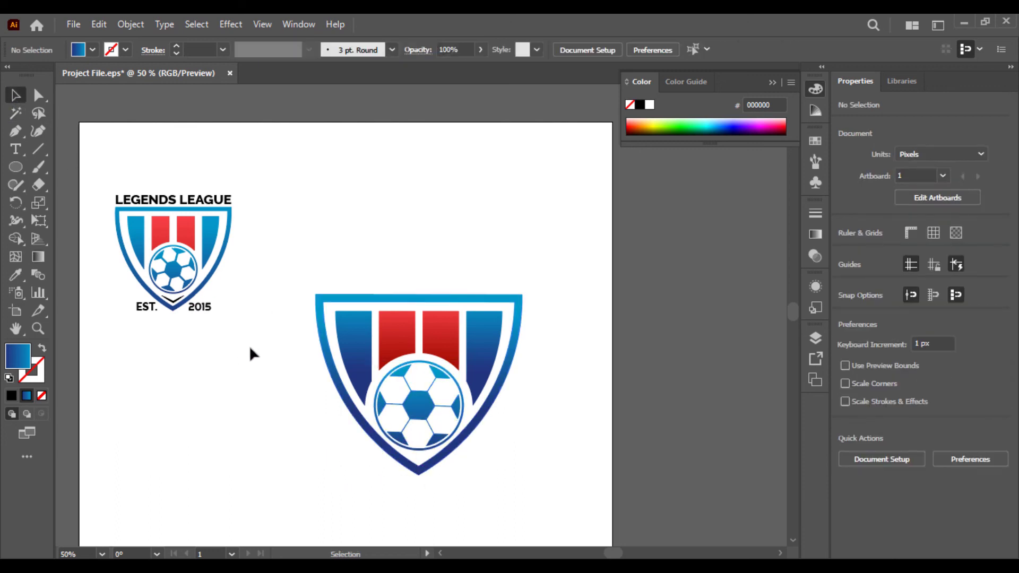
Copy the LEGENDS LEAGUE title above the large shield and stretch it to the shield's width
{"action": "mouse_move", "coordinate": [205, 201]}
{"action": "left_mouse_down"}
{"action": "mouse_move", "coordinate": [478, 283]}
{"action": "mouse_move", "coordinate": [523, 269]}
{"action": "left_mouse_up"}
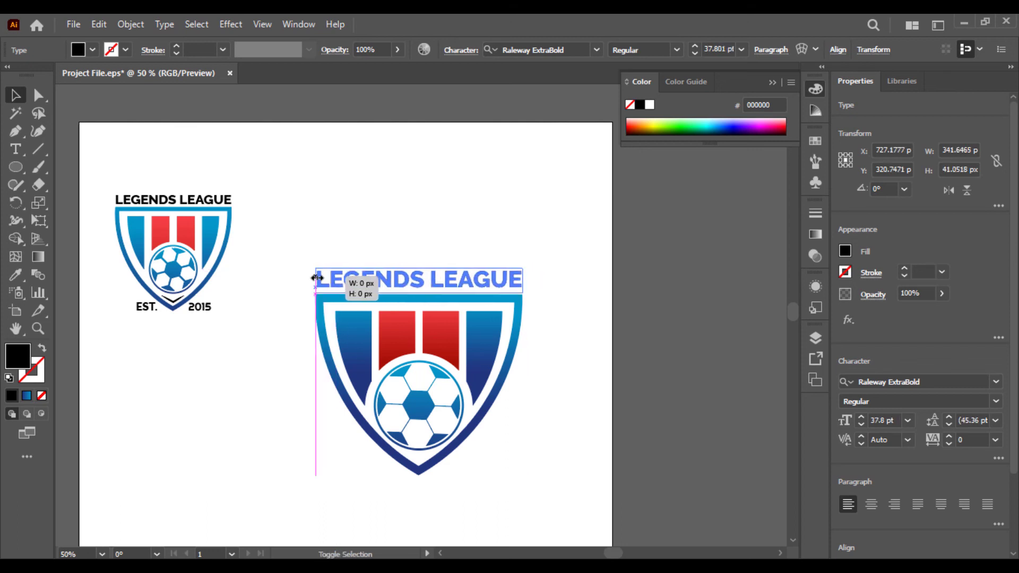
{"action": "left_click_drag", "start_coordinate": [345, 277], "coordinate": [311, 278]}
{"action": "left_click", "coordinate": [374, 234]}
Copy EST. and 2015 from the small logo to sit beneath the large shield
{"action": "left_click", "coordinate": [201, 312]}
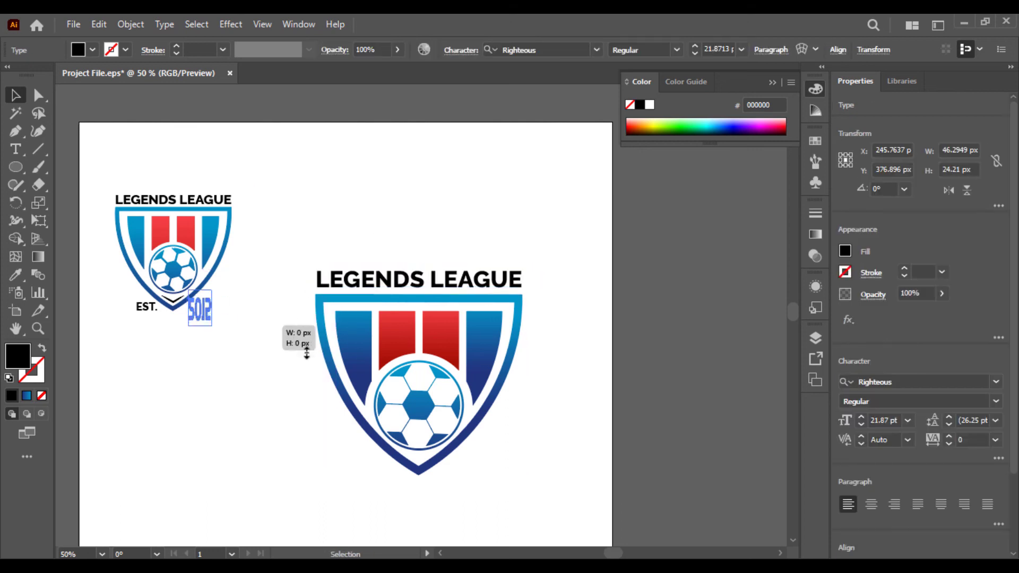
{"action": "mouse_move", "coordinate": [205, 309]}
{"action": "left_mouse_down"}
{"action": "mouse_move", "coordinate": [476, 465]}
{"action": "mouse_move", "coordinate": [523, 438]}
{"action": "mouse_move", "coordinate": [507, 463]}
{"action": "mouse_move", "coordinate": [507, 454]}
{"action": "mouse_move", "coordinate": [480, 474]}
{"action": "left_mouse_up"}
{"action": "left_click", "coordinate": [521, 474]}
{"action": "left_click", "coordinate": [155, 324]}
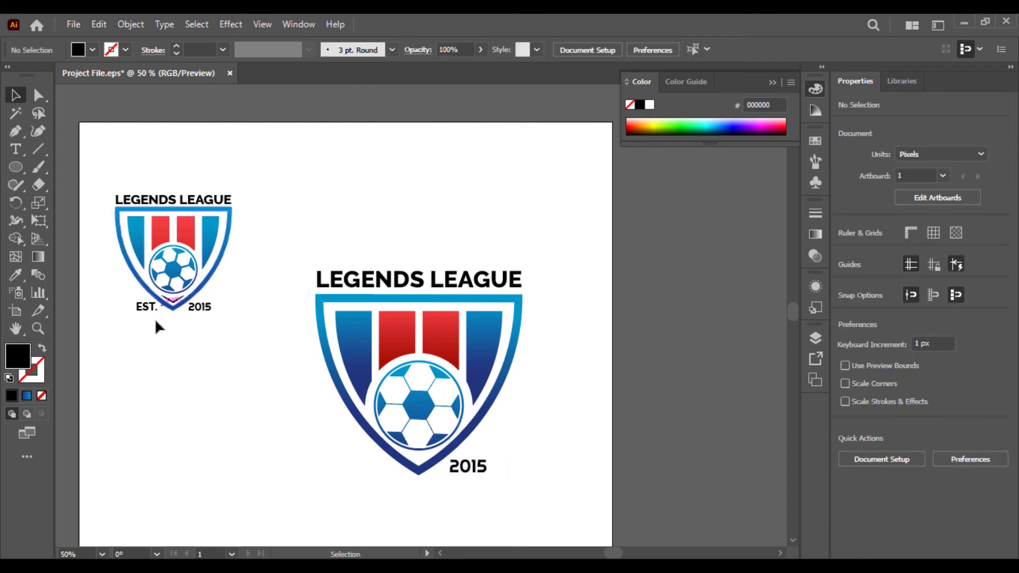
{"action": "mouse_move", "coordinate": [148, 312]}
{"action": "left_mouse_down"}
{"action": "mouse_move", "coordinate": [369, 474]}
{"action": "mouse_move", "coordinate": [384, 472]}
{"action": "mouse_move", "coordinate": [366, 470]}
{"action": "left_mouse_up"}
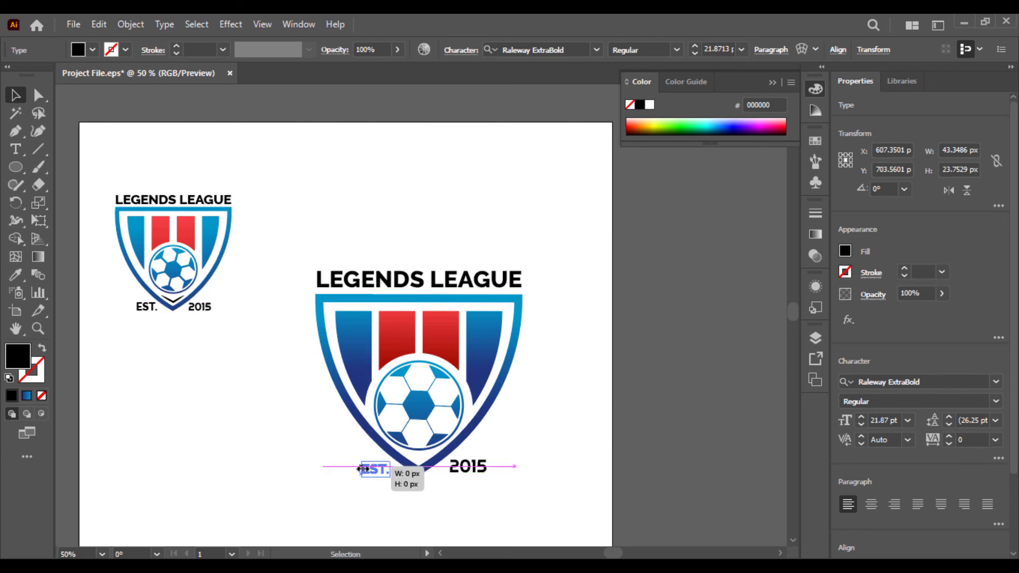
{"action": "left_click", "coordinate": [424, 505]}
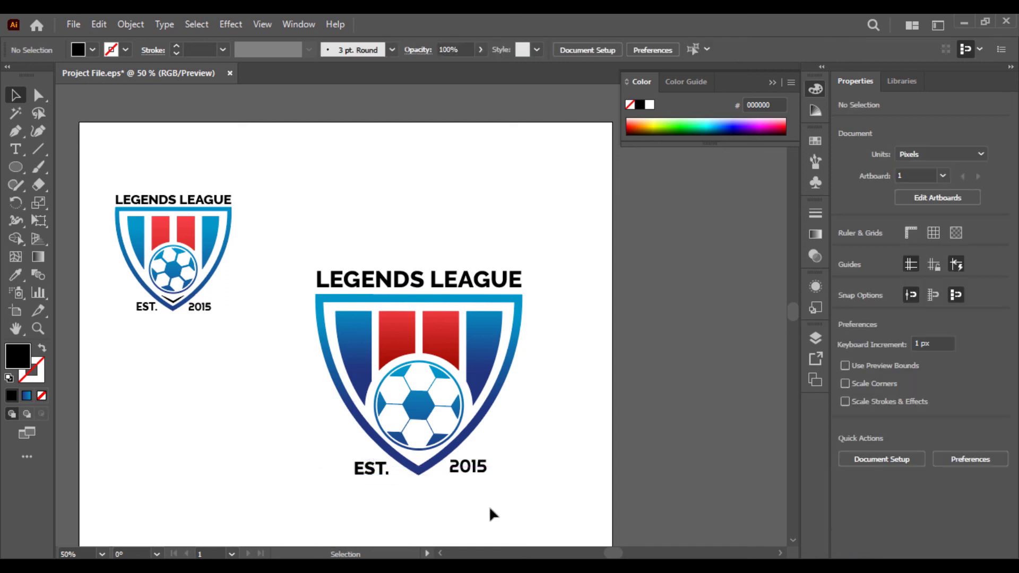
{"action": "left_click_drag", "start_coordinate": [497, 518], "coordinate": [332, 232]}
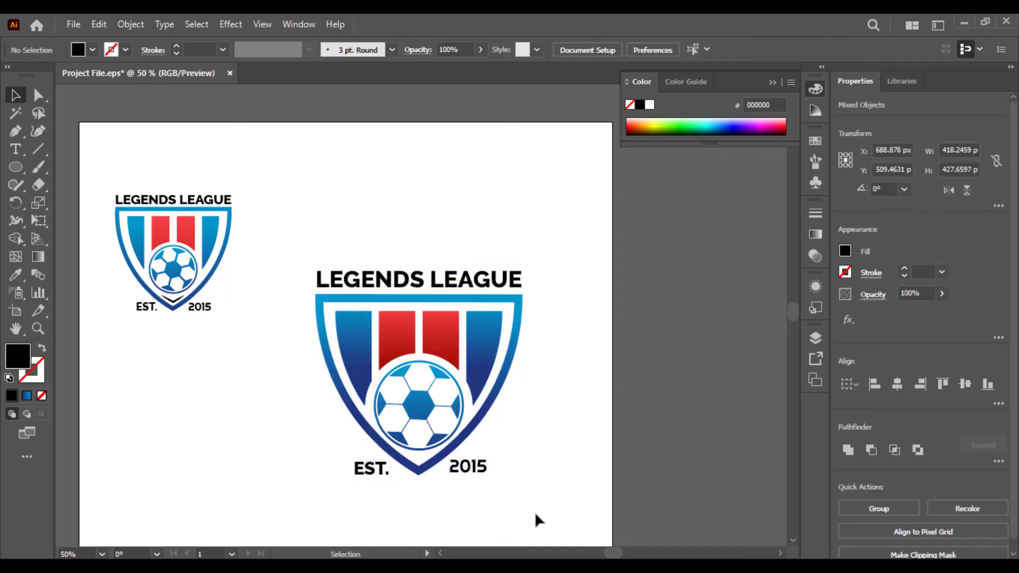
Group the large crest's shield, stripes, ball, title and EST. 2015 into one object
{"action": "left_click_drag", "start_coordinate": [518, 513], "coordinate": [323, 210]}
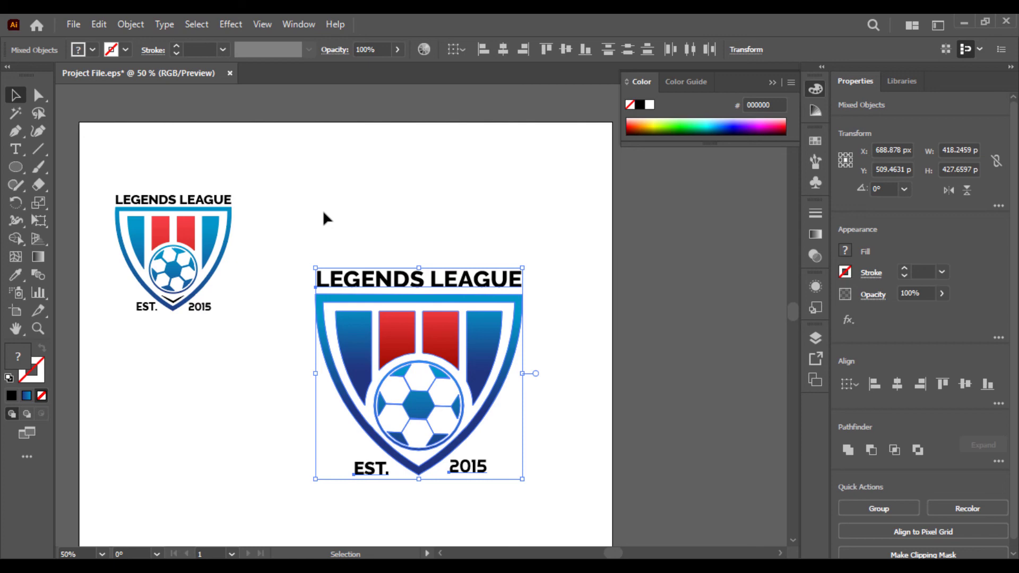
{"action": "right_click", "coordinate": [403, 303]}
{"action": "left_click", "coordinate": [440, 424]}
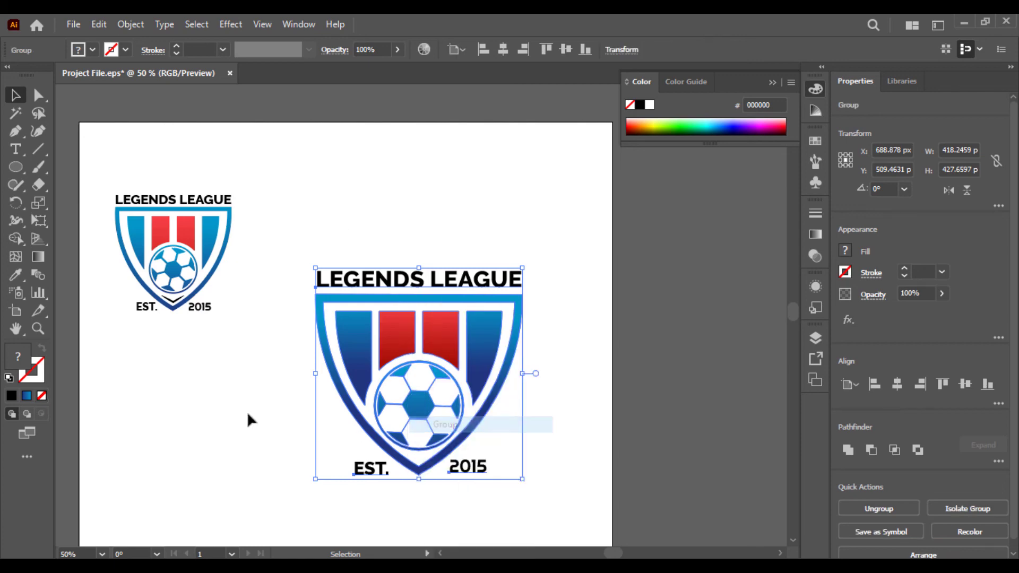
{"action": "left_click", "coordinate": [246, 414]}
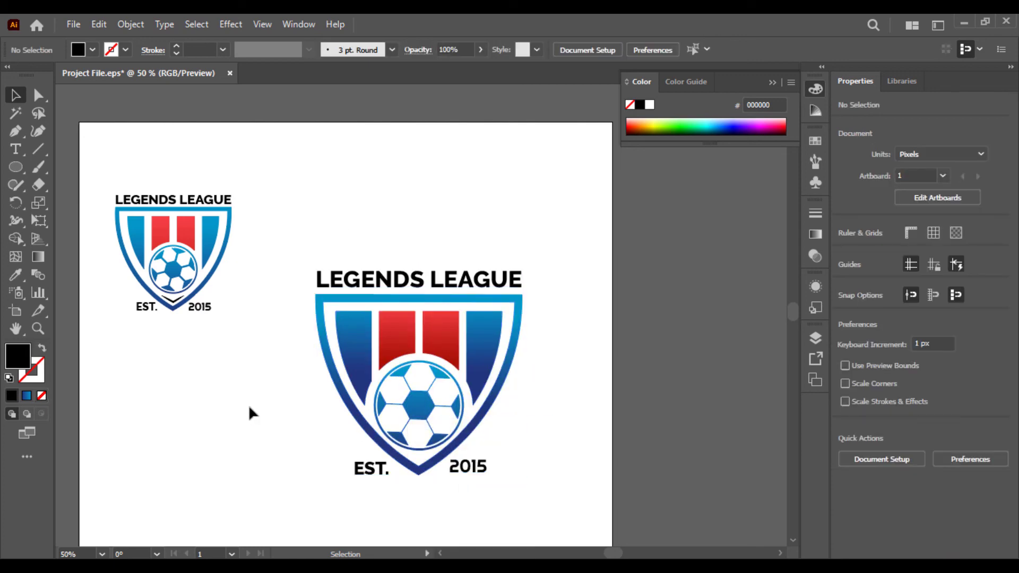